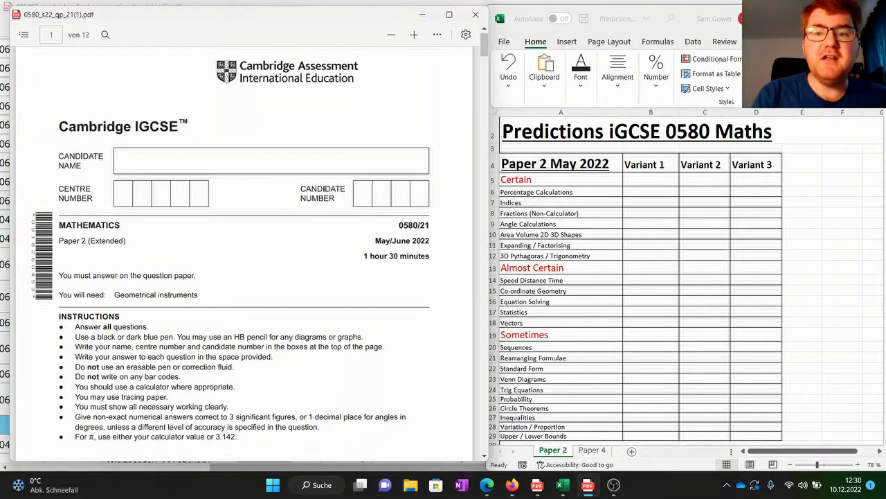
Step: Check questions 1 to 7 of the exam paper and enter x under Variant 1 for Fractions (Non-Calculator)
click(651, 192)
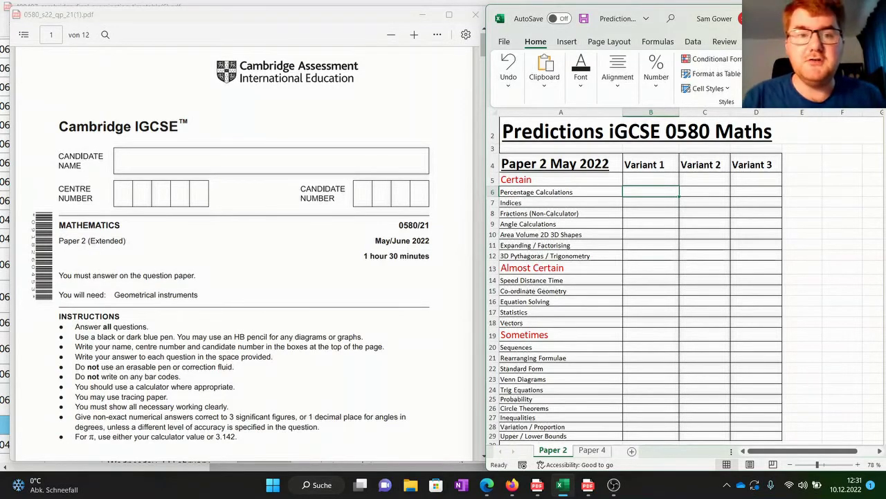
scroll(243, 249, down, 3)
scroll(242, 250, up, 3)
scroll(243, 249, down, 10)
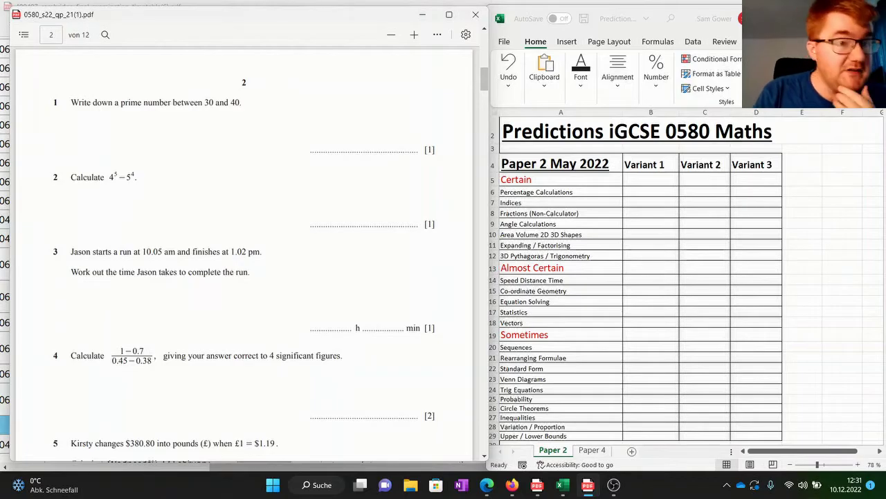
scroll(243, 249, down, 1)
scroll(243, 249, down, 5)
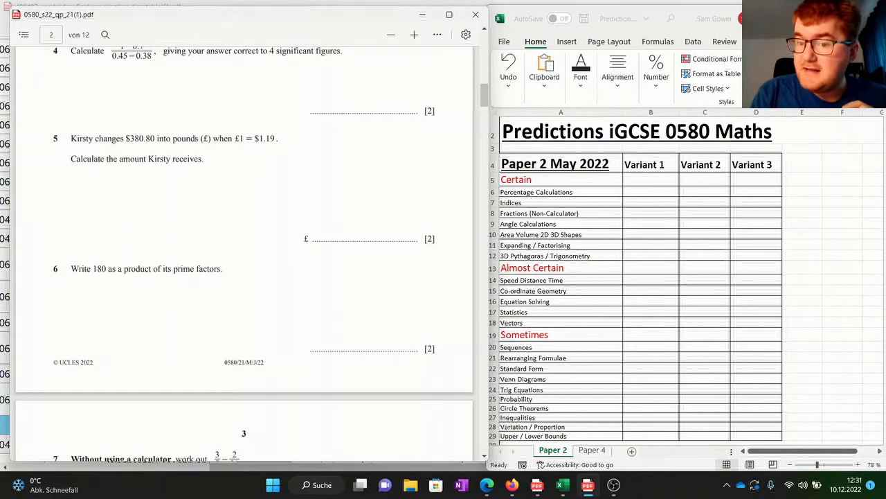
scroll(242, 249, down, 5)
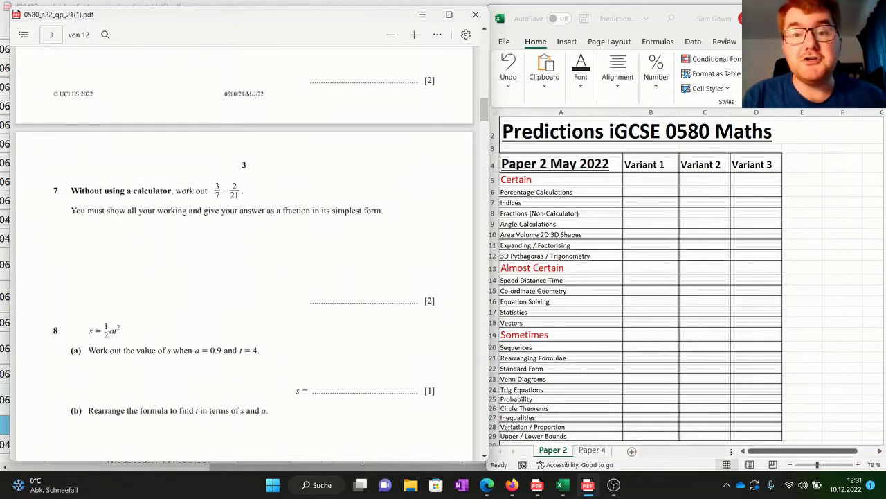
click(651, 213)
click(651, 213)
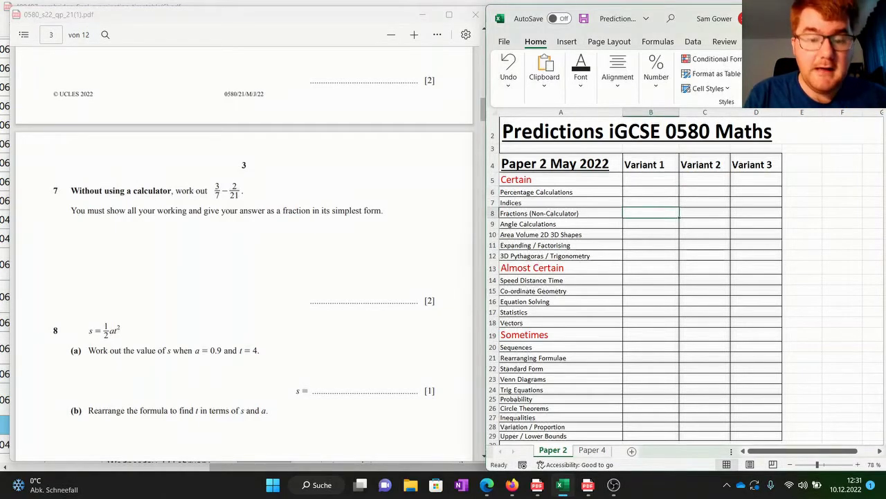
text(x)
Step: Check question 8 of the exam paper and enter x under Variant 1 for Rearranging Formulae
click(244, 263)
scroll(244, 264, down, 2)
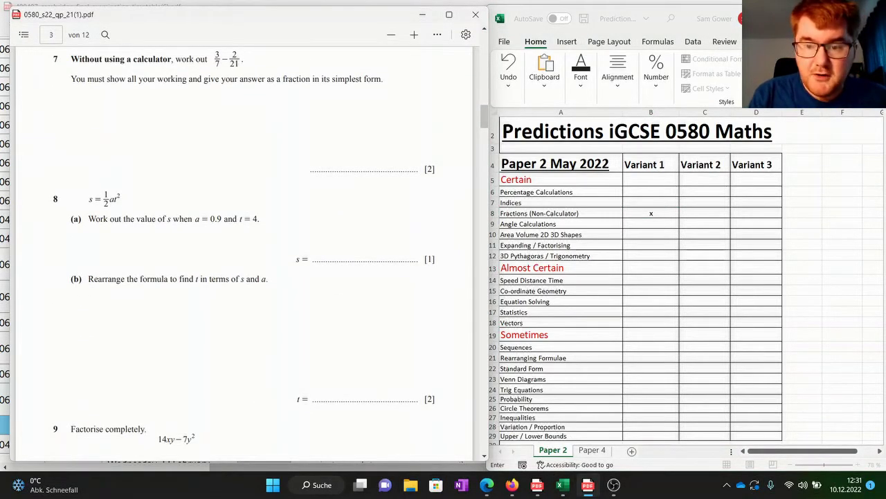
click(651, 358)
click(651, 358)
text(x)
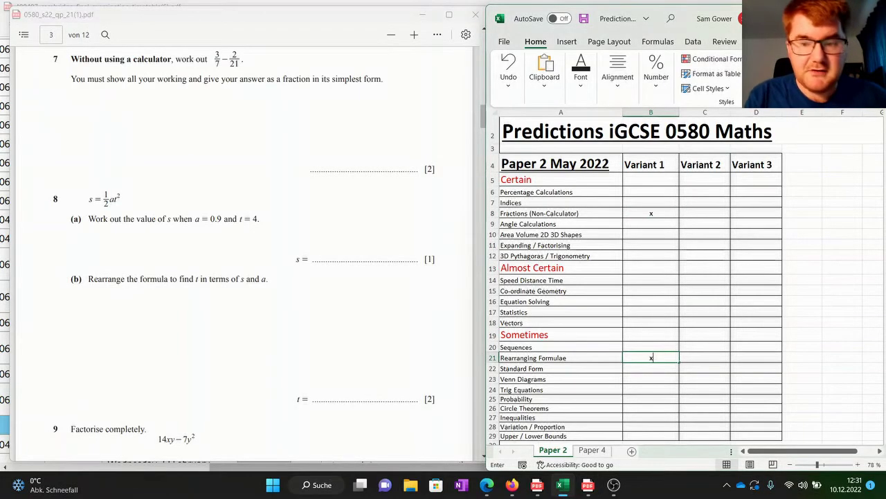
Step: Check question 9 of the exam paper and enter x under Variant 1 for Expanding / Factorising
click(244, 253)
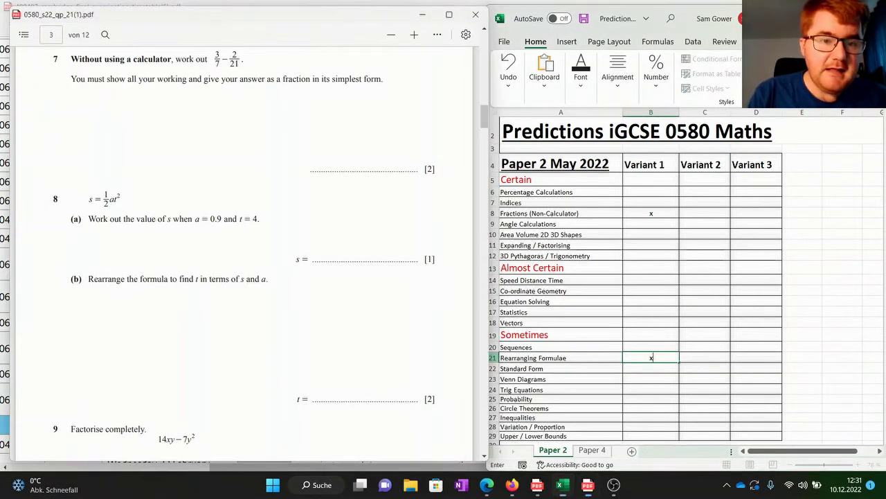
scroll(244, 254, down, 3)
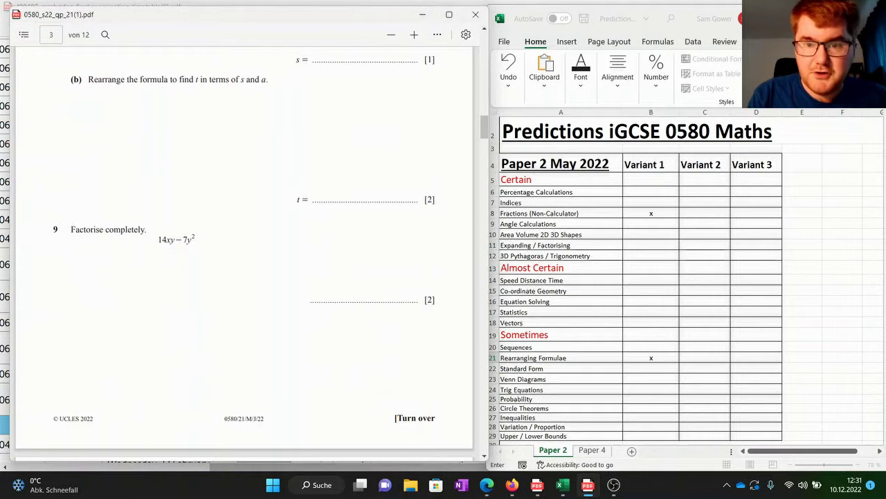
click(651, 245)
click(651, 245)
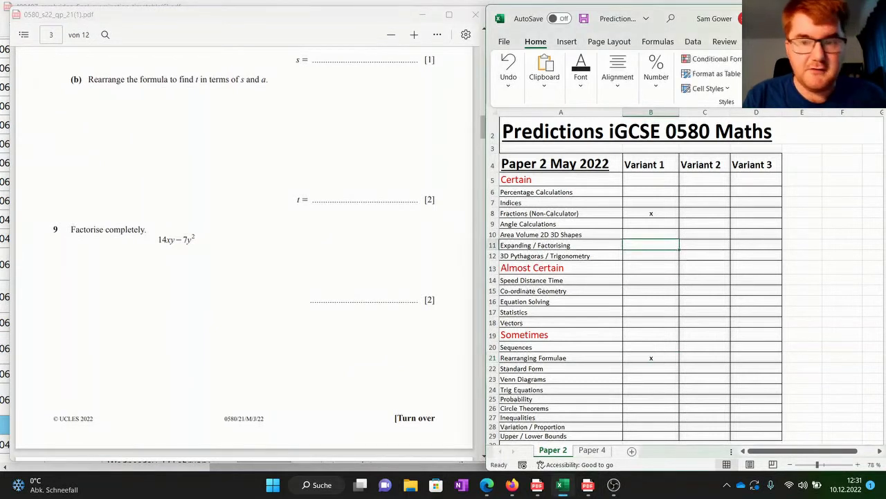
text(x)
Step: Check questions 10 and 11 of the exam paper and enter x under Variant 1 for Area Volume 2D 3D Shapes
key(alt+Tab)
scroll(245, 253, down, 1)
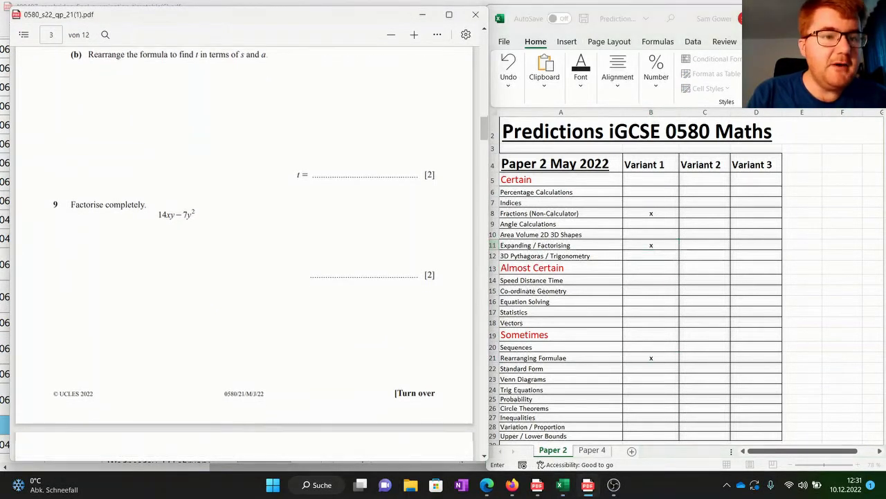
scroll(245, 254, down, 5)
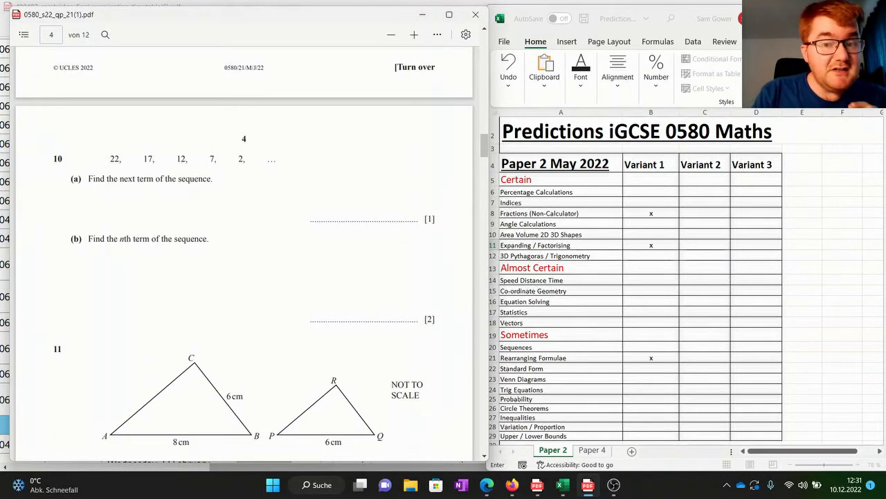
scroll(245, 254, down, 4)
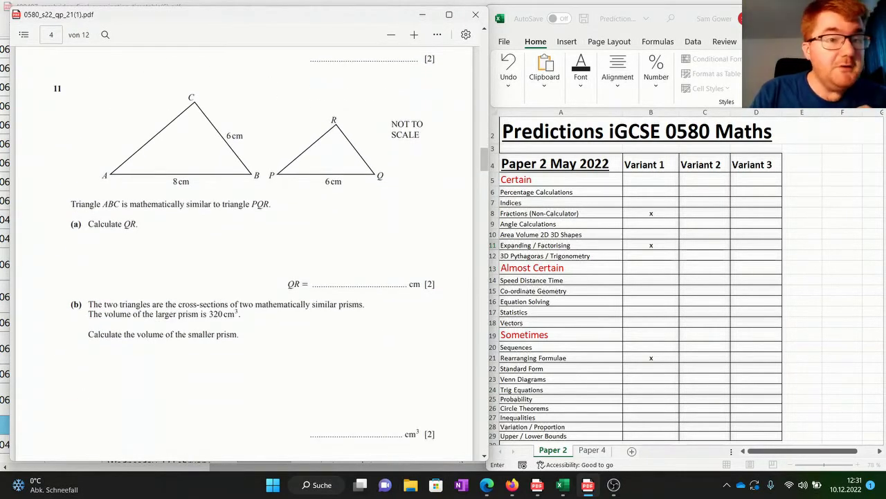
click(651, 234)
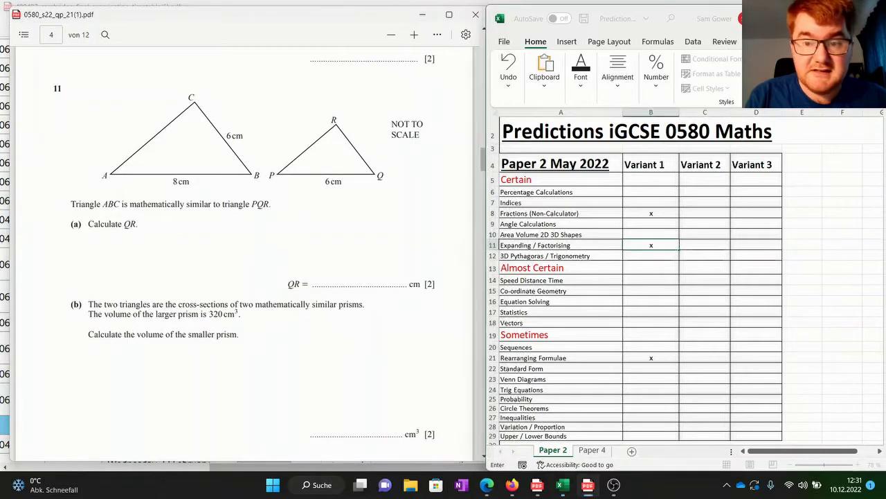
click(651, 235)
text(x)
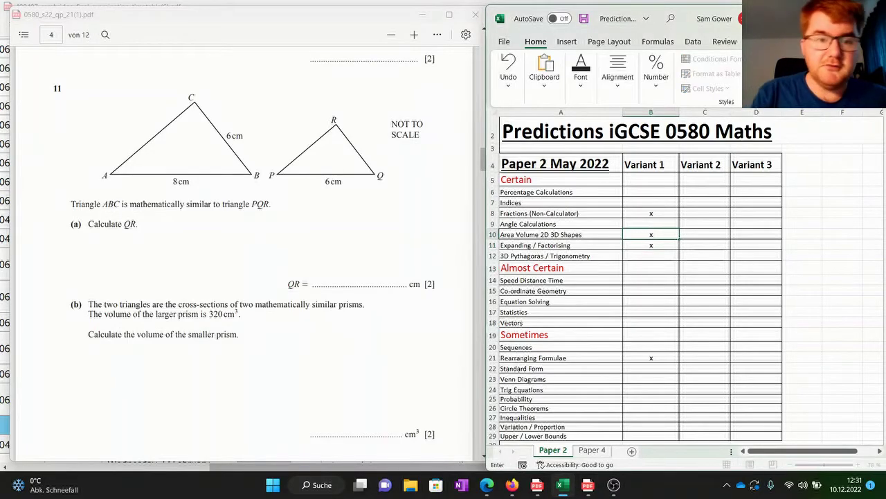
Step: Check question 12 on the pentagon's interior angles and enter x under Variant 1 for Angle Calculations
click(245, 254)
scroll(245, 253, down, 4)
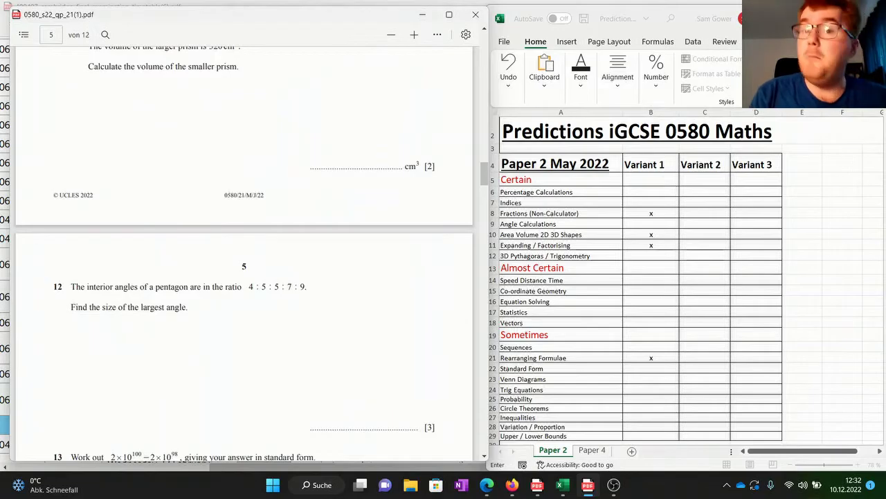
scroll(245, 253, down, 1)
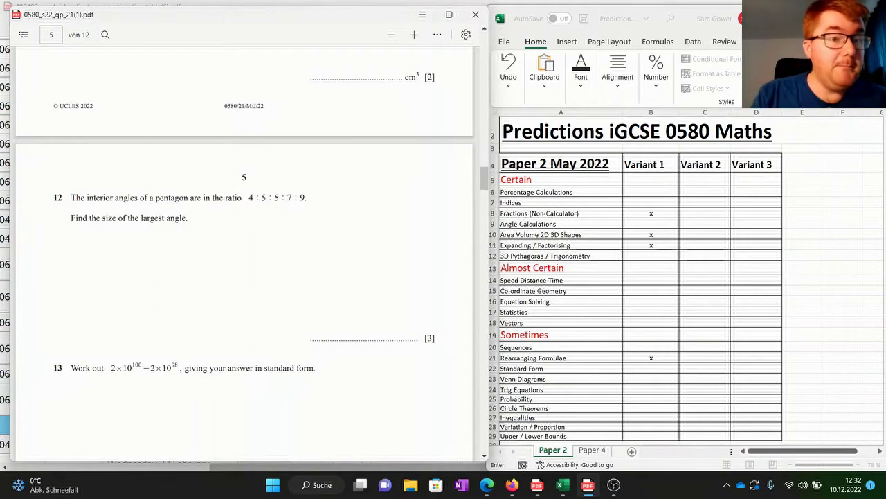
scroll(245, 254, down, 1)
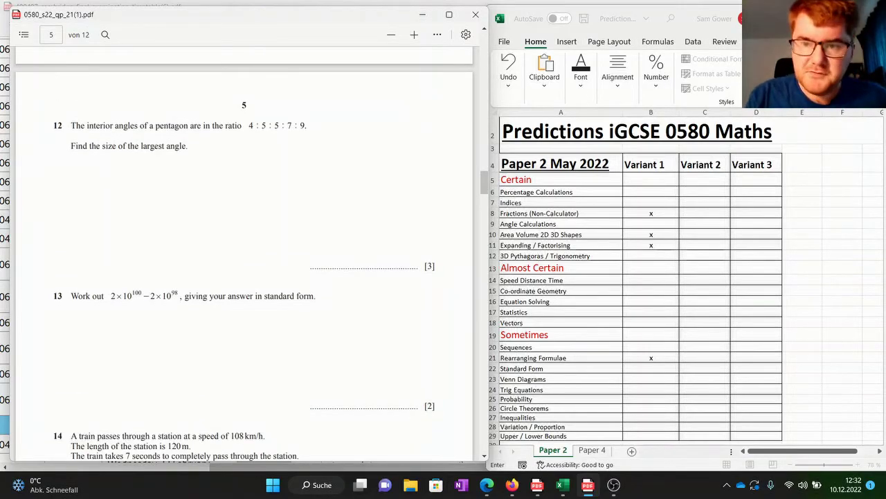
click(651, 224)
click(651, 224)
text(x)
Step: Check questions 13 and 14 of the exam paper and enter x under Variant 1 for Speed Distance Time
key(alt+Tab)
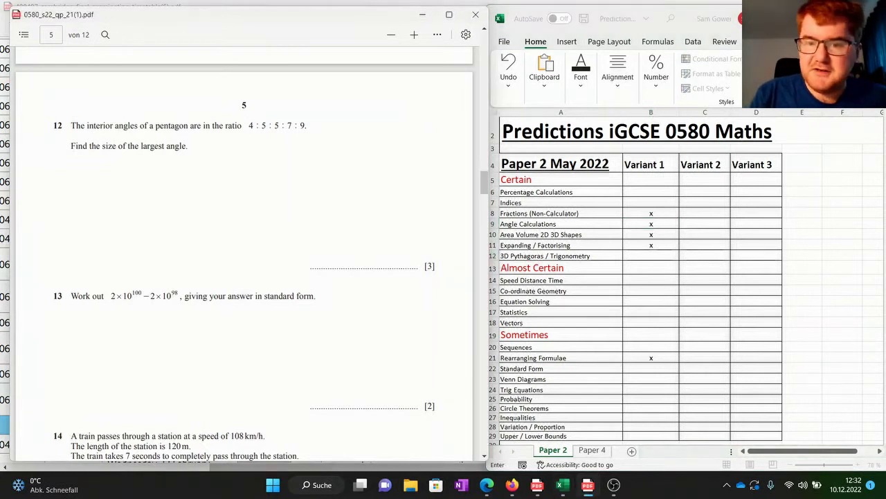
scroll(244, 256, down, 3)
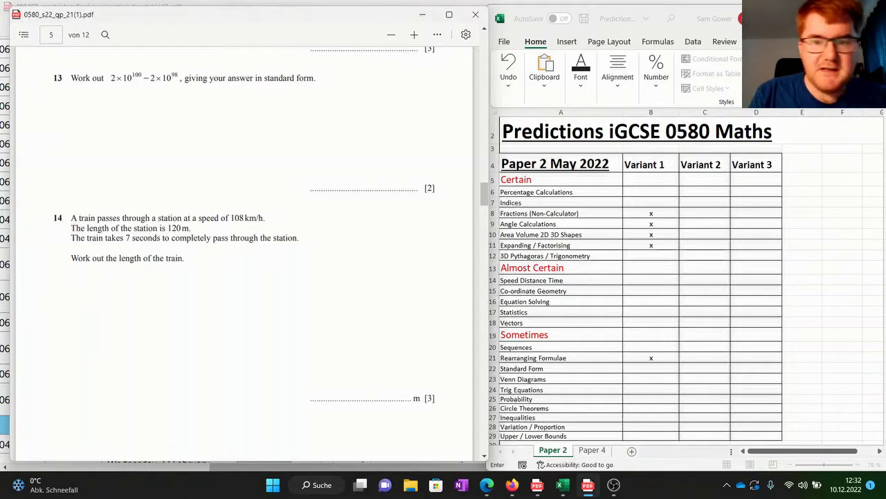
key(alt+Tab)
click(651, 281)
text(x)
Step: Check question 15 of the exam paper and enter x under Variant 1 for Indices
key(alt+Tab)
scroll(244, 257, down, 5)
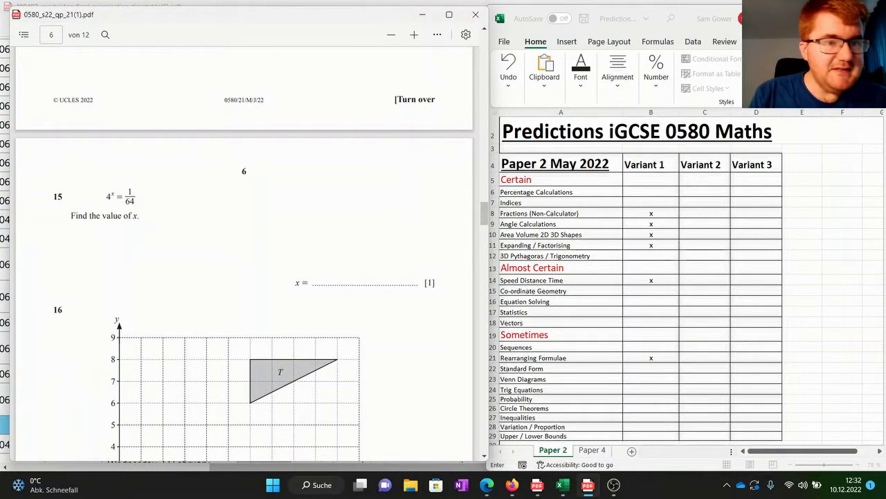
key(alt+Tab)
click(651, 203)
text(x)
Step: Check questions 16 to 18 of the exam paper and enter x under Variant 1 for Circle Theorems
key(alt+Tab)
scroll(244, 257, down, 2)
scroll(243, 256, down, 2)
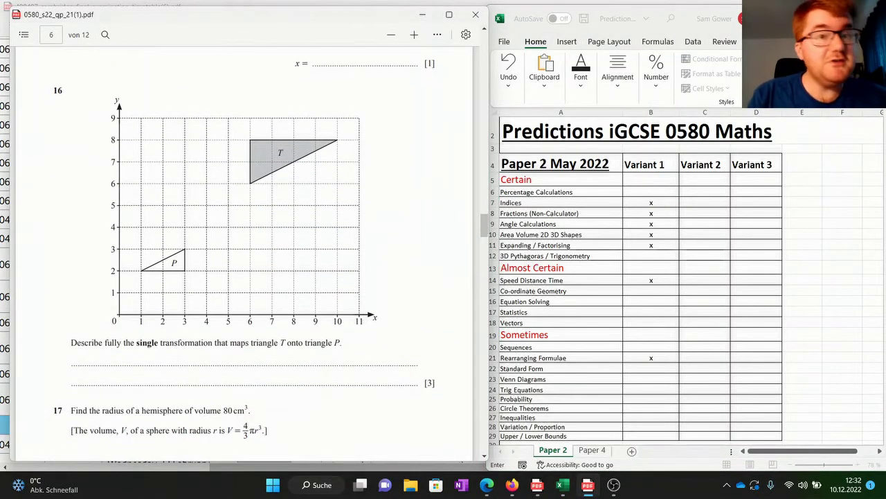
scroll(244, 257, down, 4)
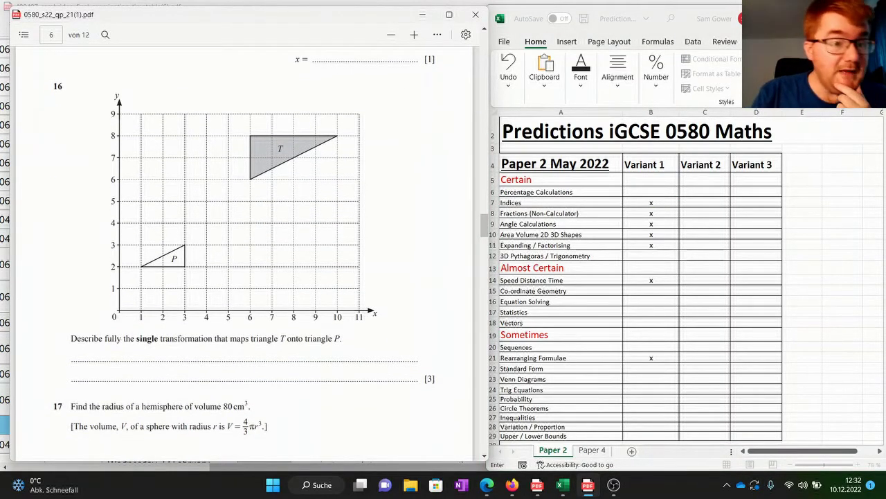
scroll(243, 256, down, 2)
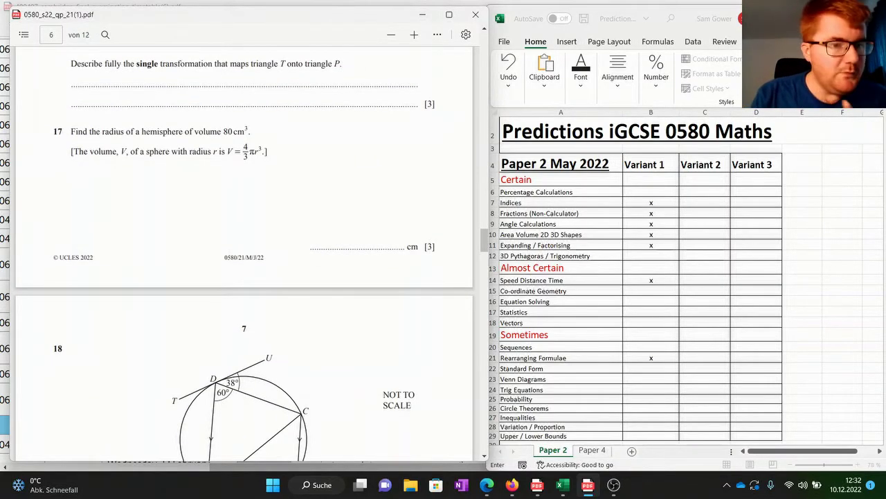
scroll(243, 256, down, 4)
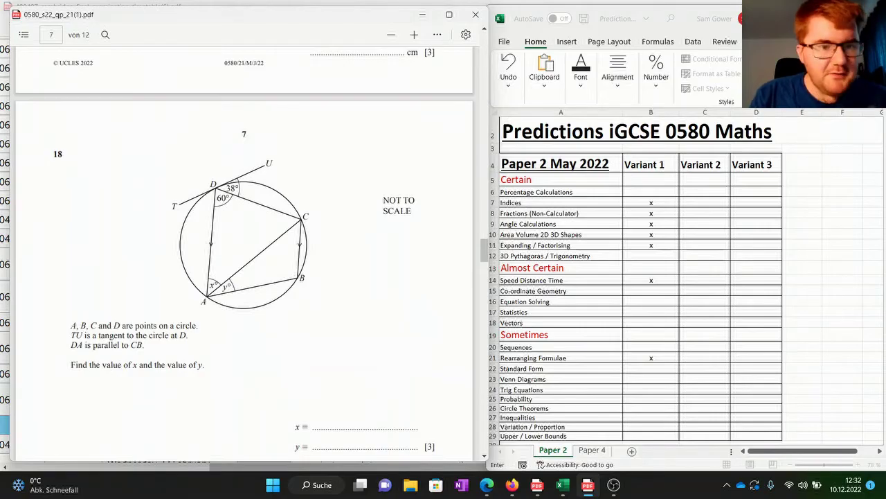
scroll(244, 257, down, 1)
click(651, 203)
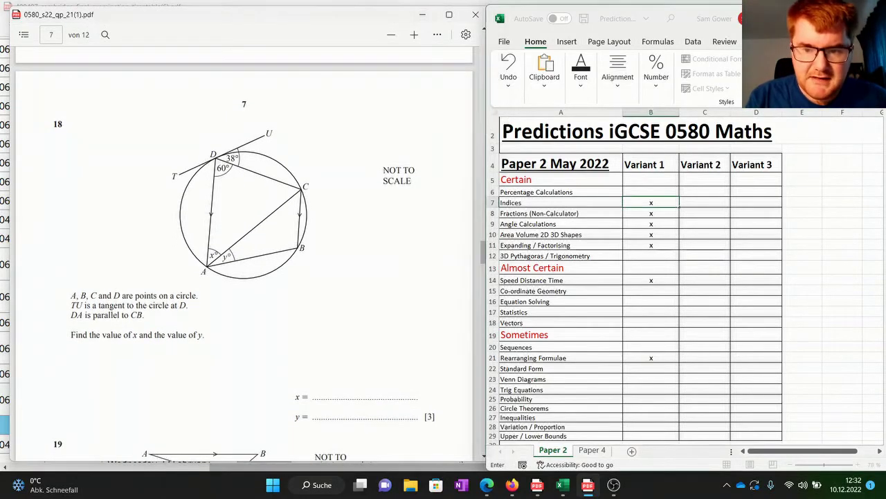
click(651, 409)
text(x)
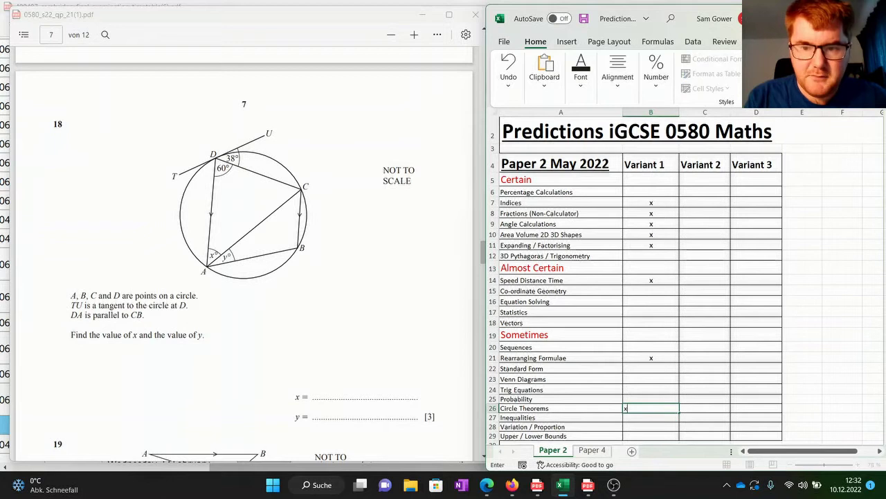
Step: Check questions 19 to 23 of the exam paper and enter x under Variant 1 for Equation Solving
click(244, 256)
scroll(244, 257, down, 6)
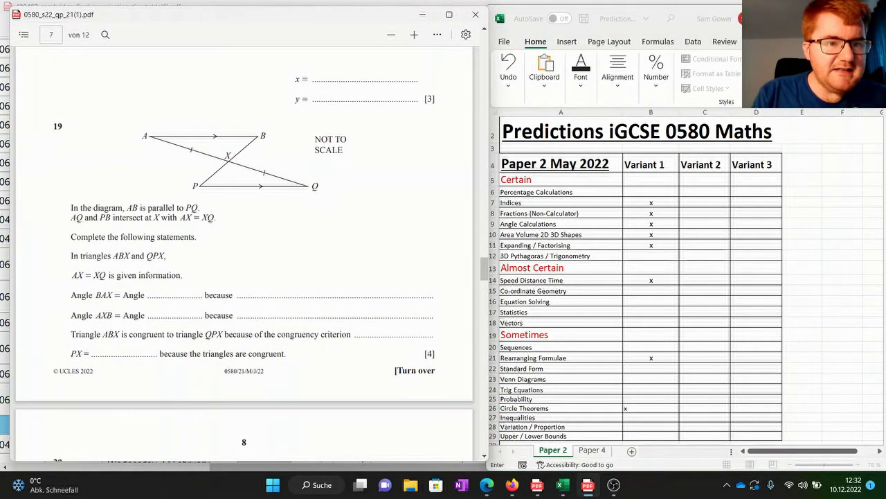
scroll(244, 256, down, 1)
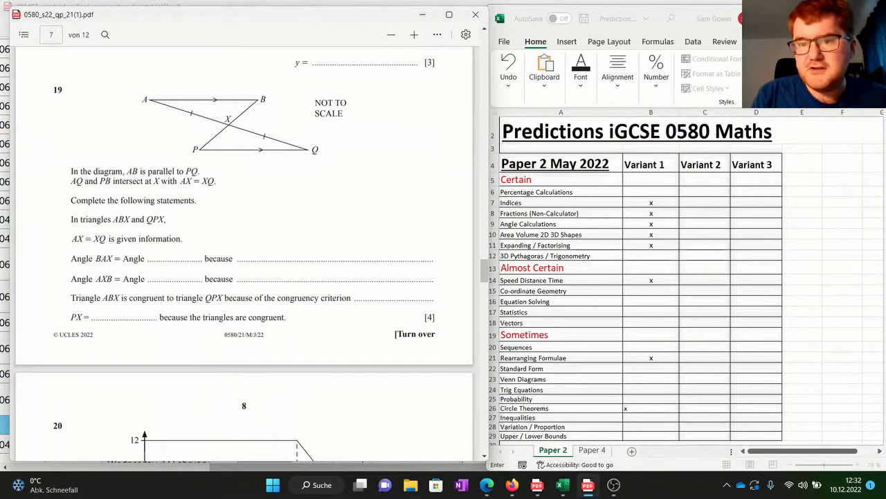
scroll(244, 256, down, 7)
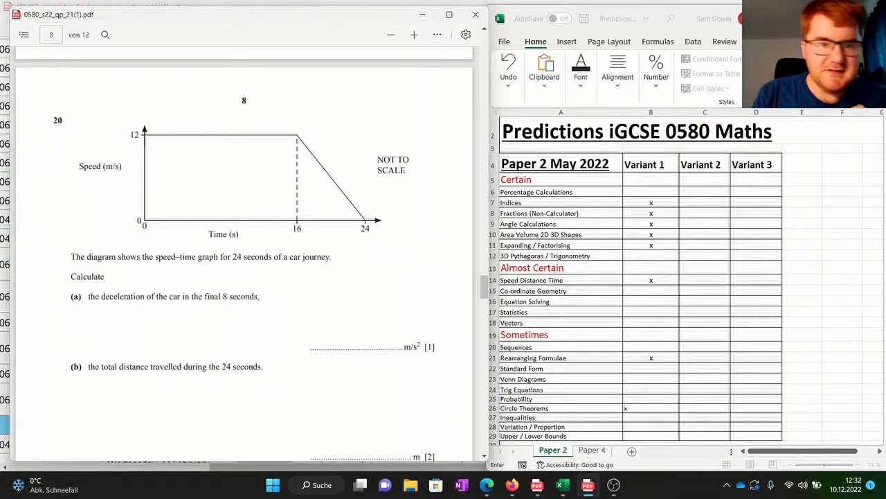
scroll(244, 256, down, 6)
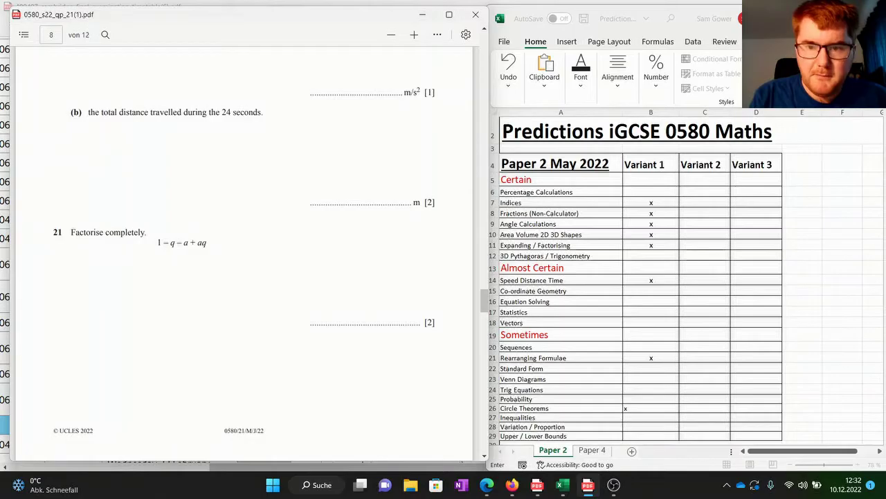
scroll(244, 256, down, 8)
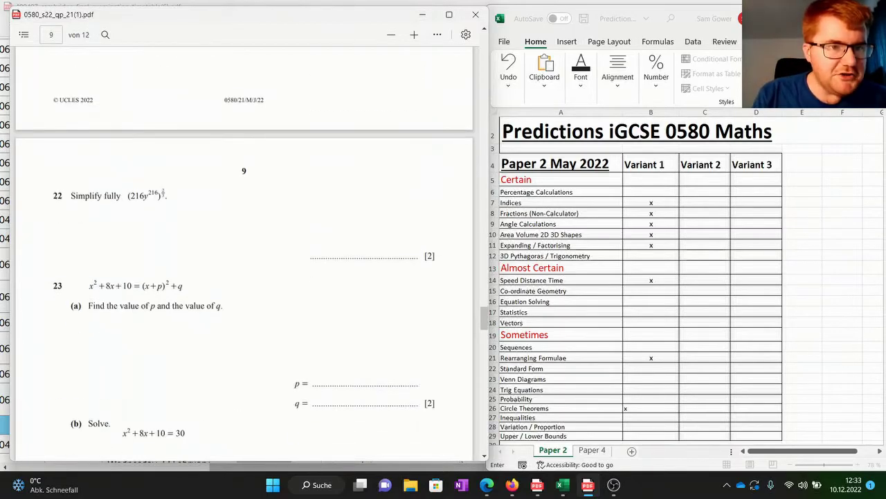
scroll(244, 256, down, 3)
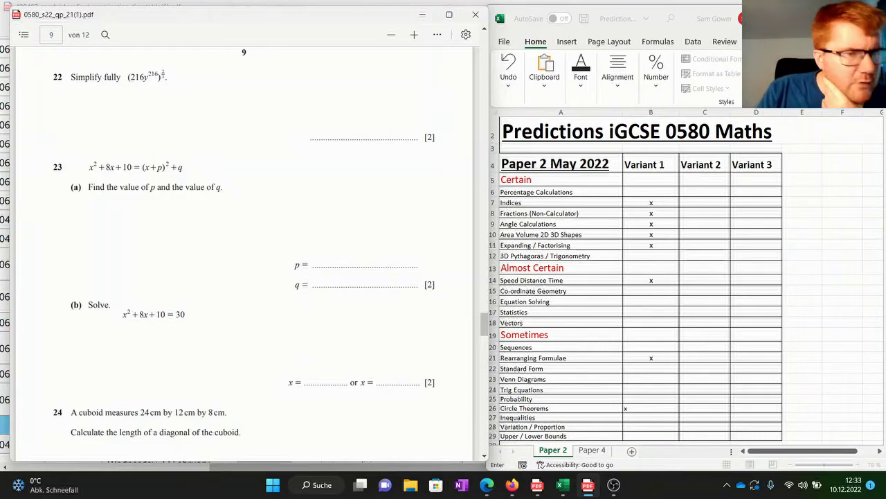
scroll(271, 241, down, 1)
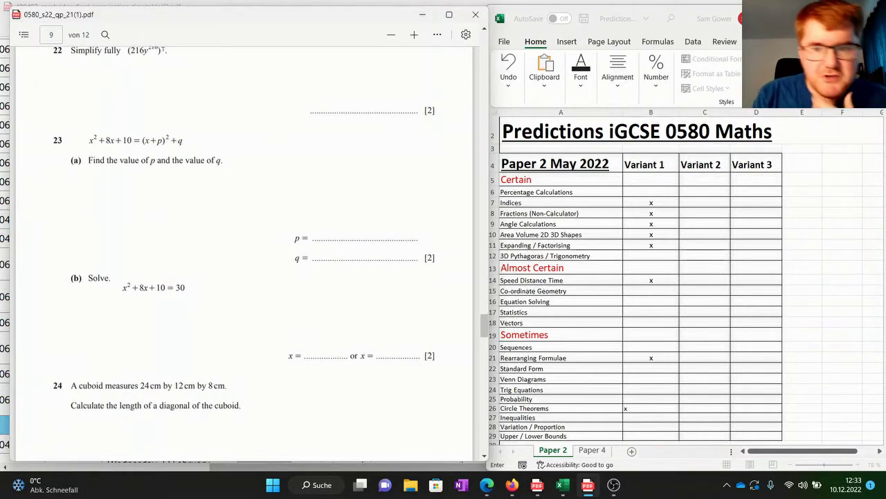
click(651, 302)
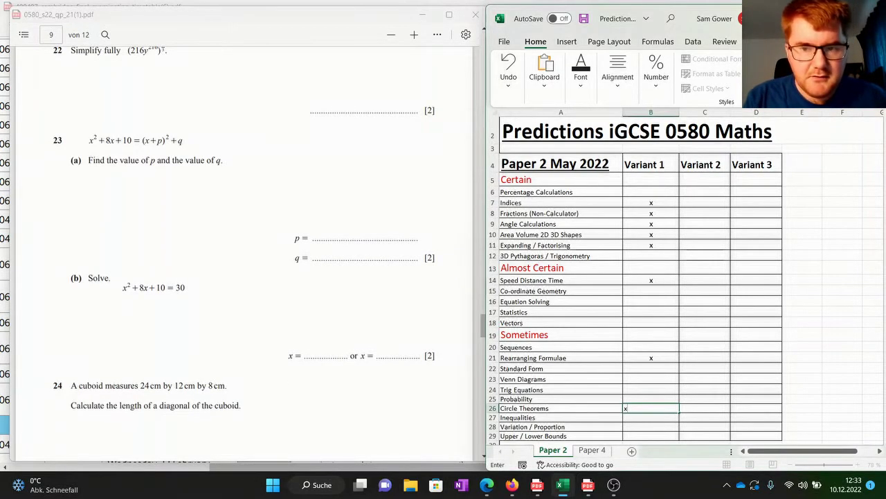
click(651, 302)
text(x)
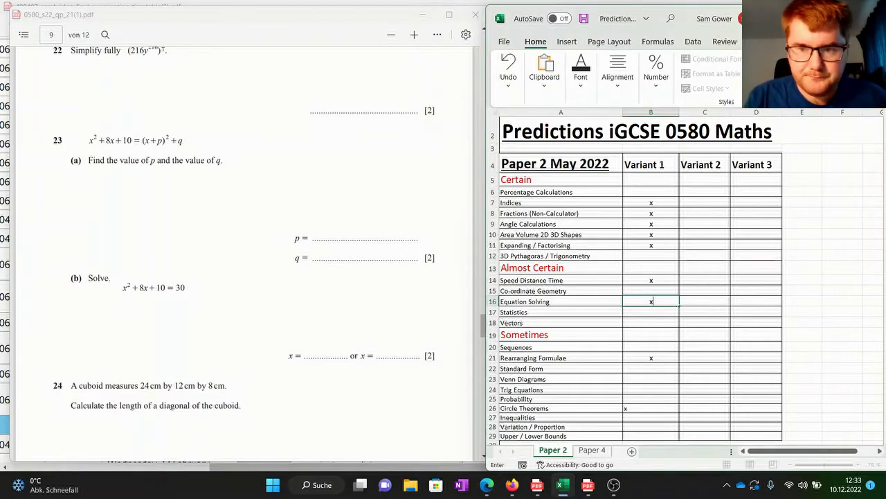
Step: Check question 24 on the cuboid's diagonal and enter x under Variant 1 for 3D Pythagoras / Trigonometry
click(478, 280)
scroll(271, 250, down, 6)
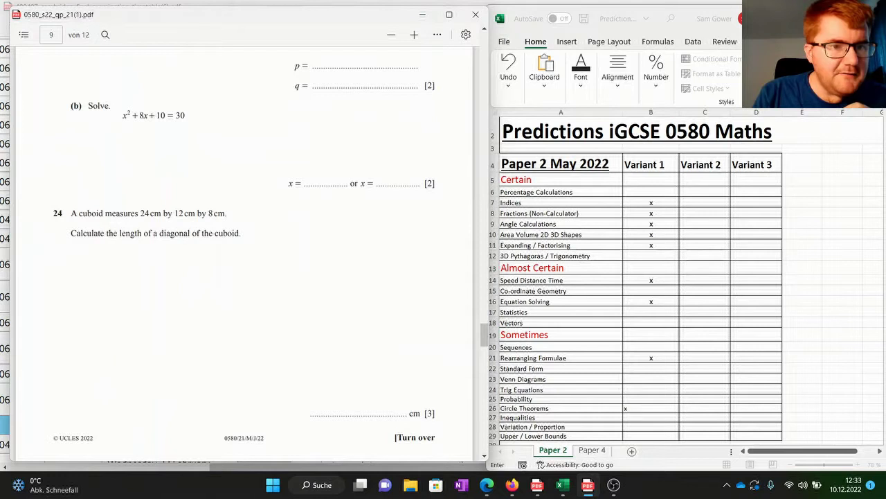
click(651, 256)
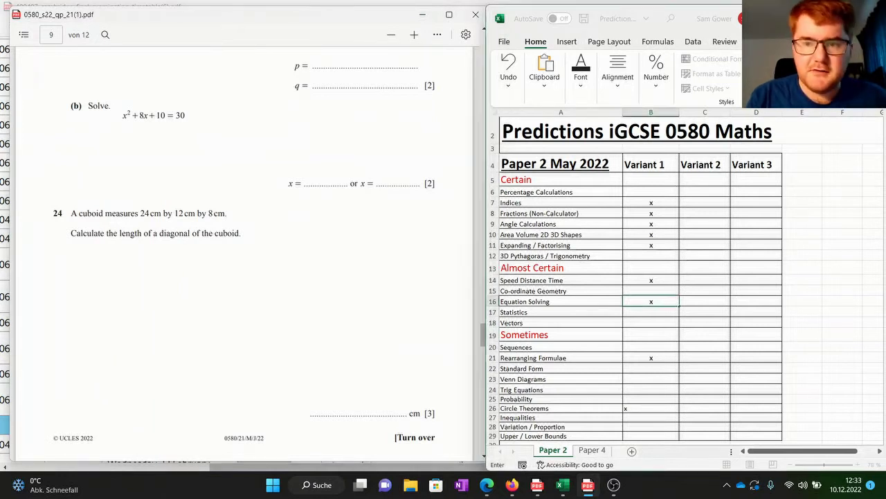
click(651, 256)
text(x)
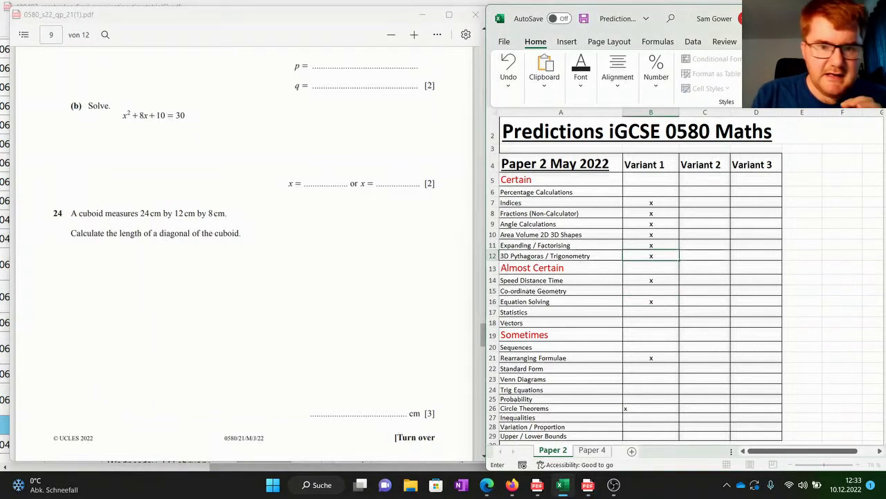
Step: Check question 25 on proportionality and enter x under Variant 1 for Variation / Proportion
click(244, 291)
scroll(244, 291, down, 5)
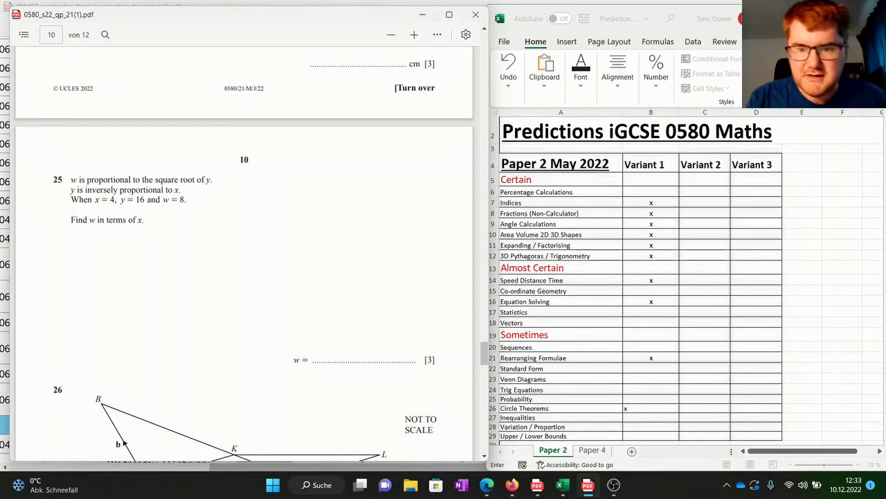
click(651, 256)
click(651, 427)
text(x)
key(Up)
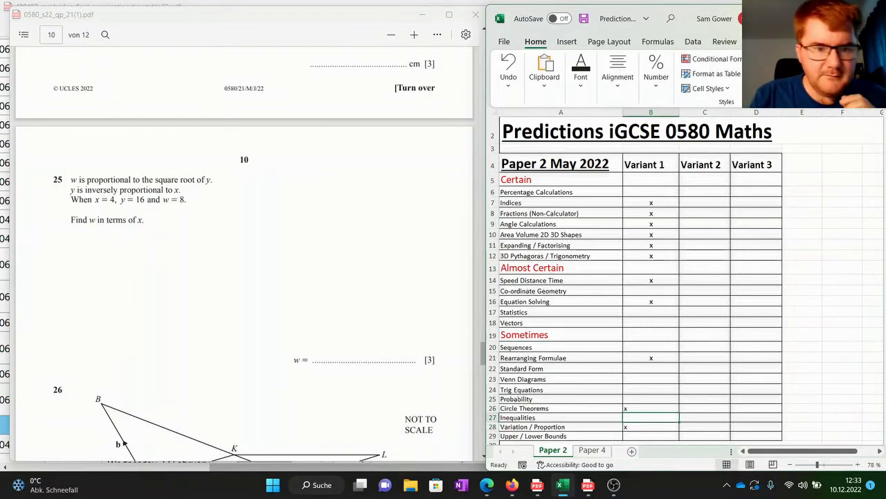
Step: Check question 26 on position vectors and enter x under Variant 1 for Vectors
scroll(243, 253, down, 4)
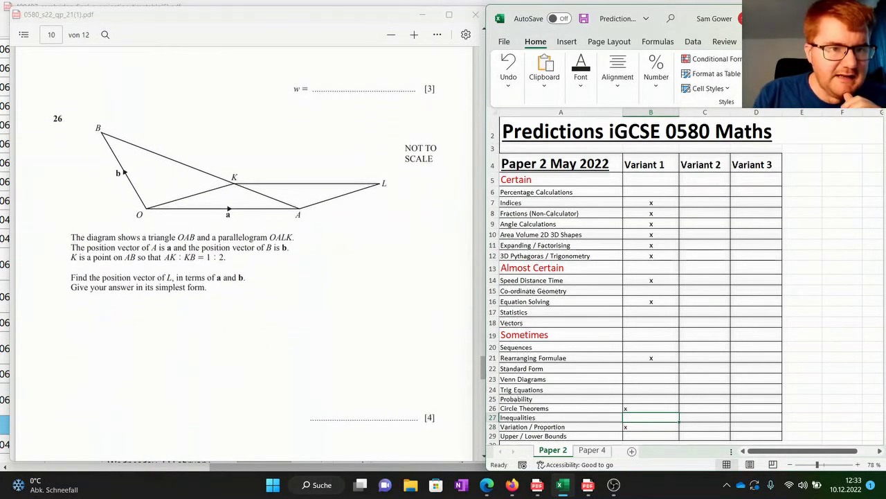
scroll(244, 259, down, 1)
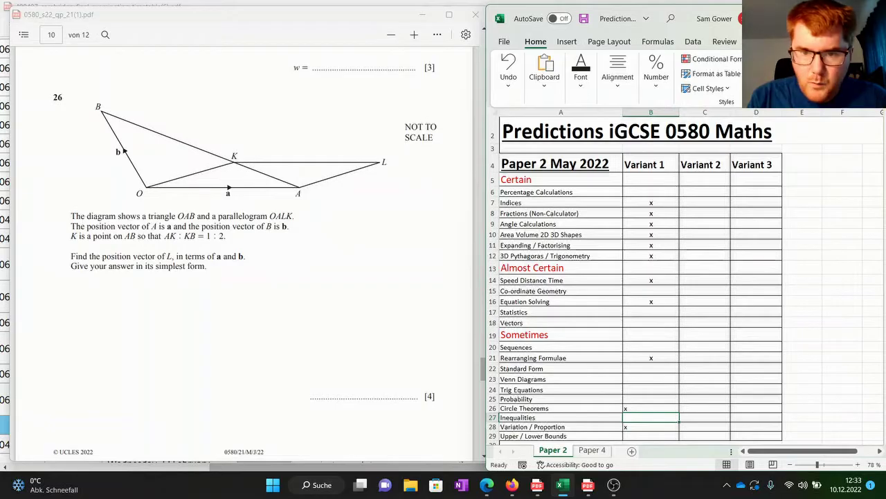
click(651, 323)
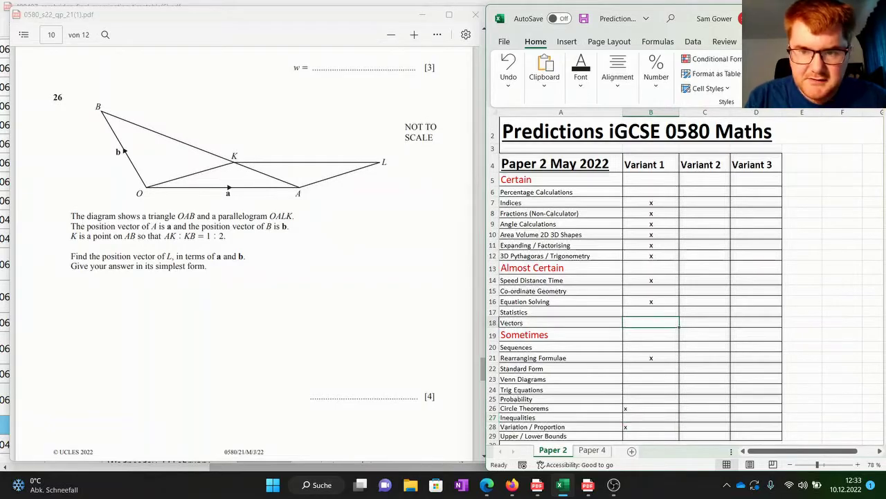
text(x)
Step: Read question 27 of the Variant 1 paper and review the percentage rows below the predictions table
click(243, 312)
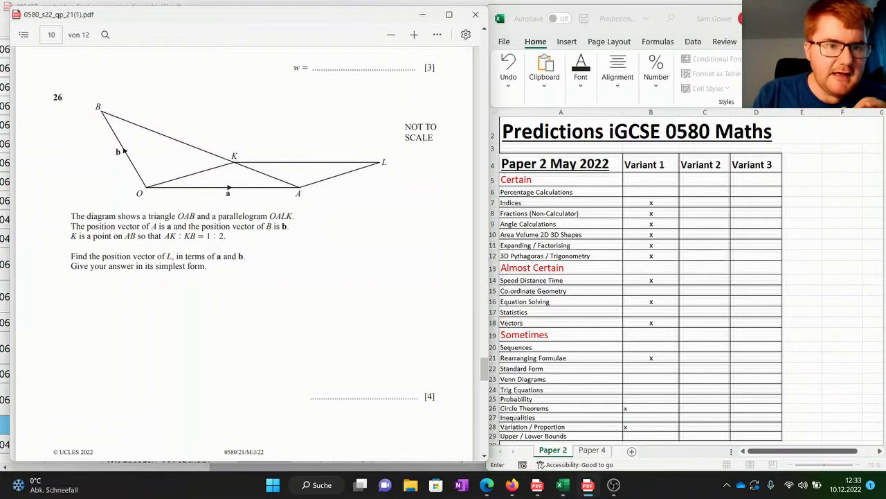
scroll(244, 311, down, 6)
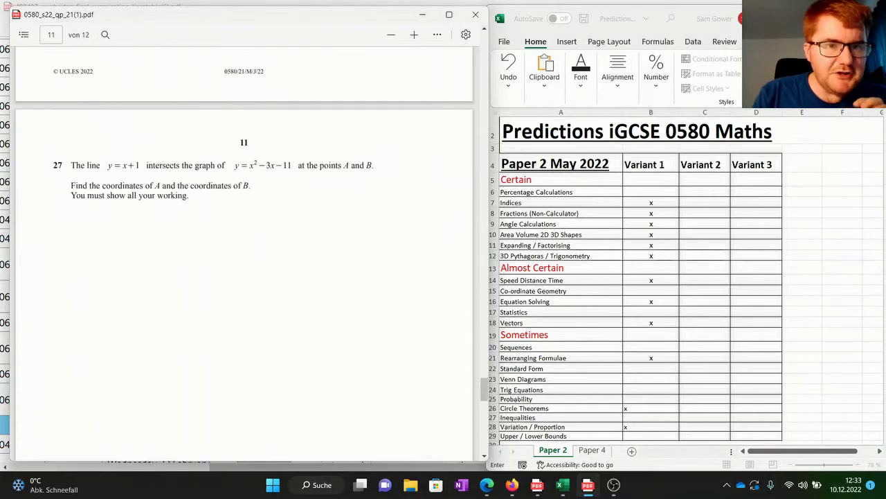
scroll(244, 277, down, 1)
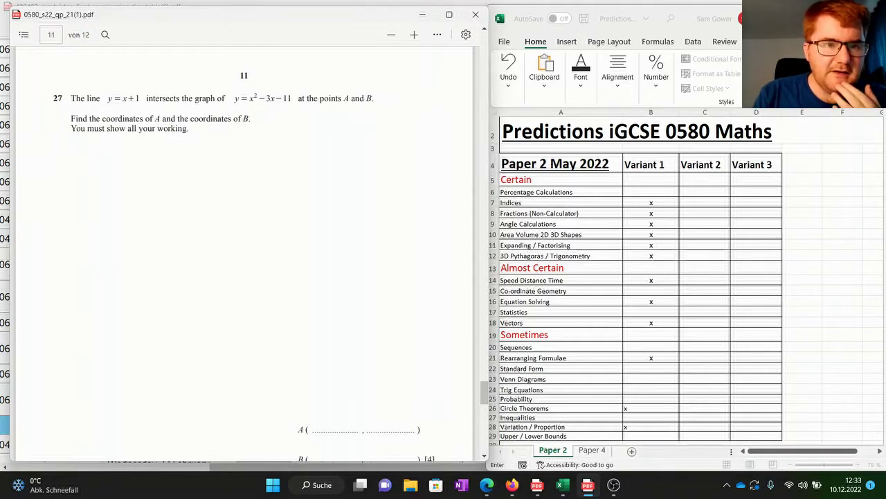
scroll(243, 277, down, 2)
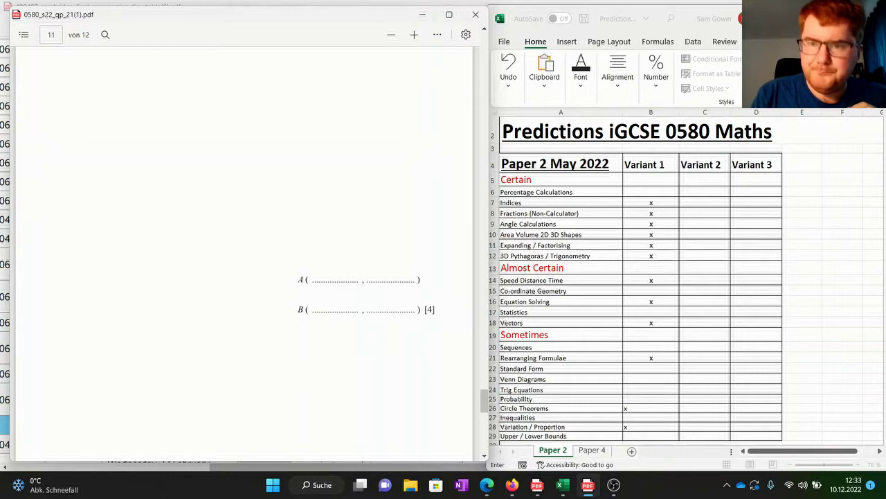
scroll(686, 291, down, 2)
scroll(685, 291, up, 1)
click(651, 270)
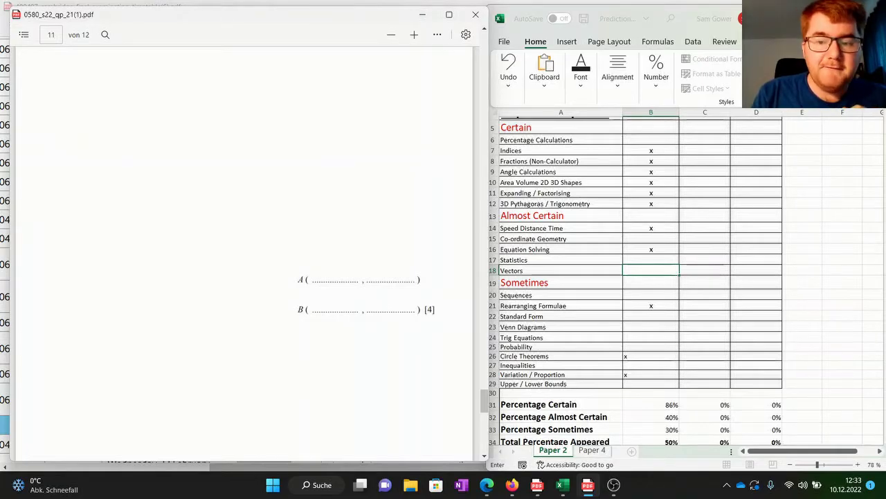
scroll(640, 281, down, 1)
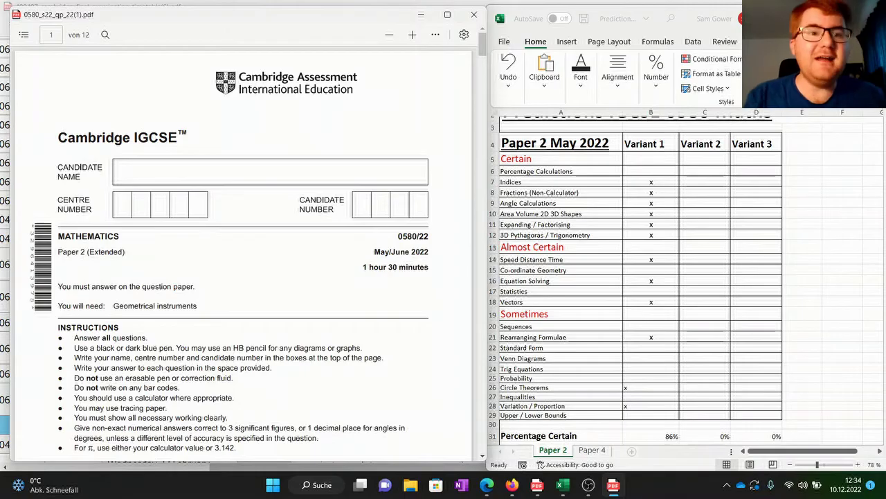
Step: Check questions 1 and 2 of the 0580/22 paper and enter x under Variant 2 for Statistics
scroll(242, 250, down, 5)
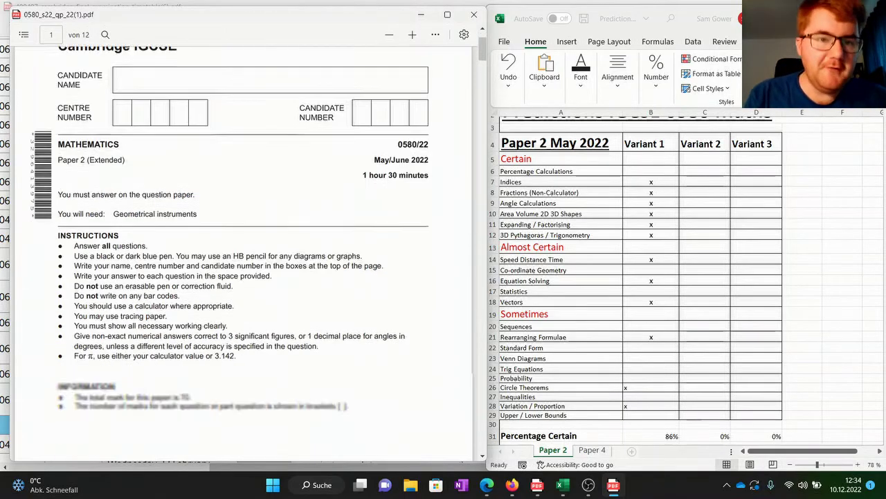
scroll(242, 249, down, 5)
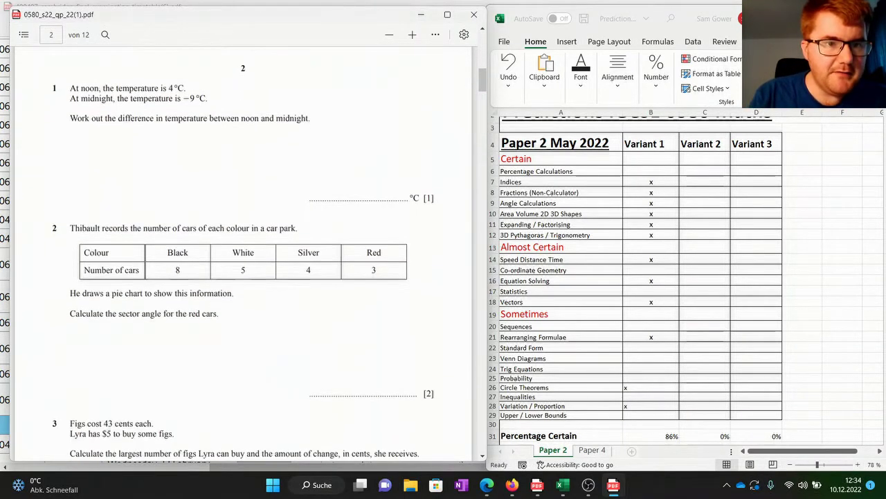
scroll(242, 250, down, 2)
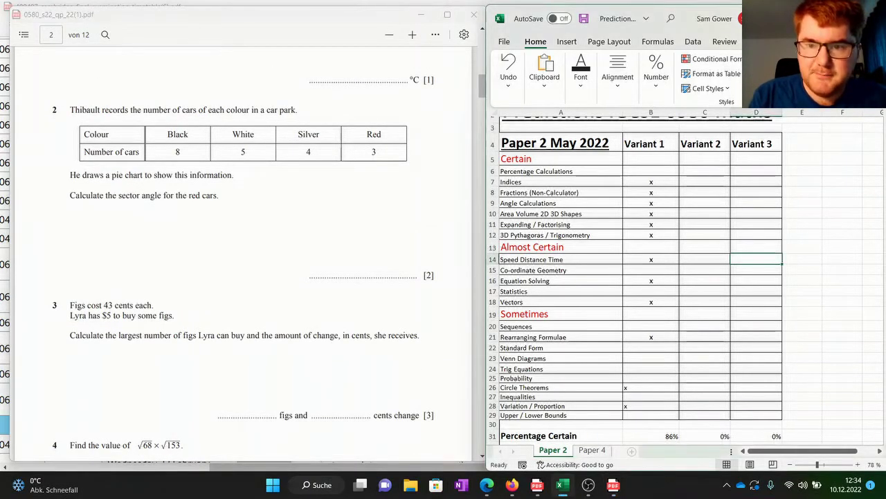
click(705, 291)
text(x)
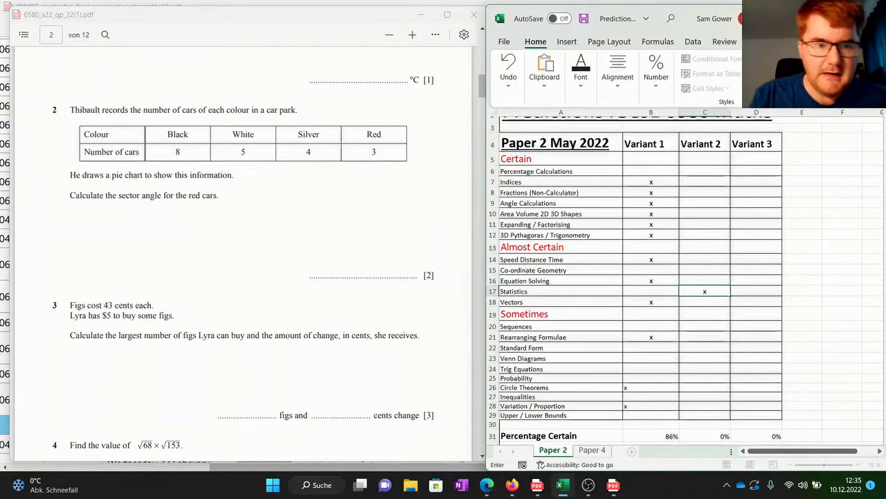
Step: Check questions 3 to 5 of the 0580/22 paper and enter x under Variant 2 for Area Volume 2D 3D Shapes
scroll(242, 249, down, 2)
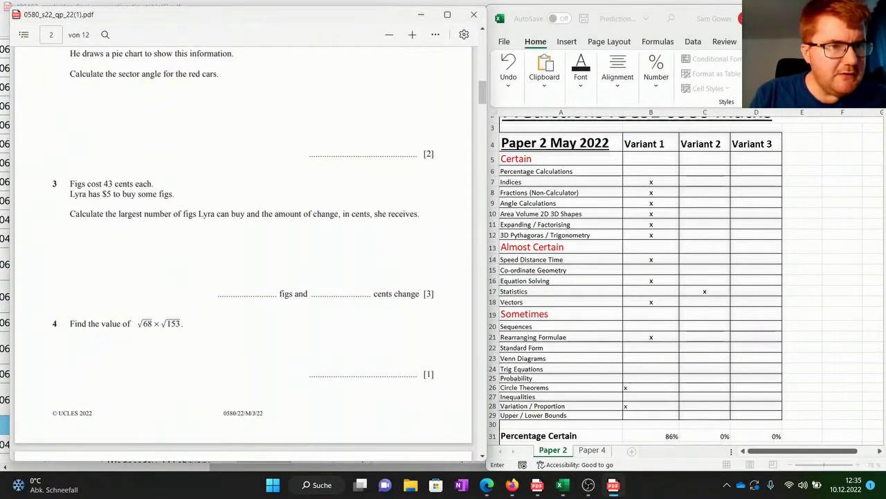
scroll(242, 250, down, 2)
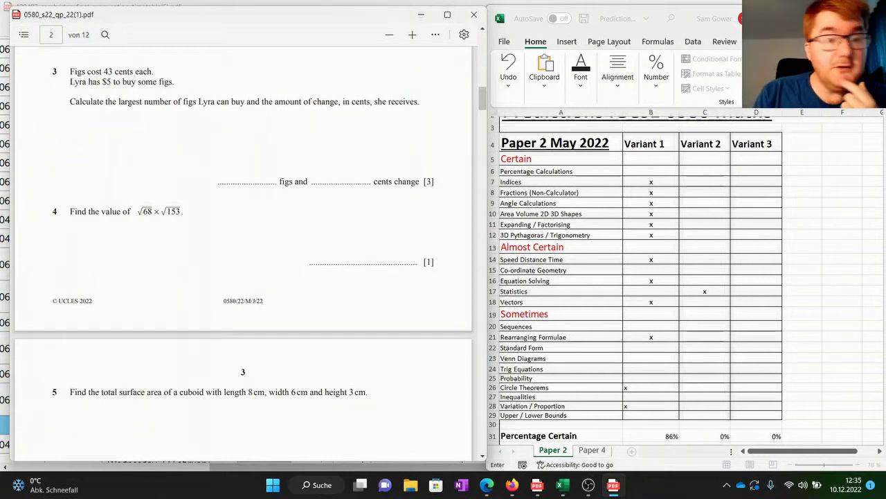
scroll(243, 250, down, 1)
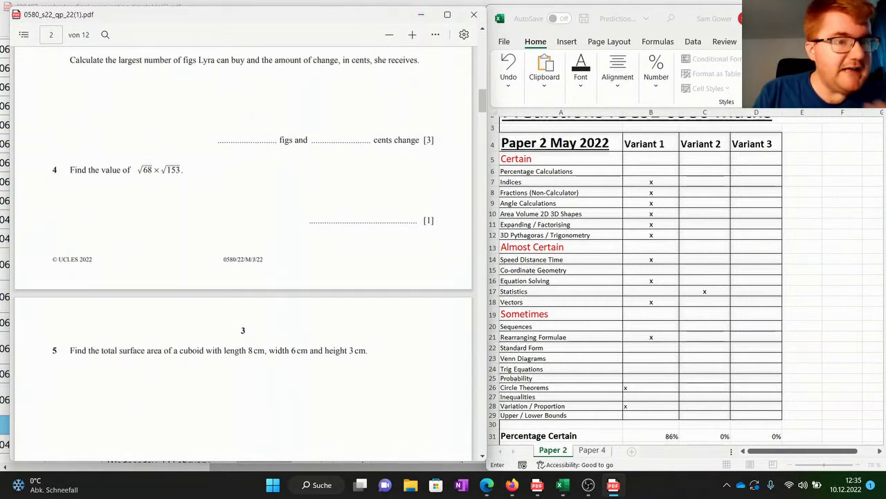
scroll(243, 249, down, 3)
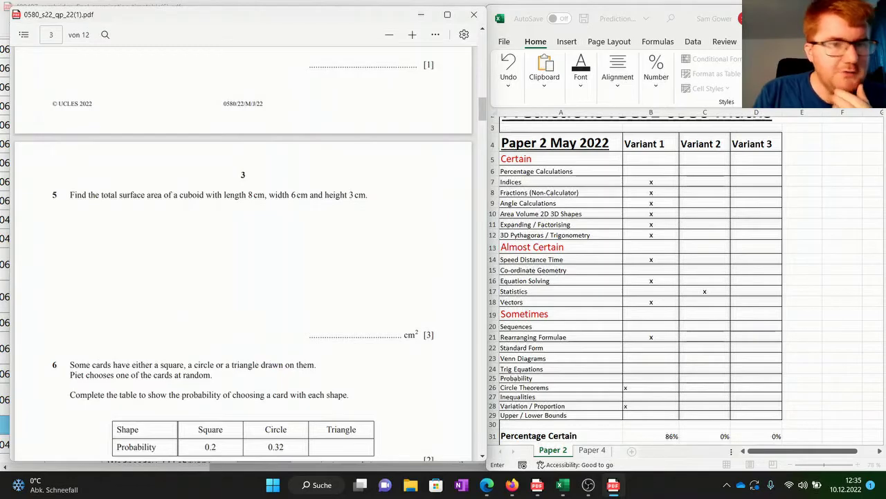
click(705, 291)
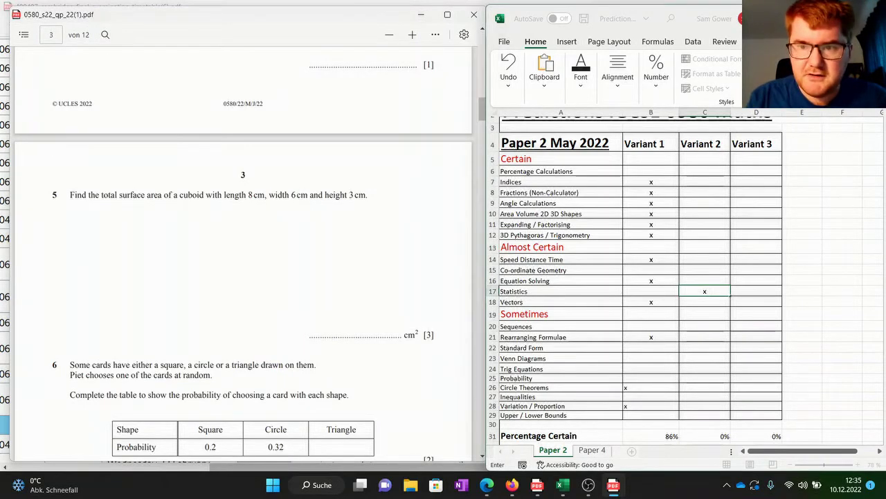
click(705, 214)
text(x)
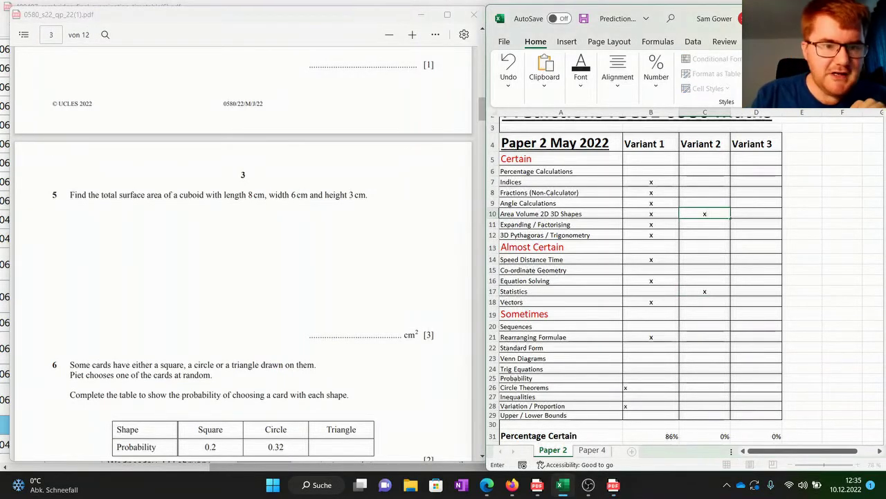
Step: Check question 6 of the 0580/22 paper and enter x under Variant 2 for Probability
click(243, 277)
scroll(242, 277, down, 2)
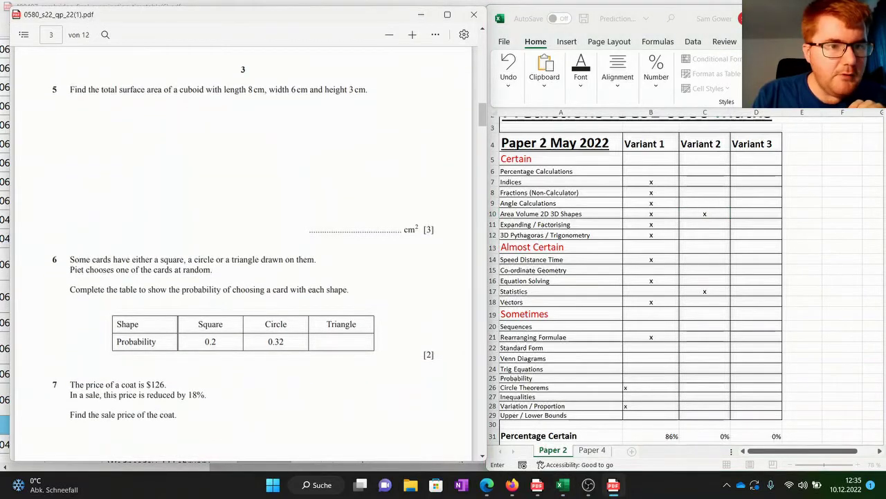
scroll(245, 253, down, 1)
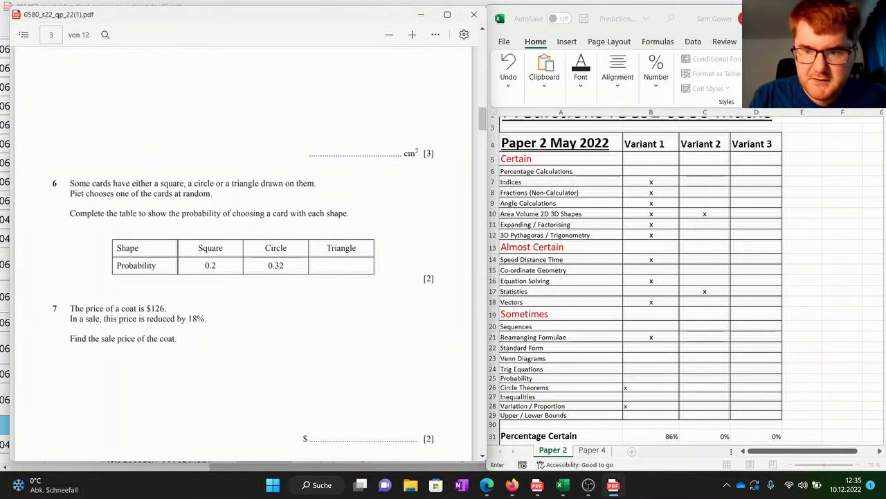
key(alt+Tab)
click(705, 378)
text(x)
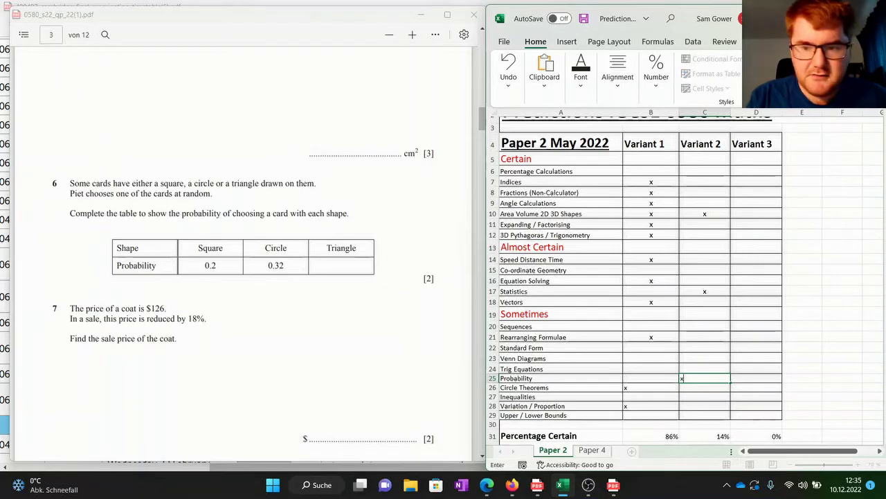
Step: Check question 7 on the coat's sale price and enter x under Variant 2 for Percentage Calculations
key(alt+Tab)
scroll(245, 254, down, 1)
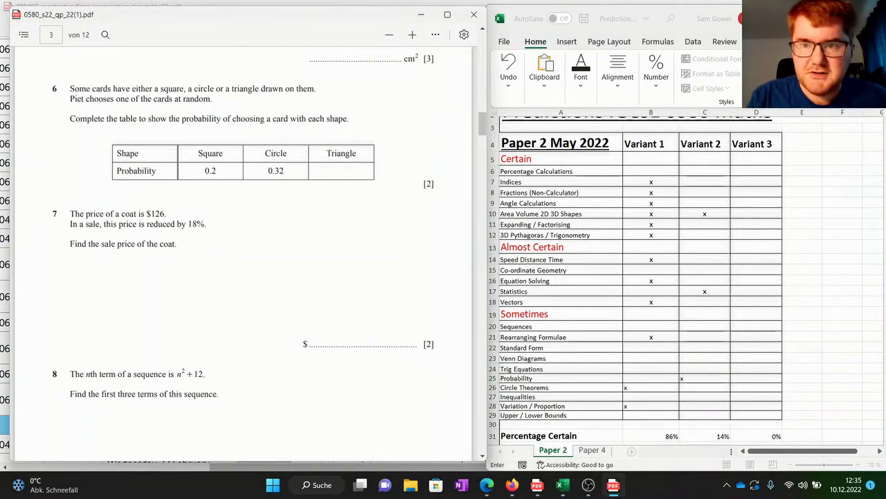
key(alt+Tab)
click(705, 171)
text(x)
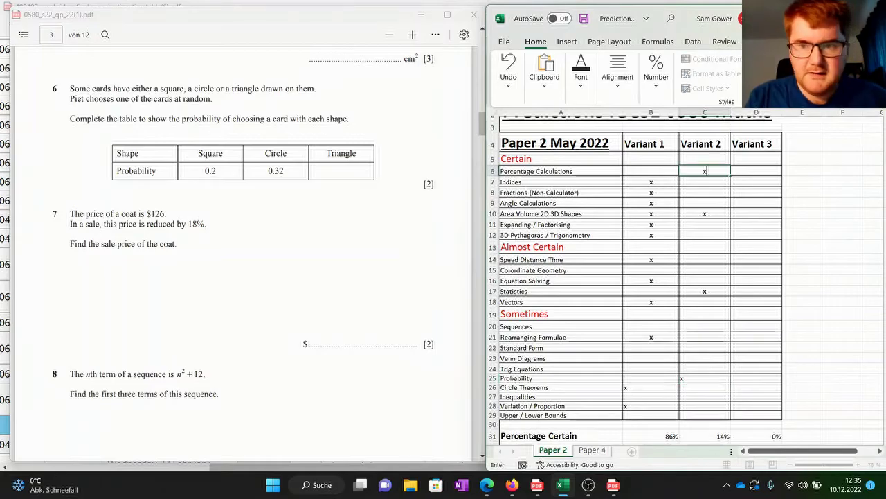
Step: Check question 8 on the nth term and enter x under Variant 2 for Sequences
key(alt+Tab)
scroll(245, 254, down, 2)
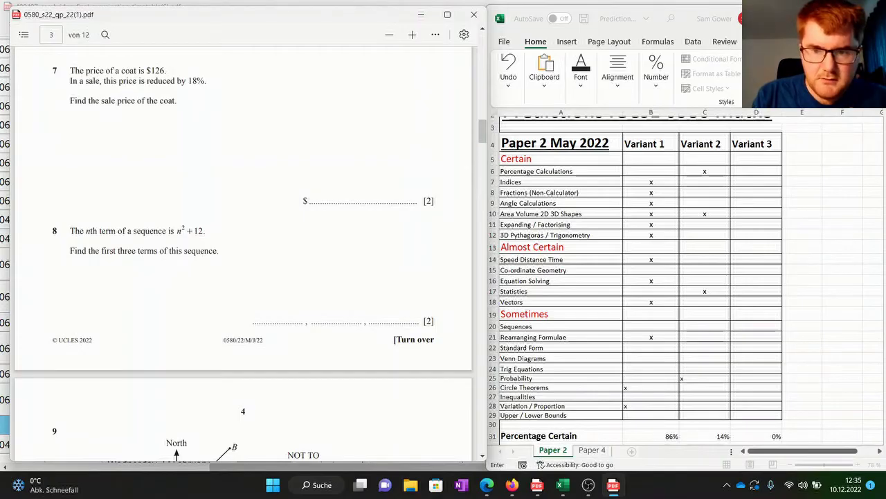
key(alt+Tab)
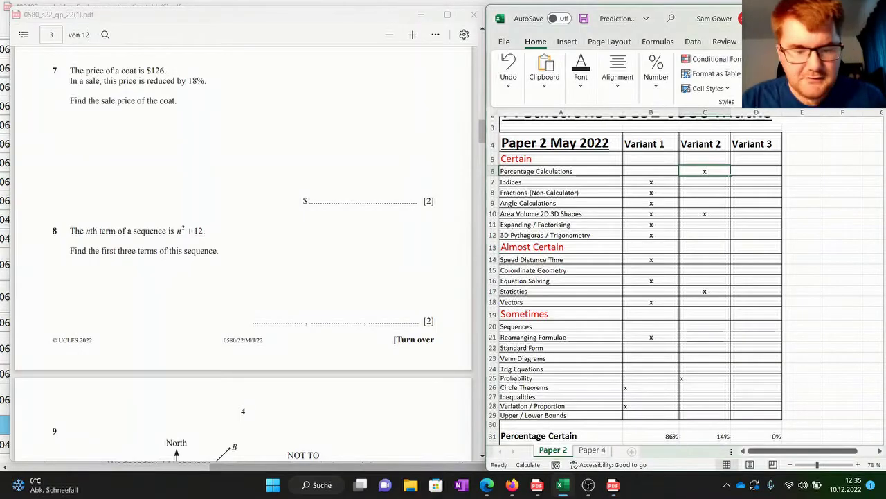
click(705, 326)
text(x)
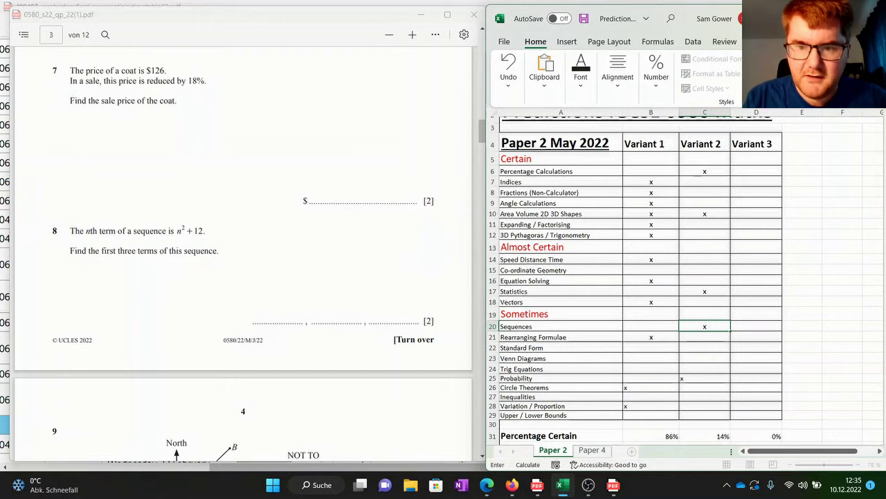
Step: Enter x under Variant 1 for both Sequences and Standard Form
click(651, 326)
text(x)
click(651, 347)
text(x)
Step: Check questions 9 and 10 of the 0580/22 paper and enter x under Variant 2 for Vectors
key(alt+Tab)
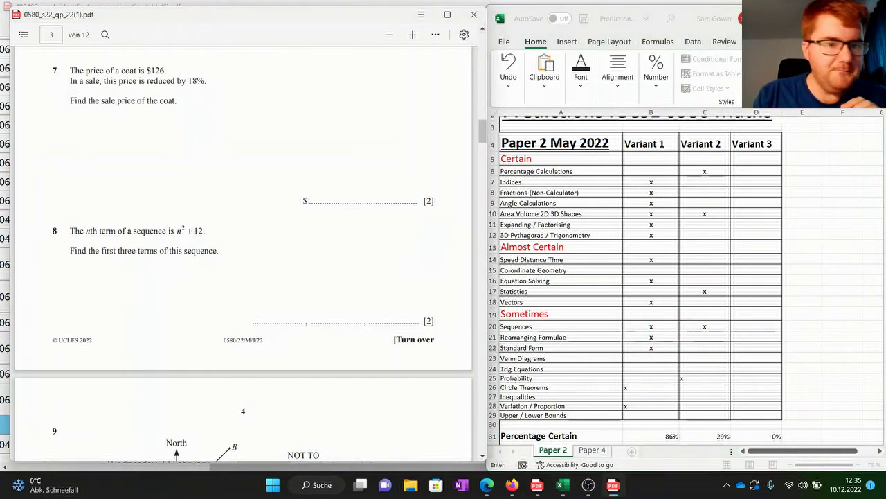
scroll(242, 263, down, 5)
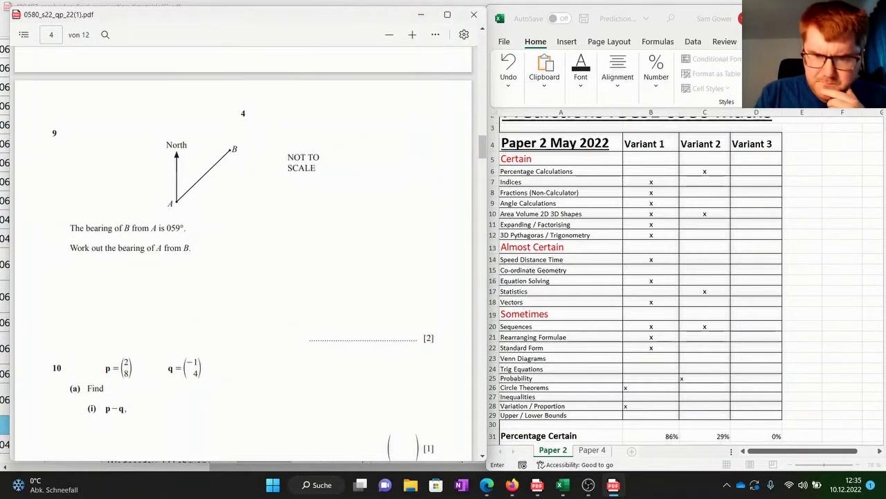
scroll(243, 263, down, 2)
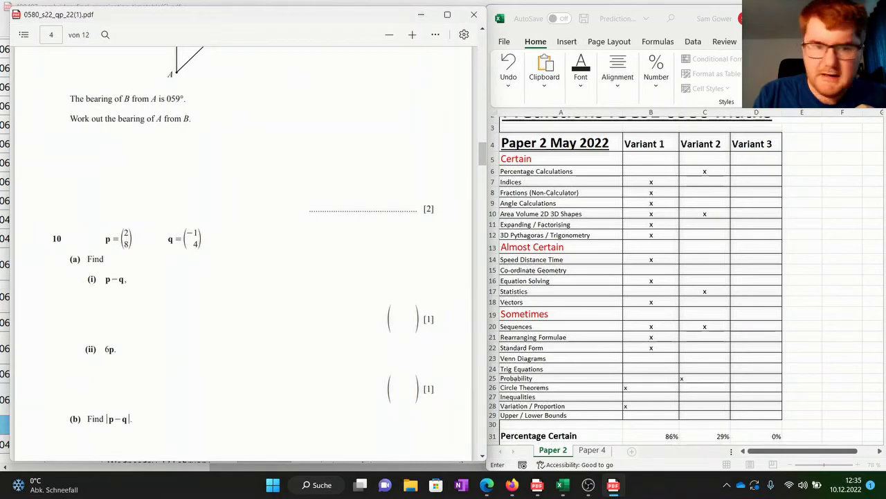
scroll(242, 263, down, 1)
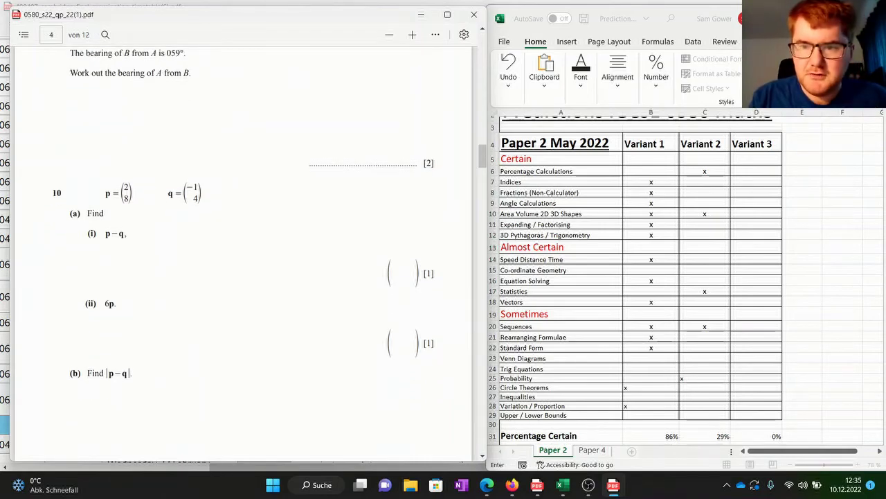
click(705, 302)
click(705, 302)
text(x)
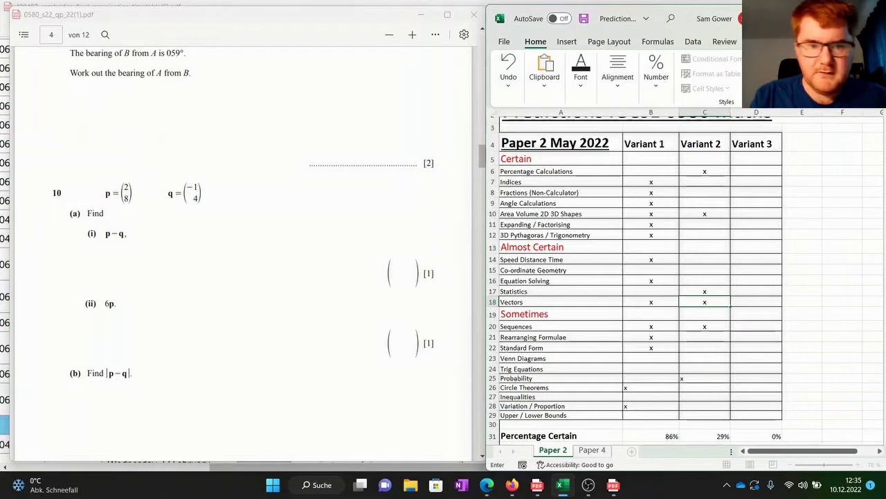
Step: Check question 11 on powers of 6 and enter x under Variant 2 for Indices
scroll(242, 254, down, 6)
scroll(243, 254, down, 1)
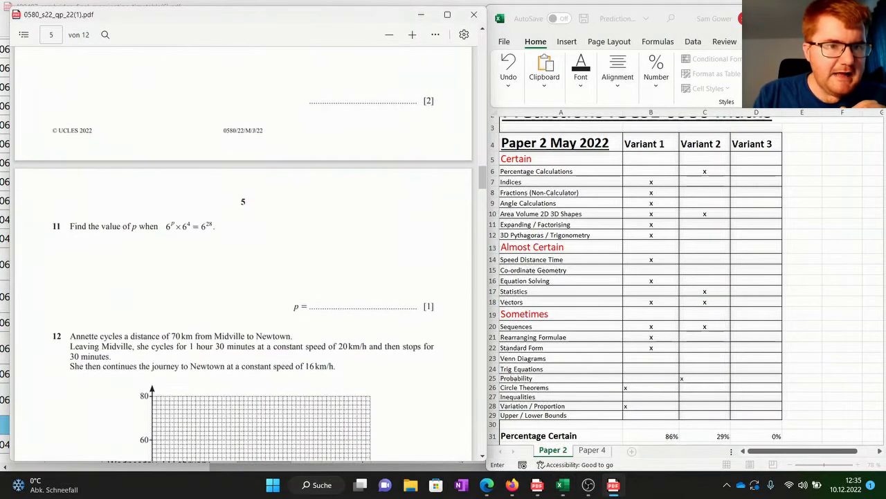
click(705, 181)
click(705, 182)
text(x)
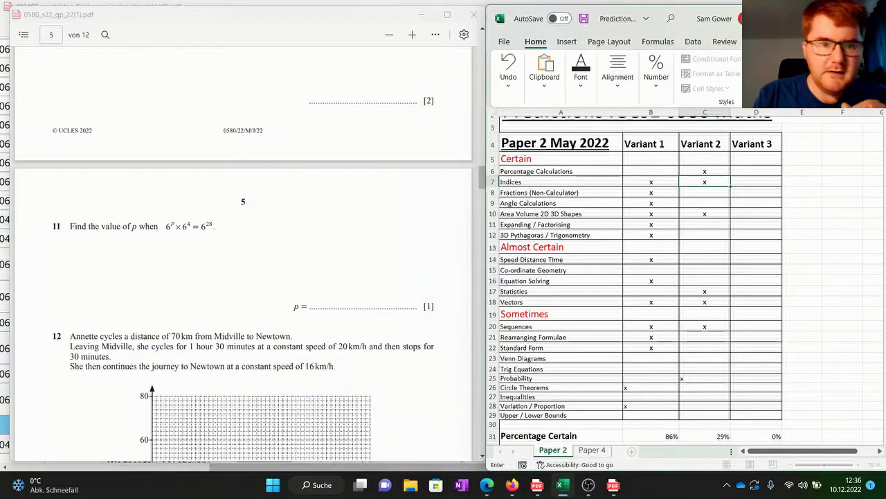
Step: Check question 12 on the cycling journey and enter x under Variant 2 for Speed Distance Time
click(242, 253)
scroll(243, 253, down, 3)
scroll(242, 277, down, 1)
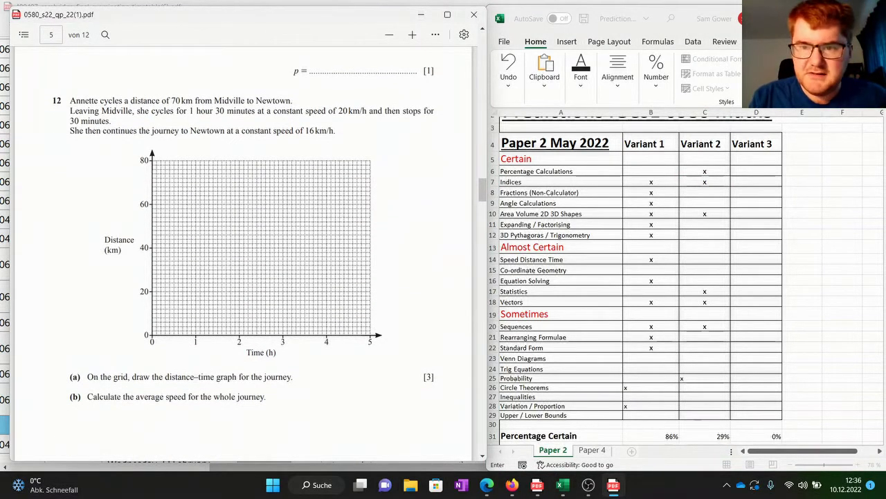
click(705, 260)
click(705, 259)
text(x)
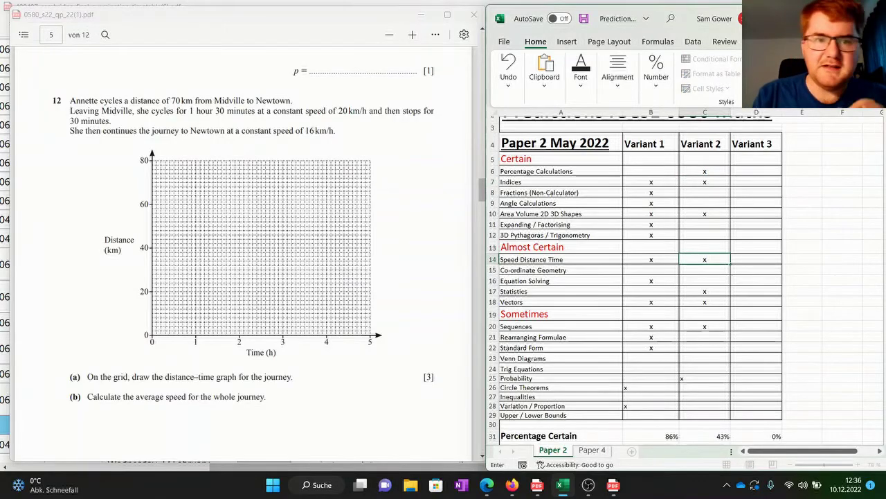
Step: Check question 13 on mixed numbers and enter x under Variant 2 for Fractions (Non-Calculator)
click(243, 254)
scroll(243, 254, down, 7)
scroll(243, 277, down, 1)
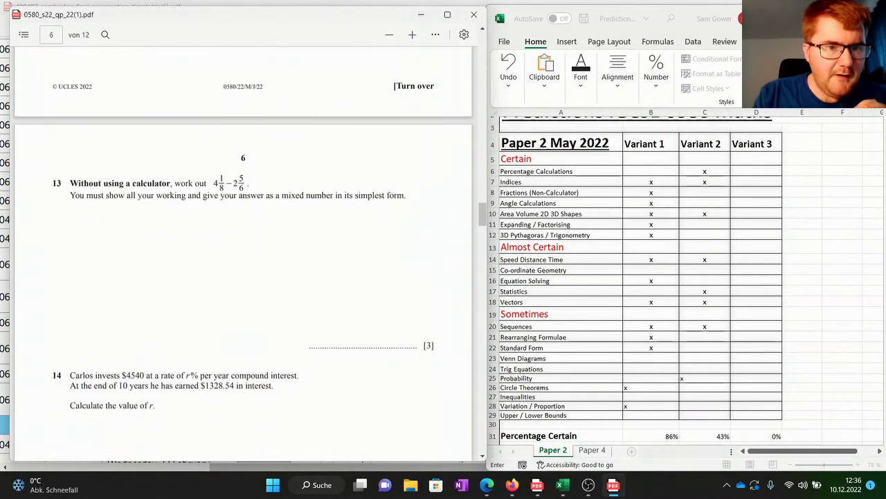
click(704, 192)
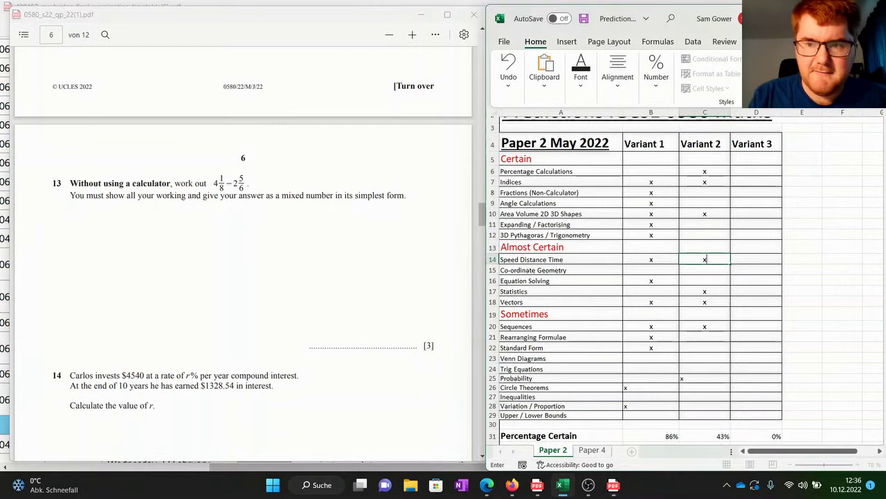
text(x)
Step: Check questions 14 to 16 of the 0580/22 paper and enter x under Variant 2 for Venn Diagrams
click(311, 254)
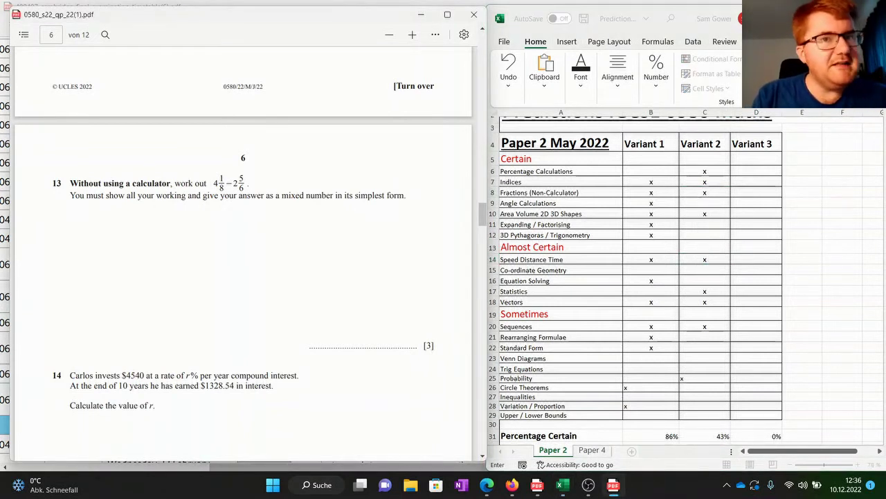
scroll(242, 277, down, 4)
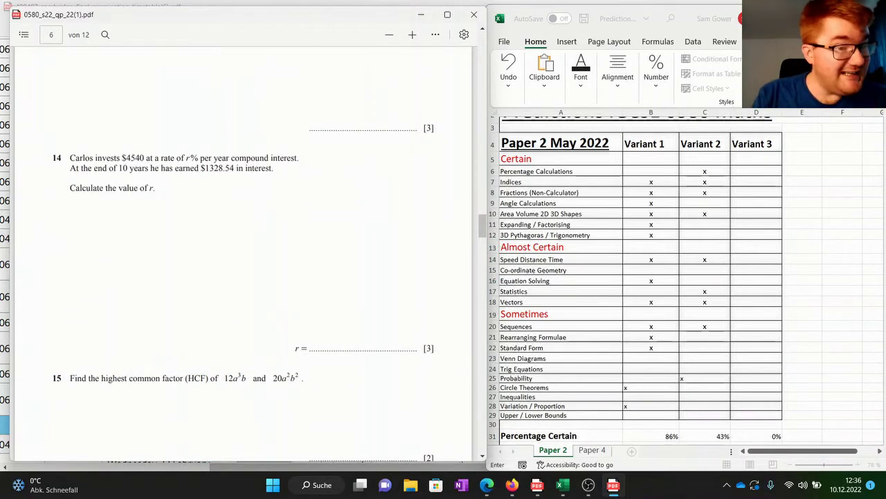
scroll(242, 277, down, 3)
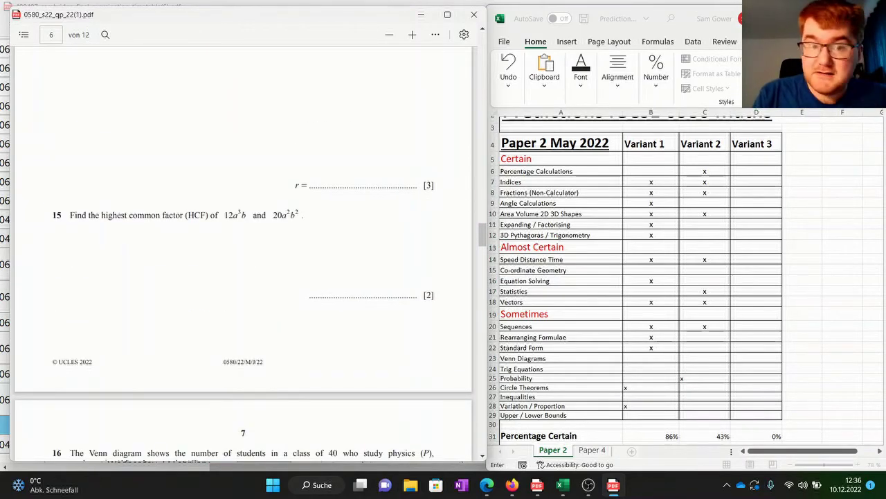
scroll(242, 277, down, 6)
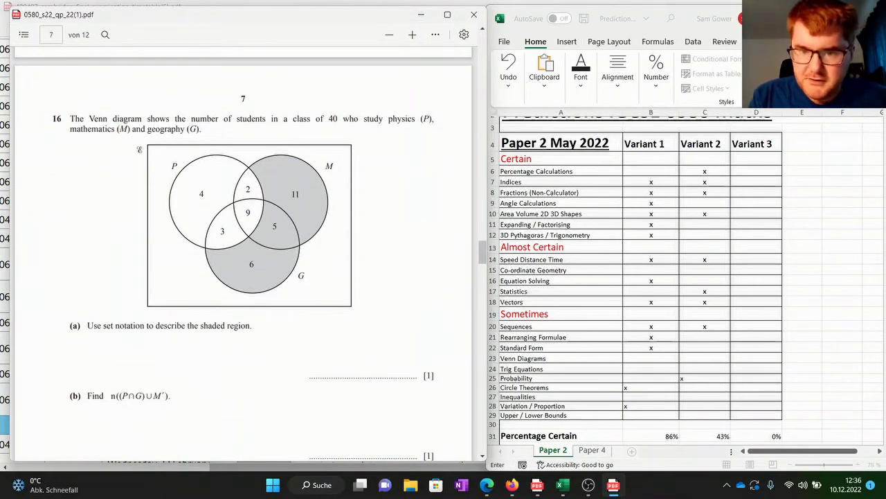
click(705, 348)
click(705, 358)
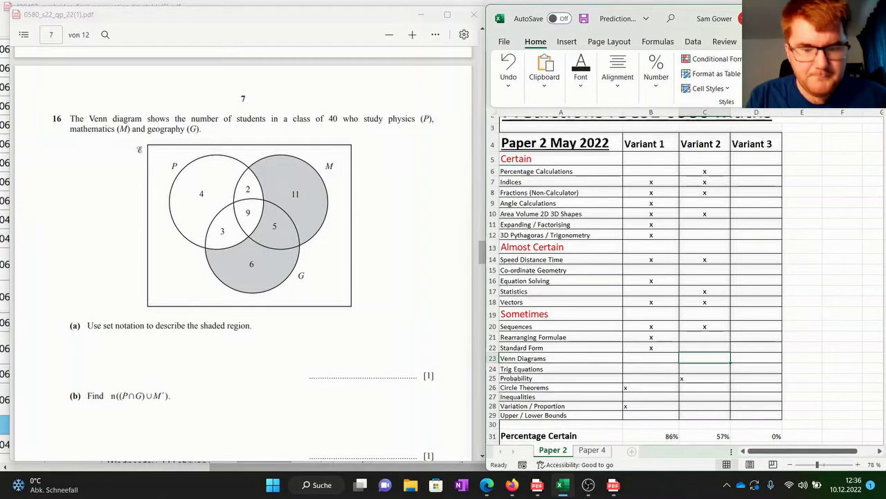
text(x)
Step: Check the rest of question 16 and question 17, and enter x under Variant 2 for Trig Equations
scroll(243, 257, down, 5)
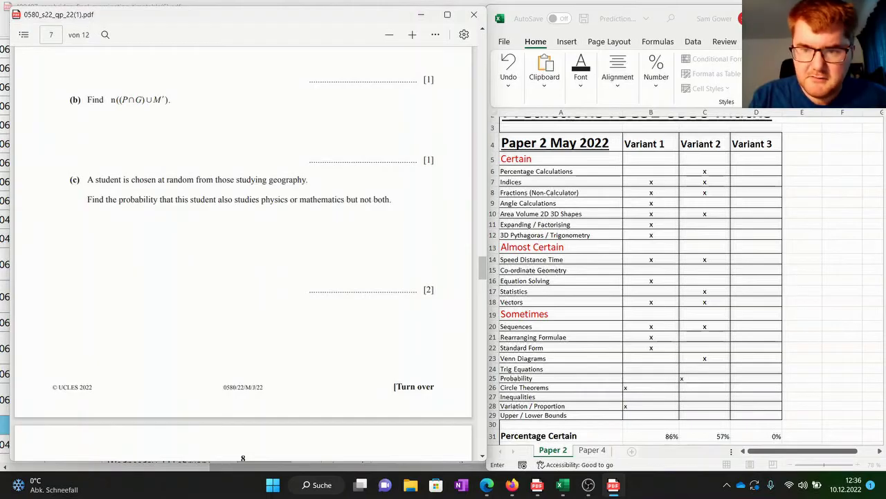
click(705, 358)
scroll(243, 277, down, 4)
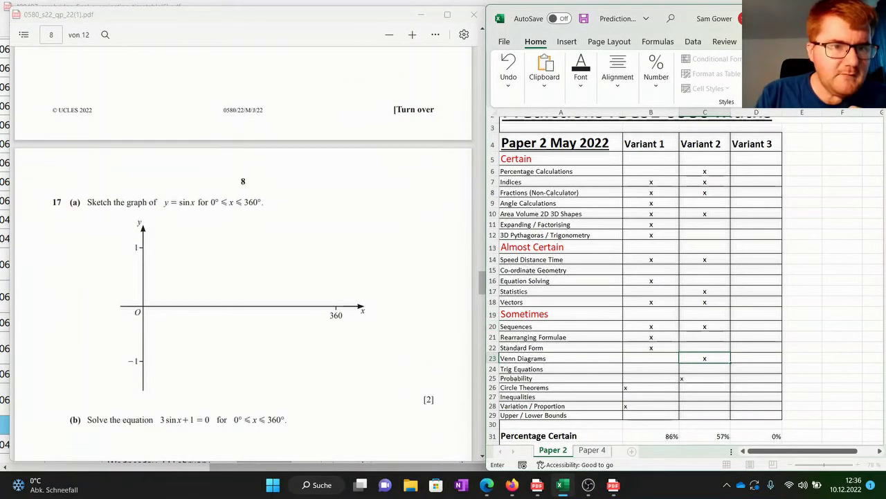
scroll(242, 256, down, 2)
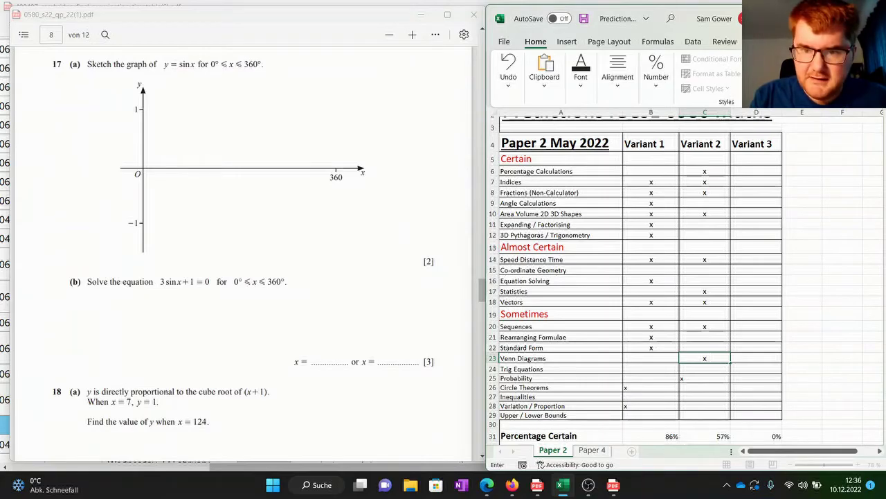
key(Return)
text(x)
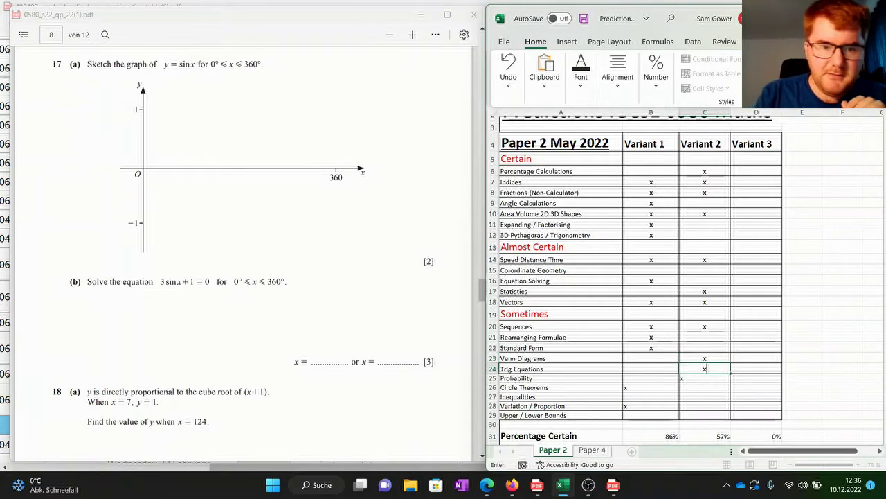
Step: Check question 18 on direct and inverse proportion and enter x under Variant 2 for Variation / Proportion
click(242, 256)
scroll(242, 256, down, 3)
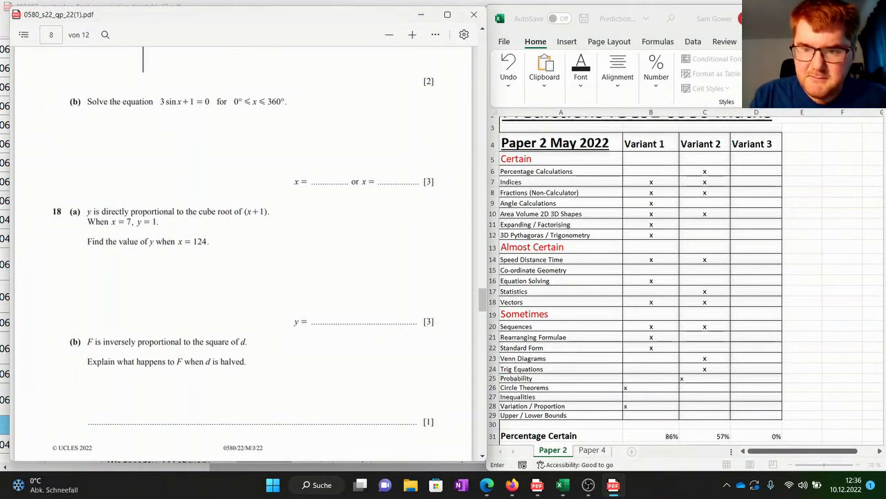
click(704, 406)
click(704, 406)
text(x)
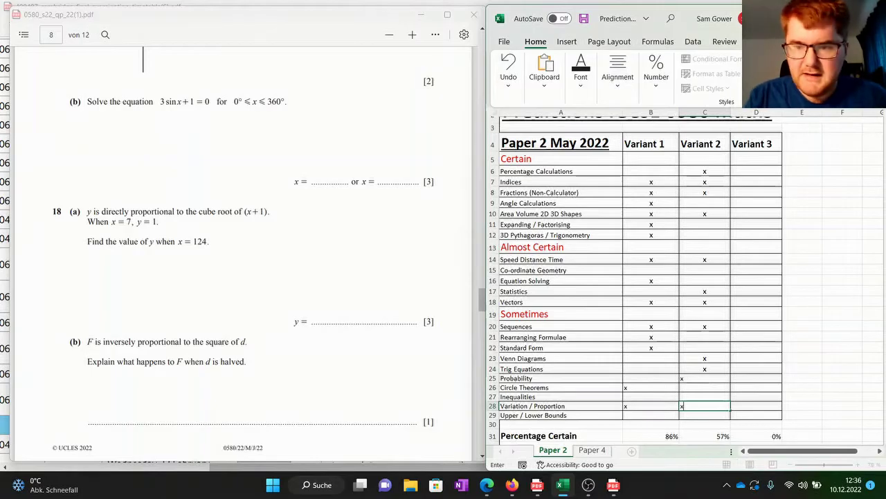
Step: Check questions 19 and 20 of the 0580/22 paper and enter x under Variant 2 for Expanding / Factorising
click(243, 256)
scroll(242, 256, down, 6)
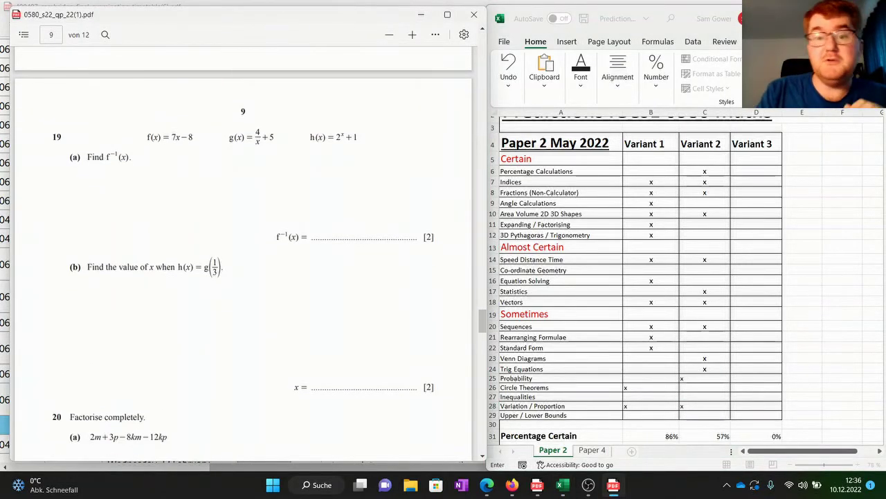
scroll(243, 263, down, 5)
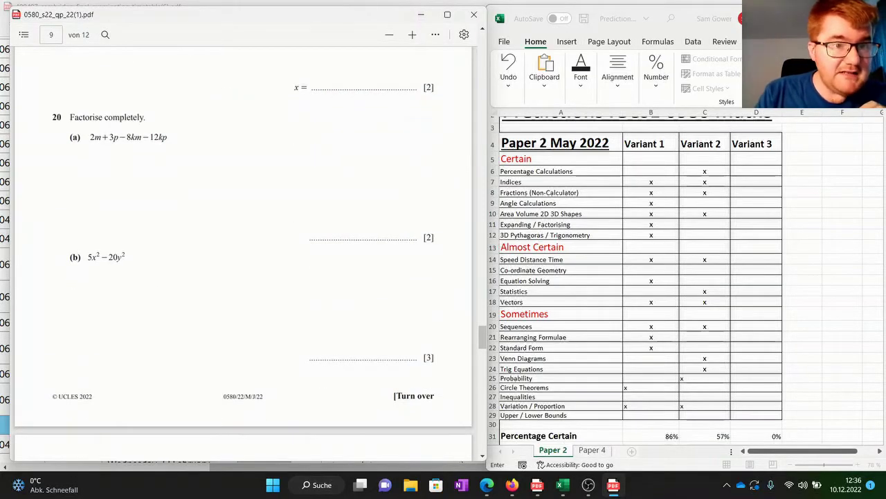
click(705, 224)
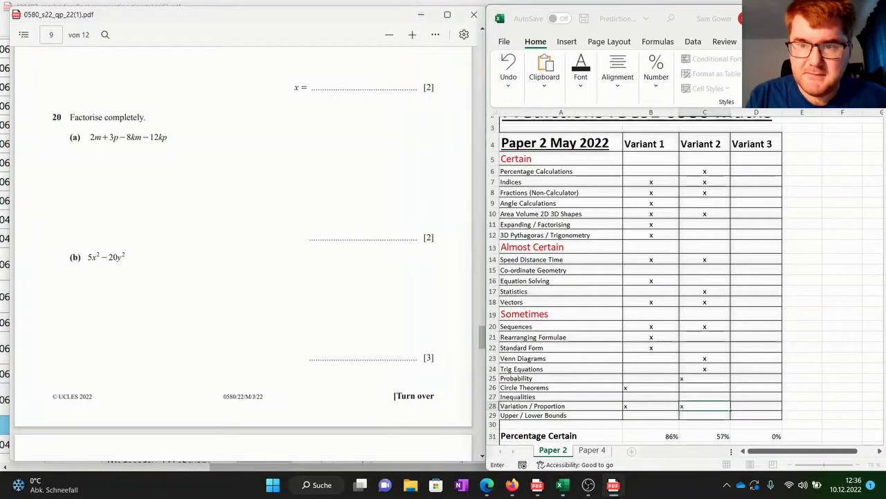
click(704, 224)
text(x)
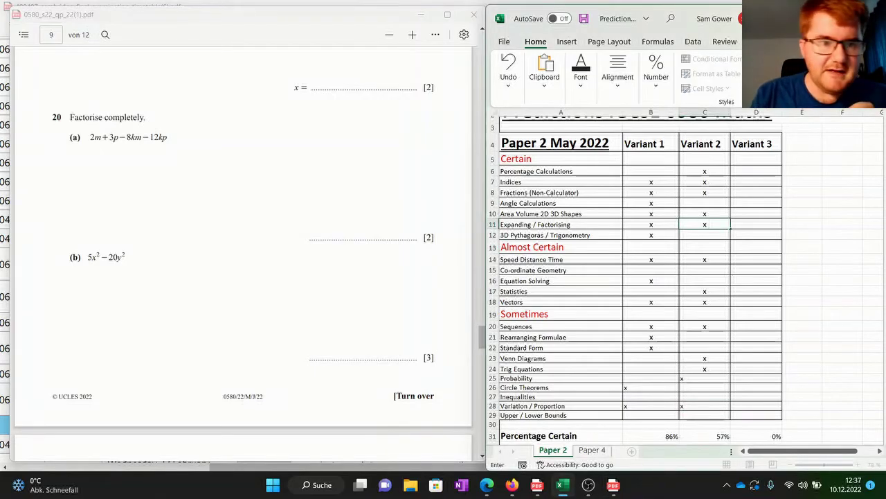
Step: Check questions 21 to 23 of the 0580/22 paper against the predicted topics in the Variant 2 column
click(243, 263)
scroll(243, 263, down, 3)
scroll(242, 263, down, 2)
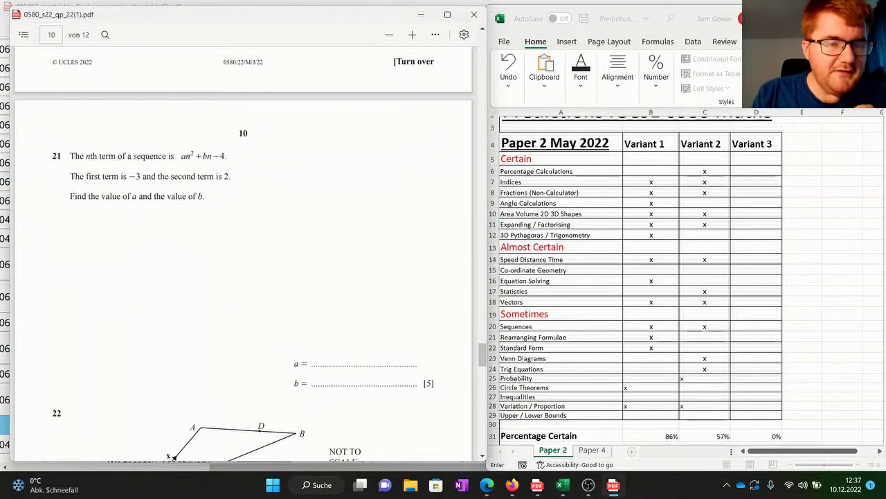
scroll(242, 263, down, 1)
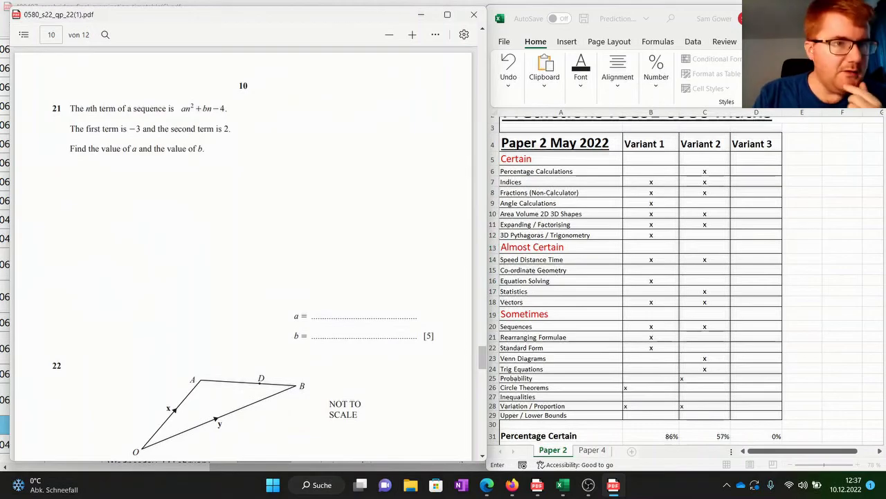
scroll(242, 263, down, 1)
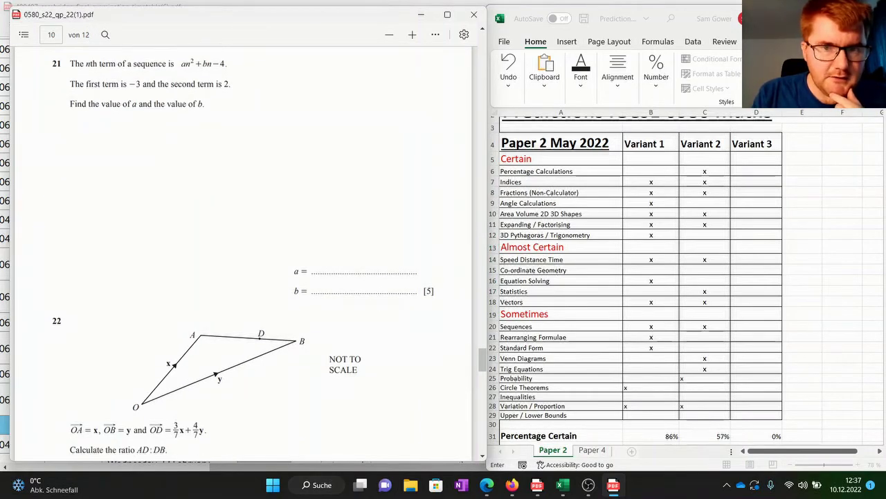
scroll(243, 263, down, 5)
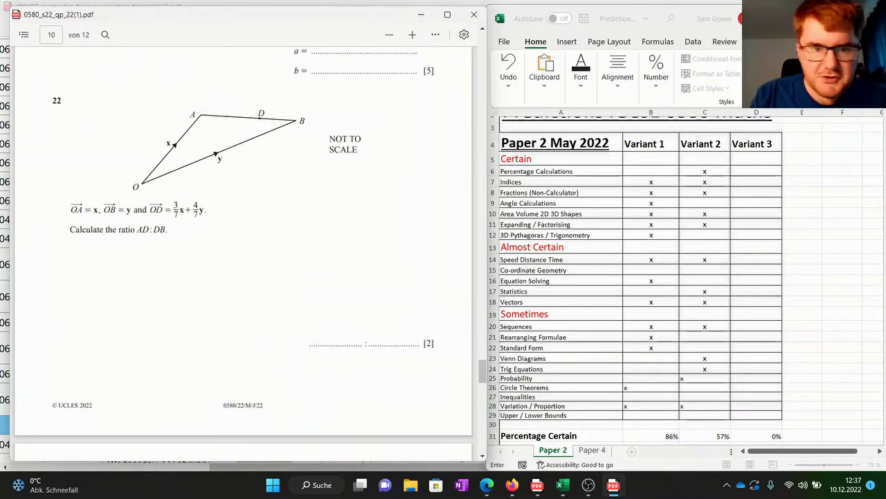
scroll(242, 263, down, 8)
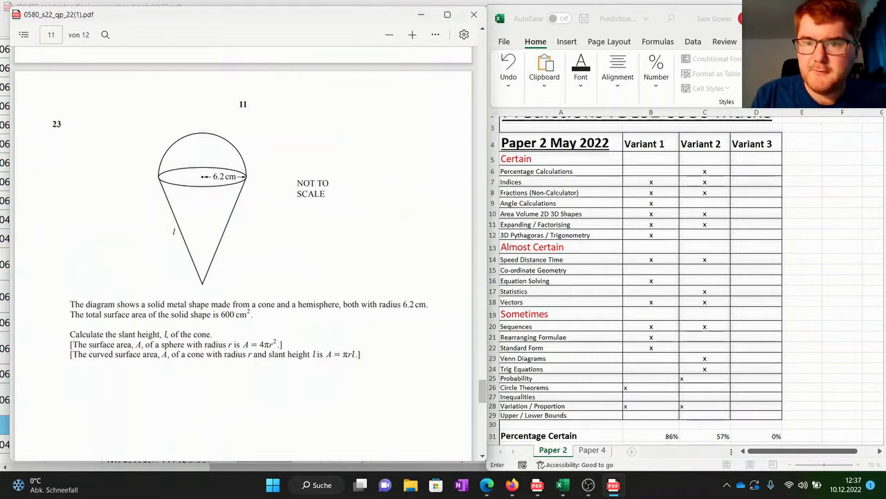
scroll(242, 263, down, 15)
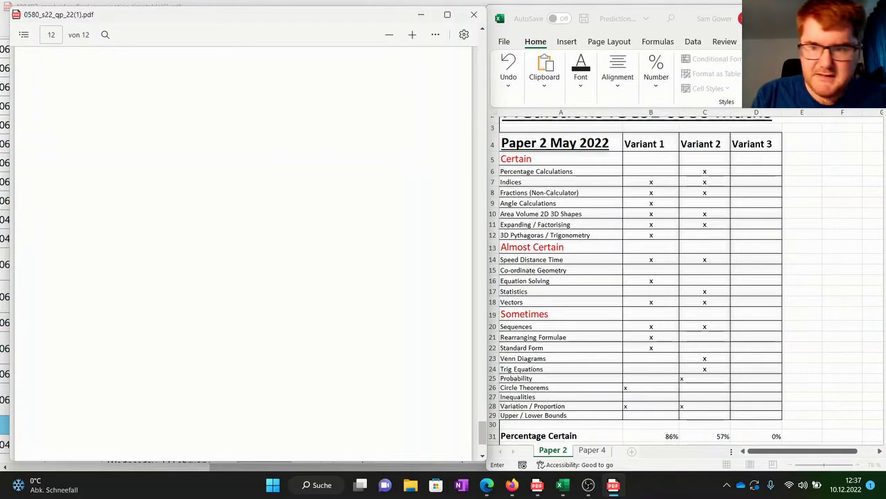
click(705, 225)
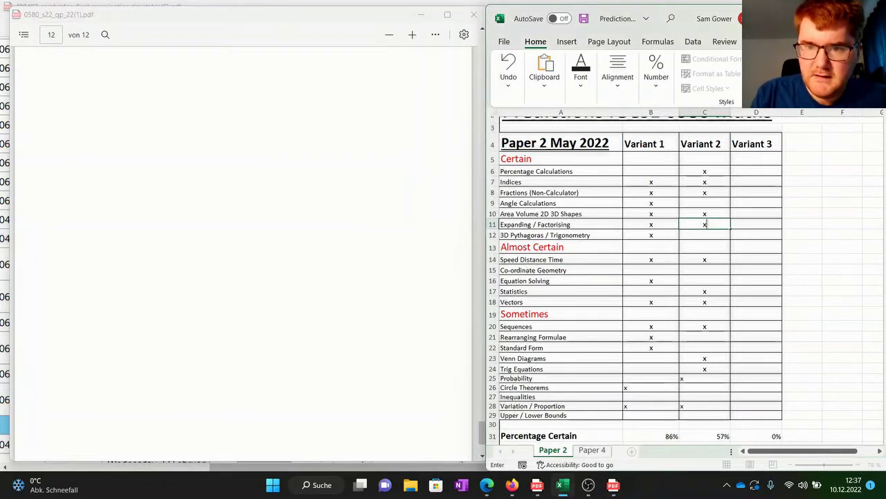
click(705, 348)
scroll(705, 346, down, 1)
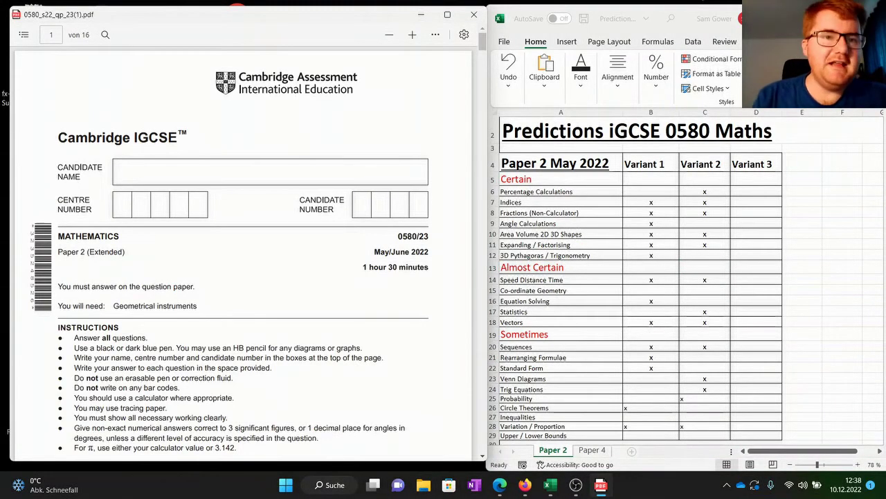
Step: Check questions 1 and 2 of the 0580/23 paper and enter x under Variant 3 for Probability
scroll(242, 253, down, 10)
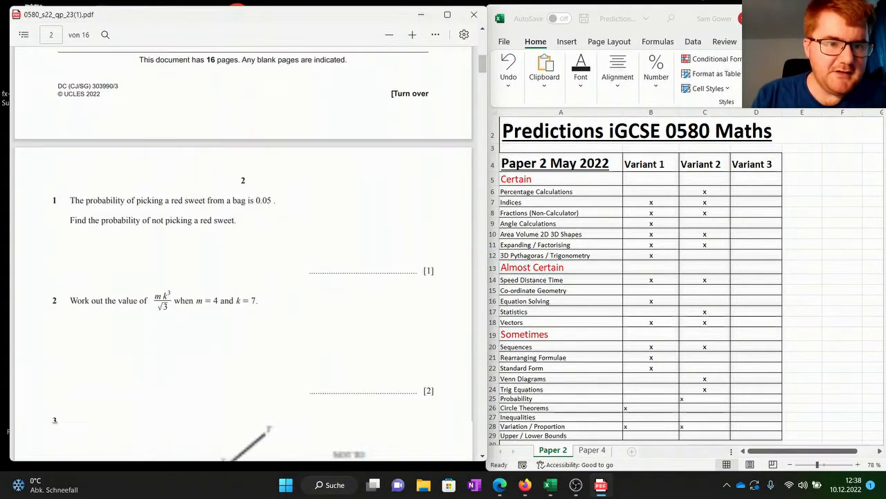
scroll(243, 253, down, 3)
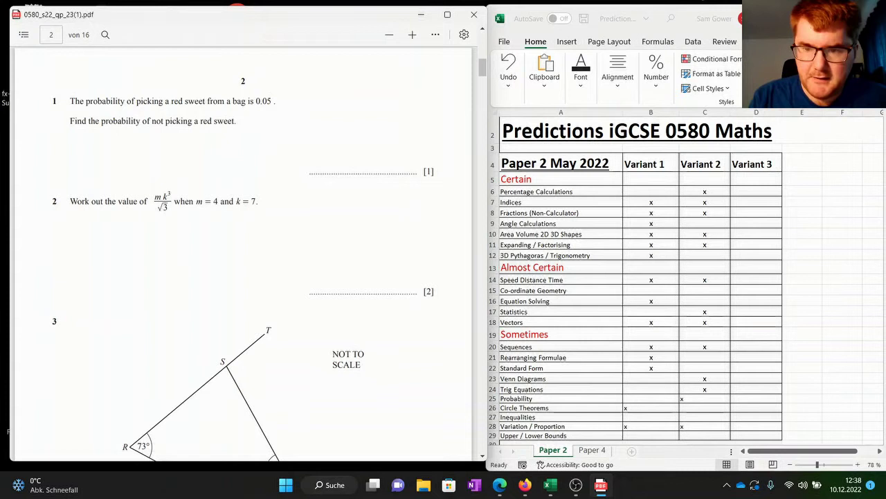
click(756, 399)
text(x)
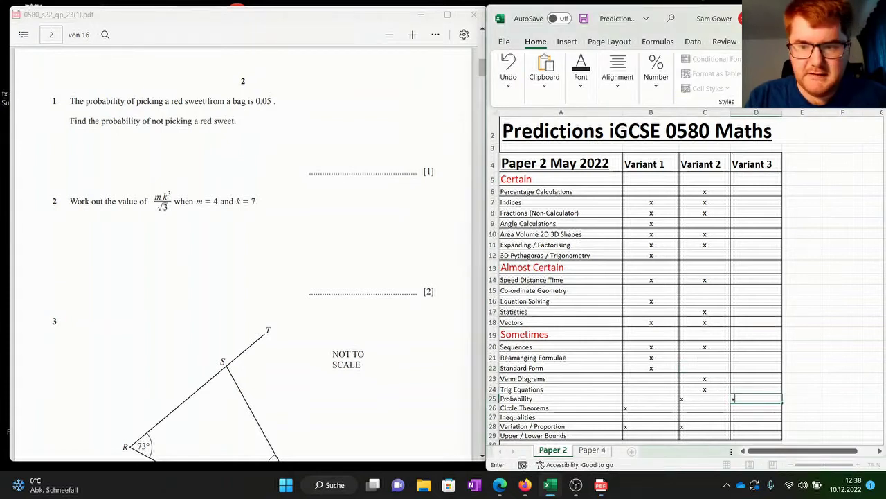
Step: Check question 3 on the quadrilateral angle and enter x under Variant 3 for Angle Calculations
click(381, 242)
scroll(381, 242, down, 5)
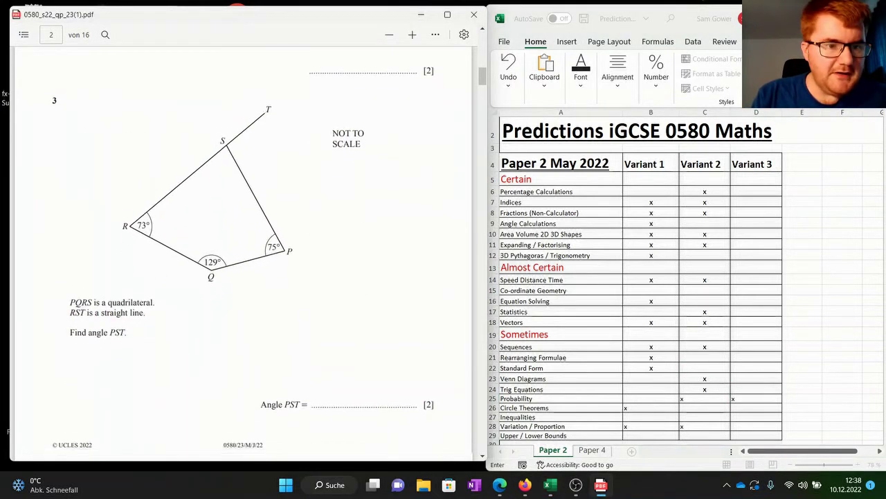
click(757, 223)
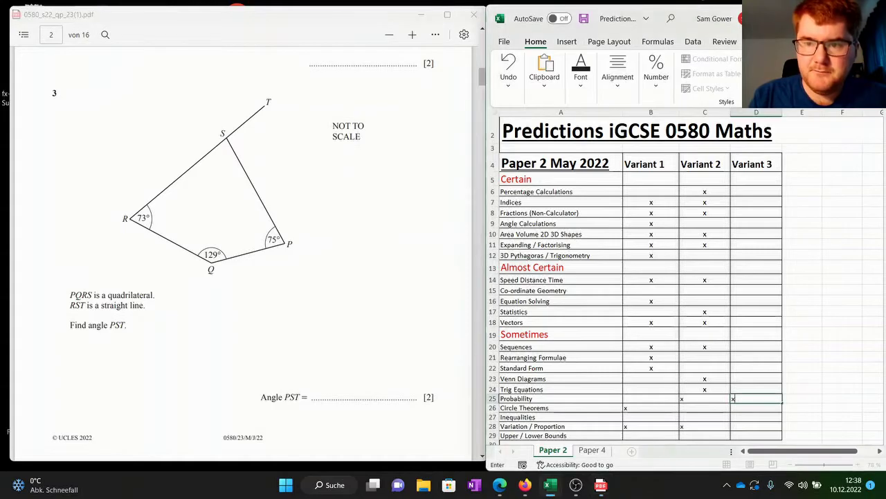
text(x)
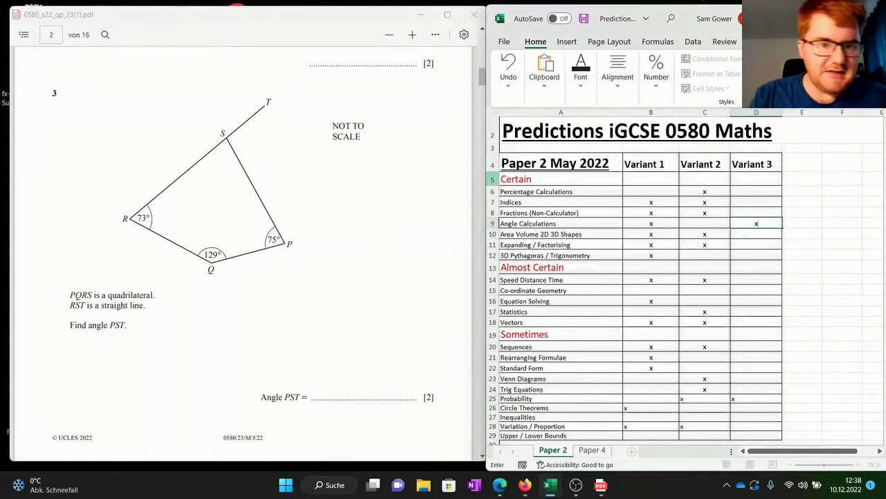
Step: Check question 4 on the stem-and-leaf diagram and enter x under Variant 3 for Statistics
click(416, 173)
scroll(415, 173, down, 5)
scroll(242, 253, down, 1)
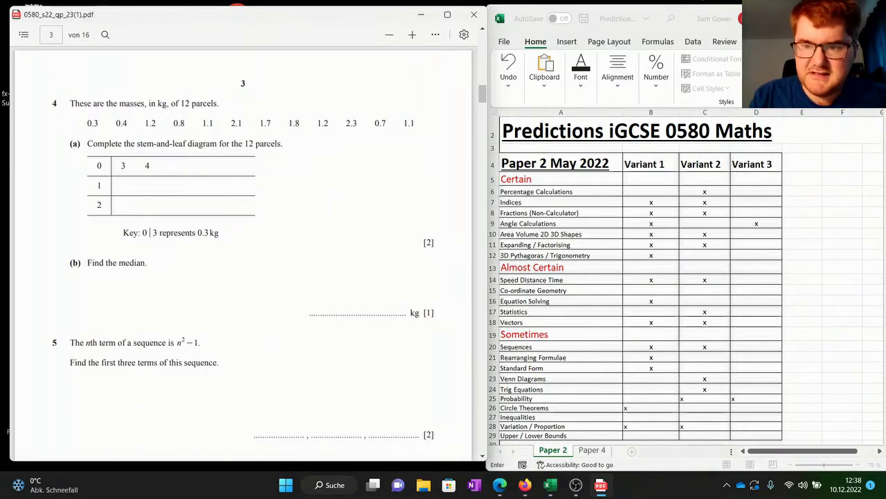
click(756, 312)
text(x)
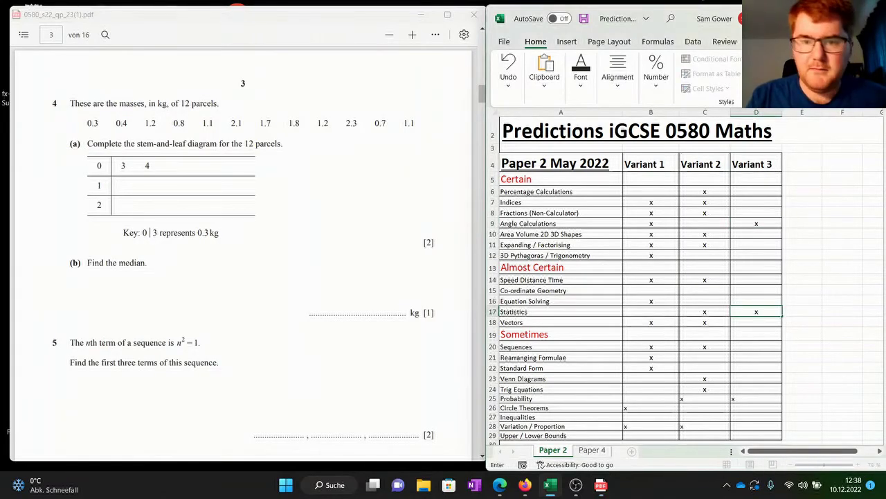
Step: Check question 5 on the nth term and enter x under Variant 3 for Sequences
click(242, 252)
scroll(242, 253, down, 3)
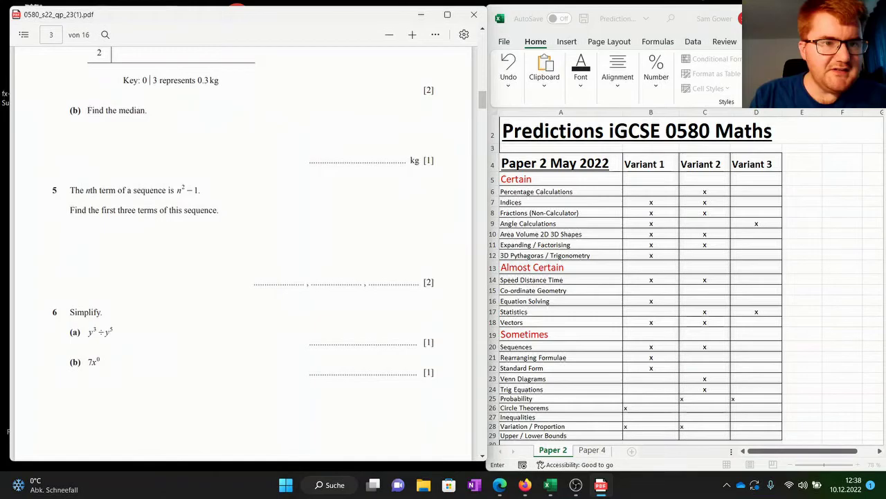
click(756, 346)
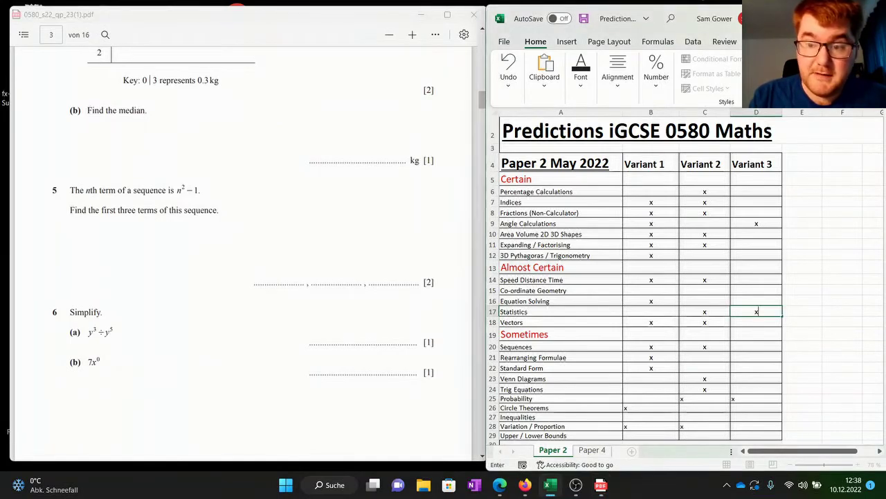
text(x)
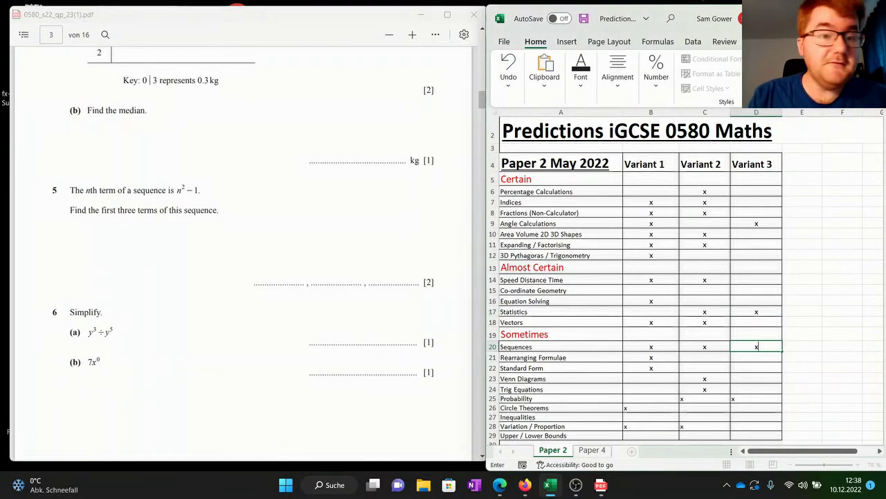
Step: Check question 6 on simplifying powers and enter x under Variant 3 for Indices
click(243, 253)
scroll(242, 253, down, 2)
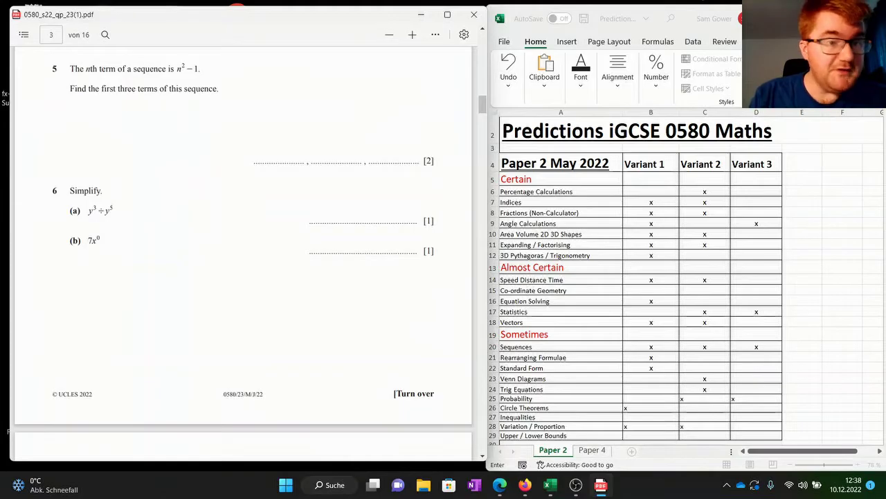
click(756, 202)
text(x)
Step: Check questions 7 and 8 of the 0580/23 paper and enter x under Variant 3 for Fractions (Non-Calculator)
click(242, 253)
scroll(242, 253, down, 5)
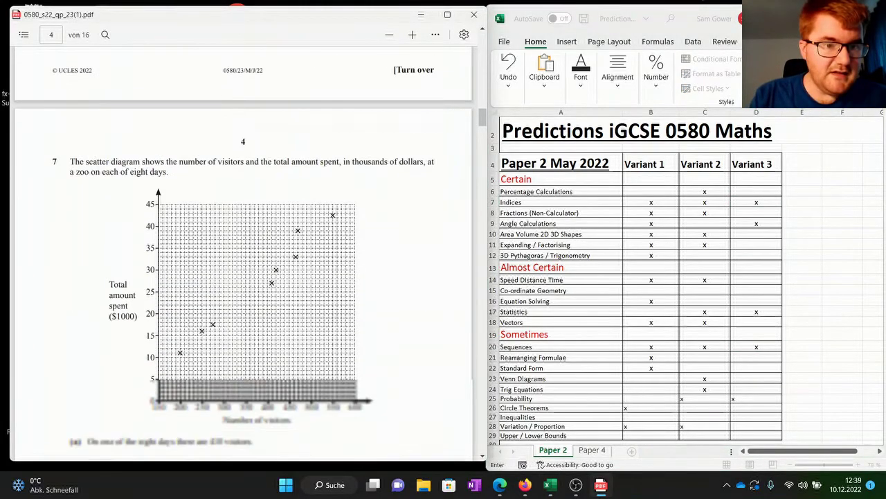
scroll(242, 253, down, 1)
scroll(242, 253, down, 3)
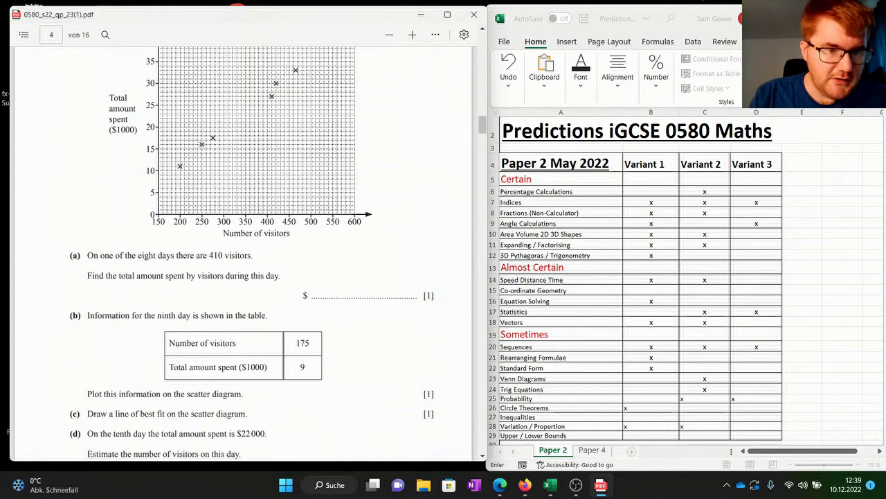
scroll(242, 253, down, 1)
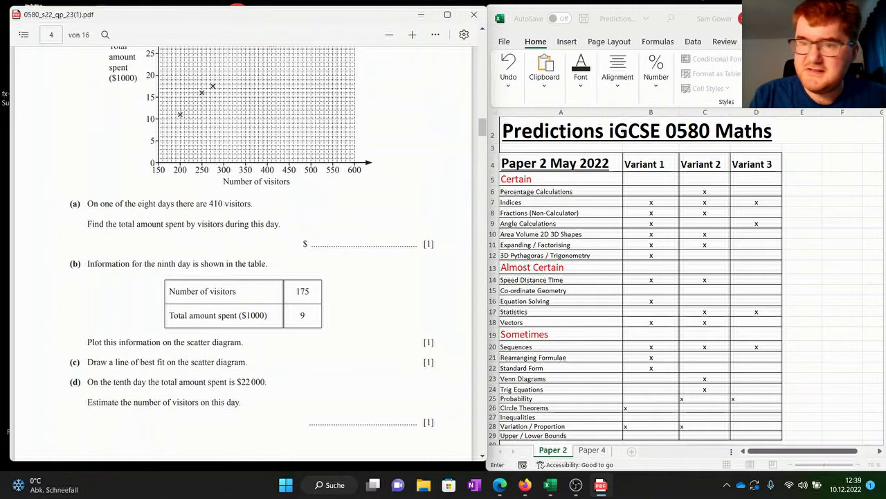
scroll(242, 253, down, 7)
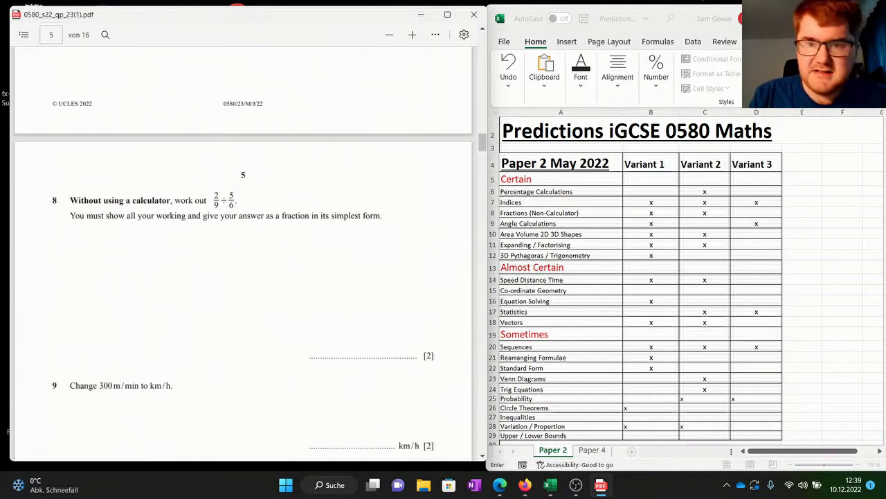
click(756, 212)
click(756, 213)
text(x)
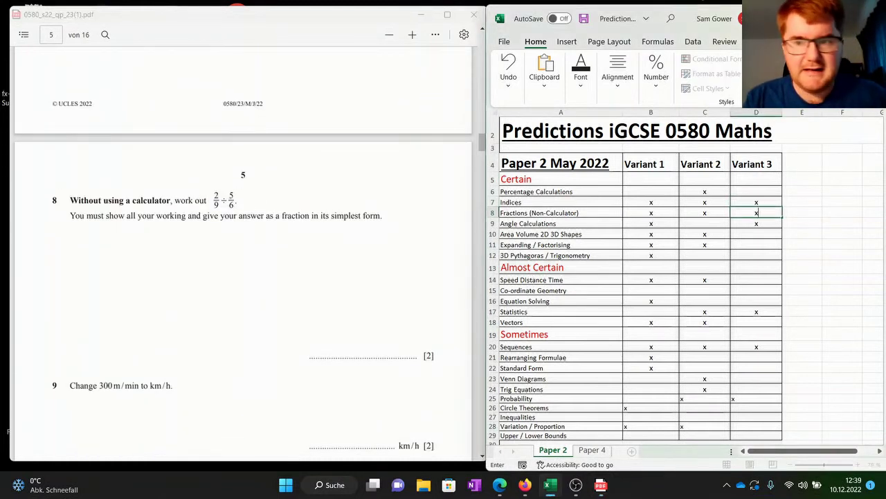
Step: Check question 9 on converting m/min to km/h and enter x under Variant 3 for Speed Distance Time
click(243, 253)
scroll(242, 253, down, 4)
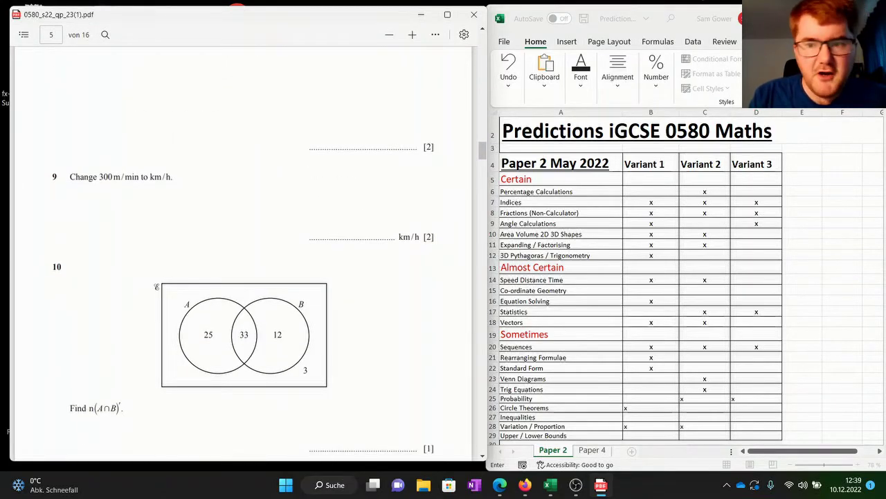
click(756, 280)
click(756, 280)
text(x)
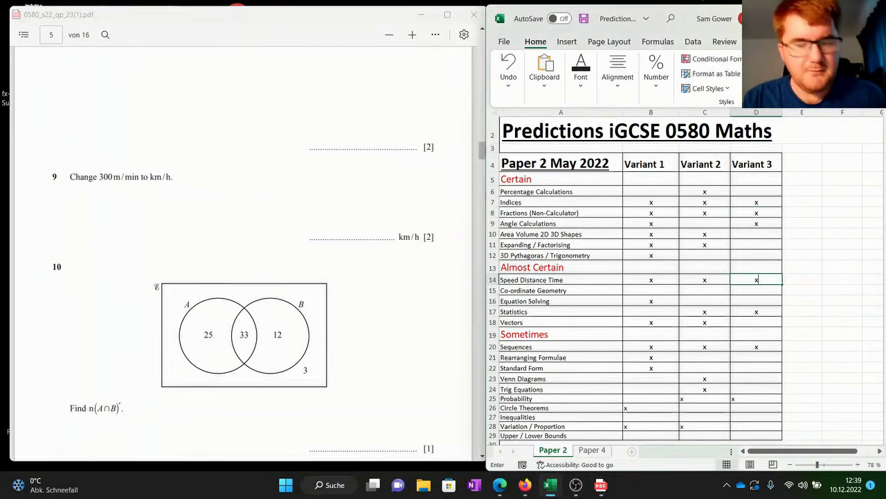
Step: Check question 10 of the 0580/23 paper and enter x under Variant 3 for Venn Diagrams
key(alt+Tab)
scroll(242, 277, down, 3)
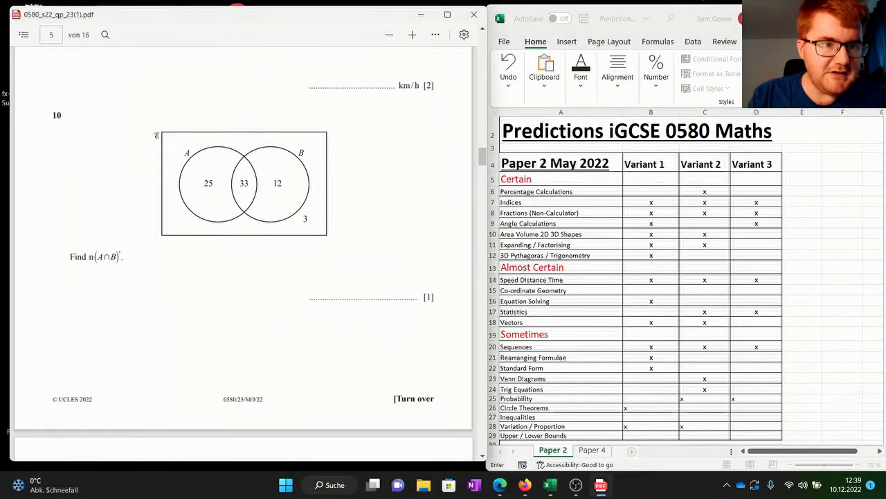
click(757, 378)
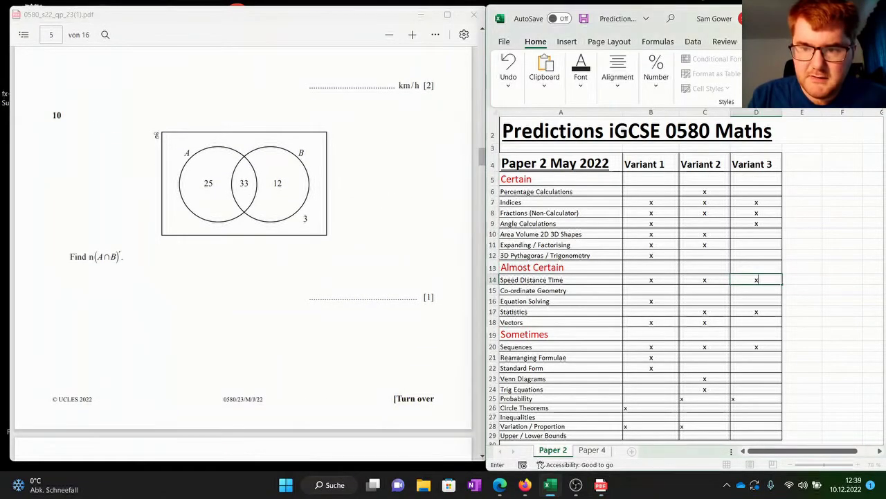
click(756, 379)
text(x)
Step: Check question 11 on triangles in a circle and enter x under Variant 3 for Circle Theorems
key(alt+Tab)
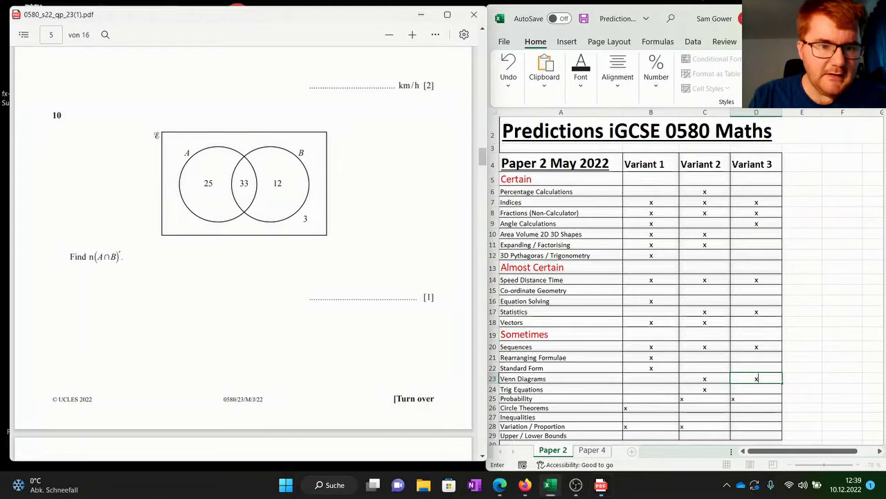
scroll(242, 263, down, 8)
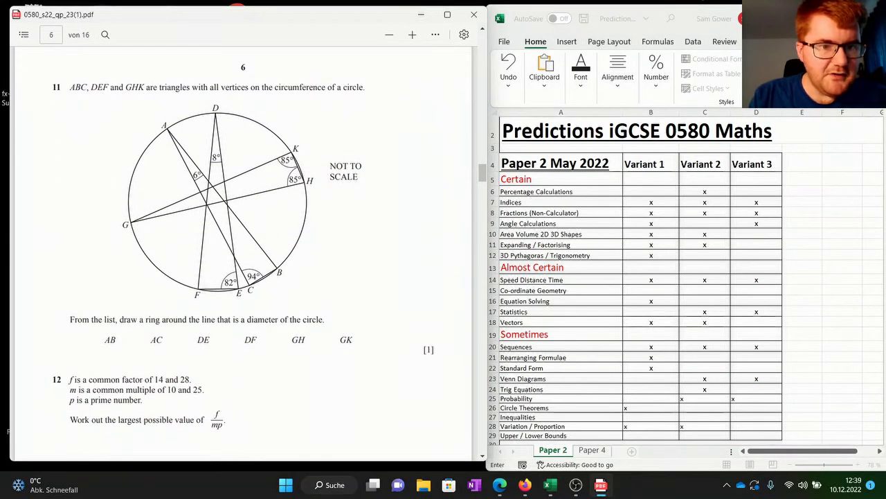
key(alt+Tab)
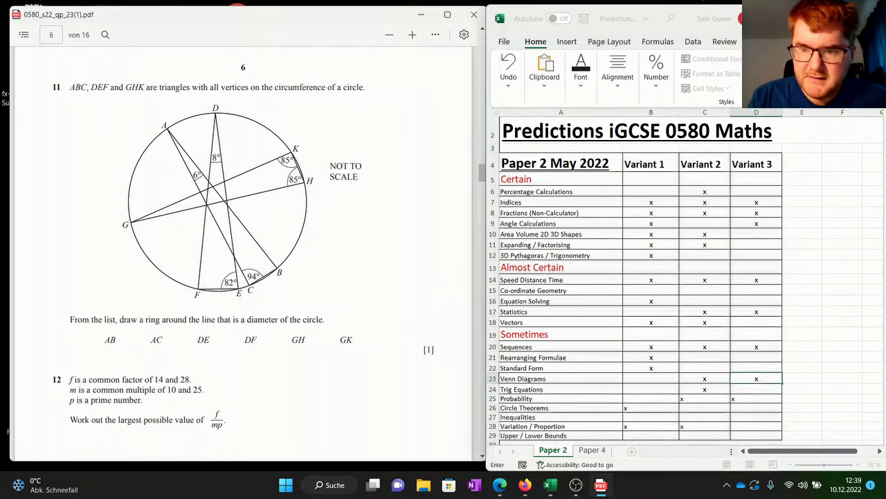
key(Down)
key(Down)
key(Down)
text(x)
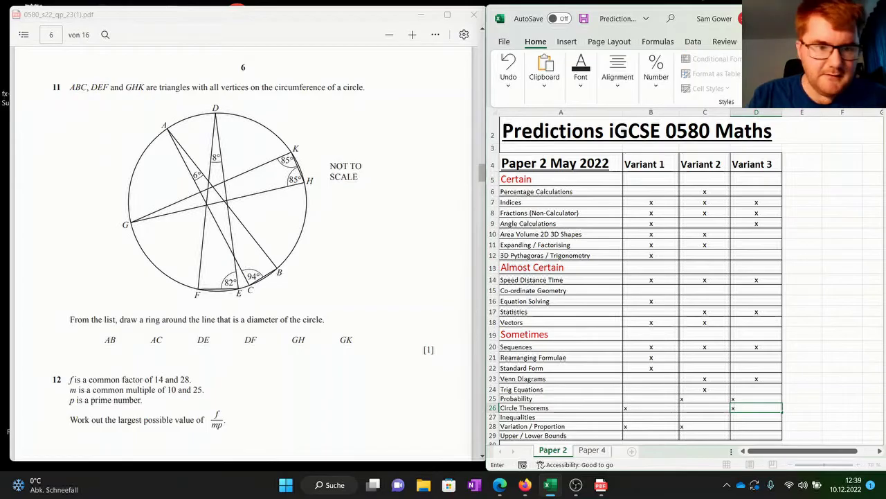
Step: Check questions 12 and 13 of the 0580/23 paper and enter x under Variant 3 for Expanding / Factorising
key(alt+Tab)
scroll(242, 249, down, 3)
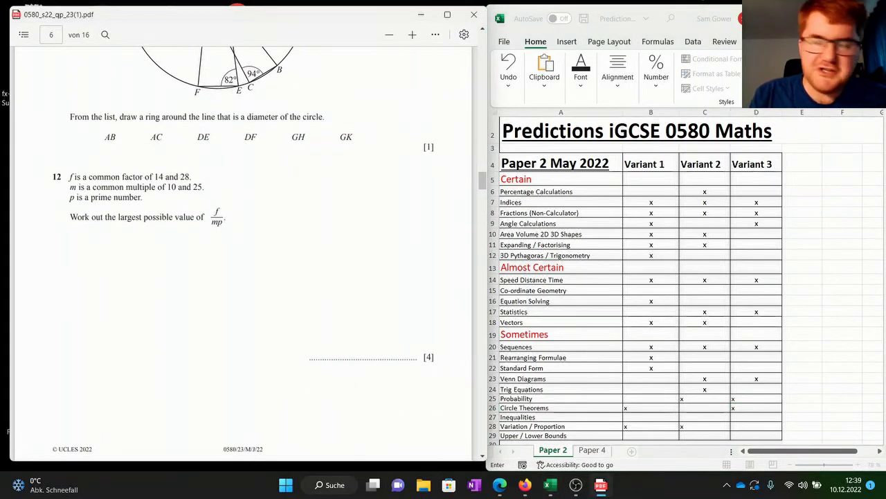
scroll(243, 249, down, 6)
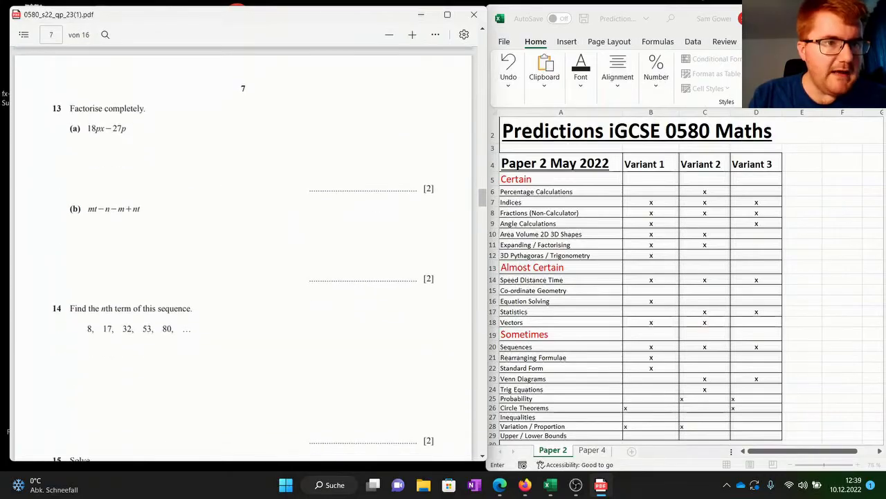
key(alt+Tab)
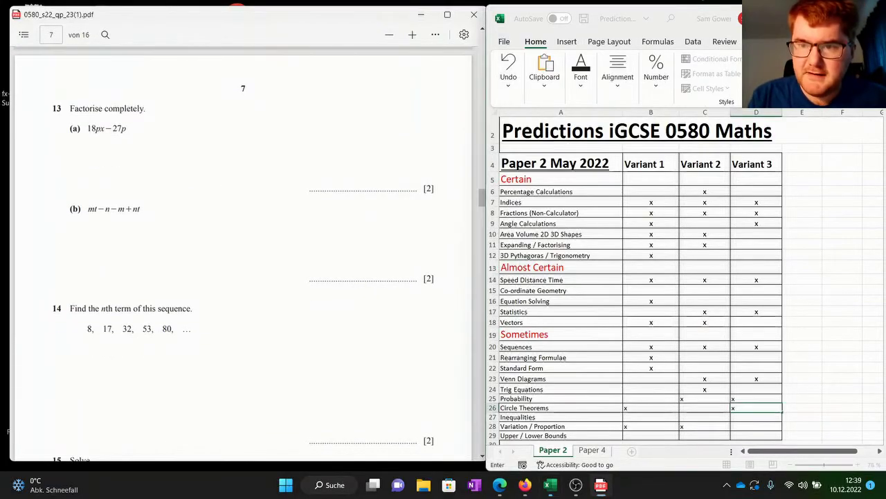
click(756, 245)
text(x)
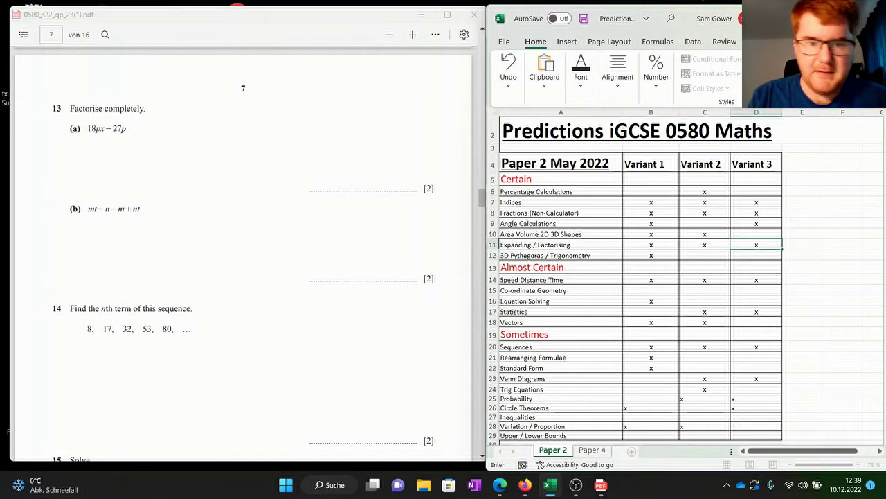
Step: Check questions 14 and 15 of the 0580/23 paper and enter x under Variant 3 for Inequalities
key(alt+Tab)
scroll(242, 249, down, 3)
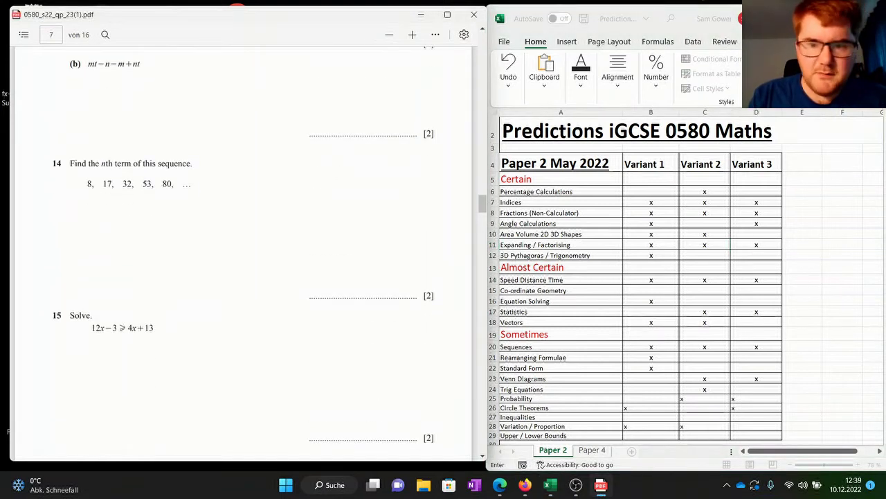
scroll(243, 249, down, 3)
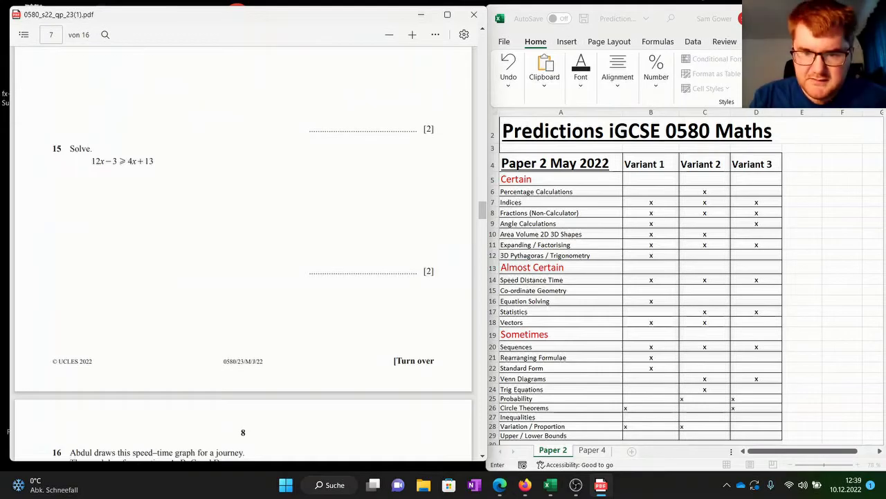
click(756, 417)
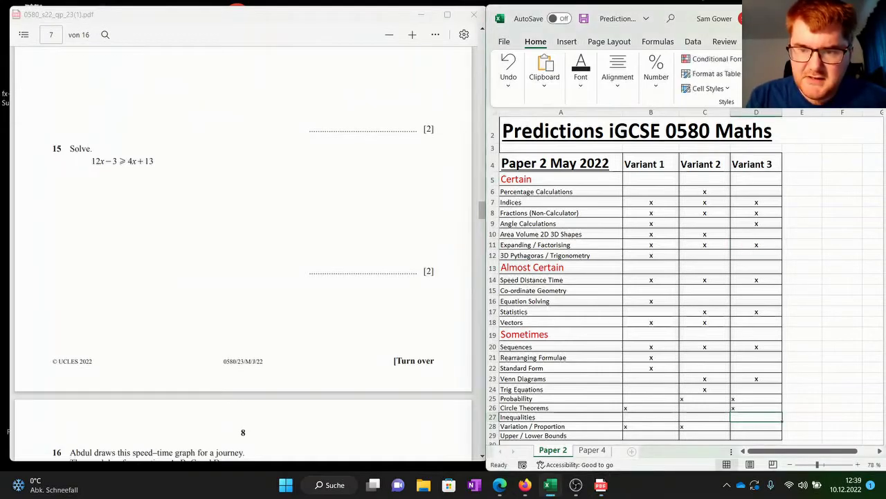
text(x)
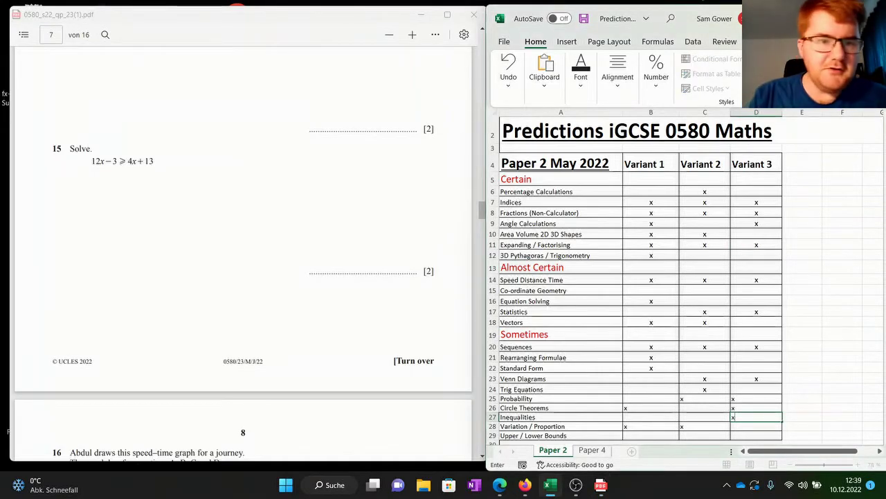
Step: Read question 16 on the speed–time graph and question 17 on congruent triangles in the 0580/23 paper
click(243, 253)
scroll(243, 254, down, 5)
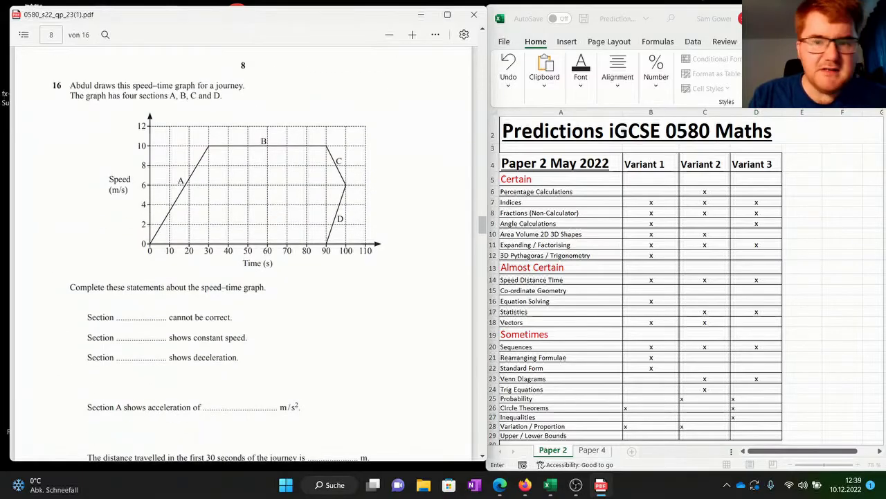
scroll(244, 253, down, 6)
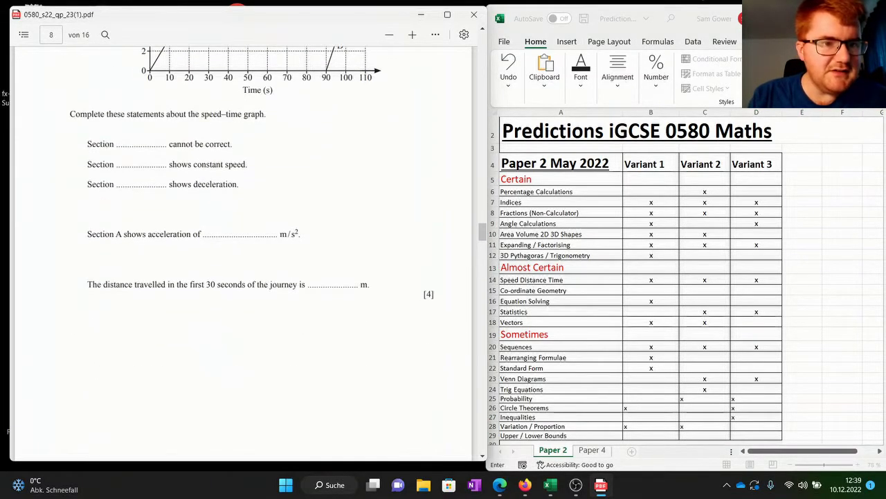
scroll(244, 253, down, 3)
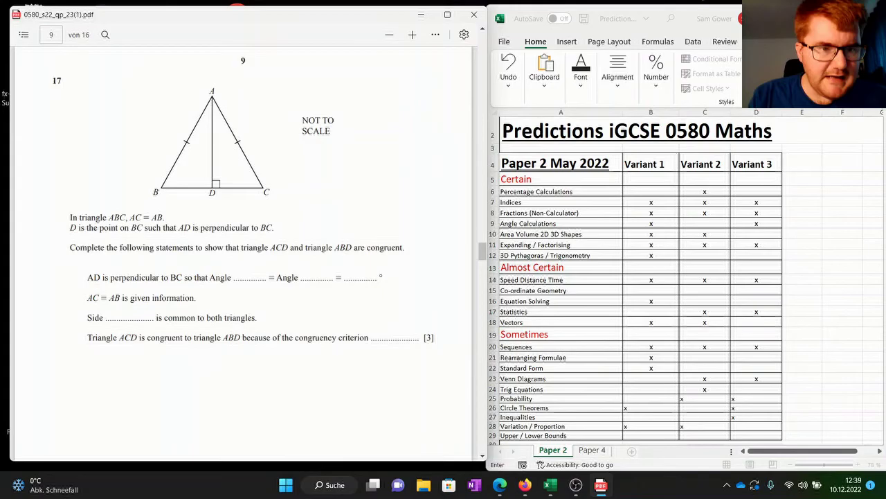
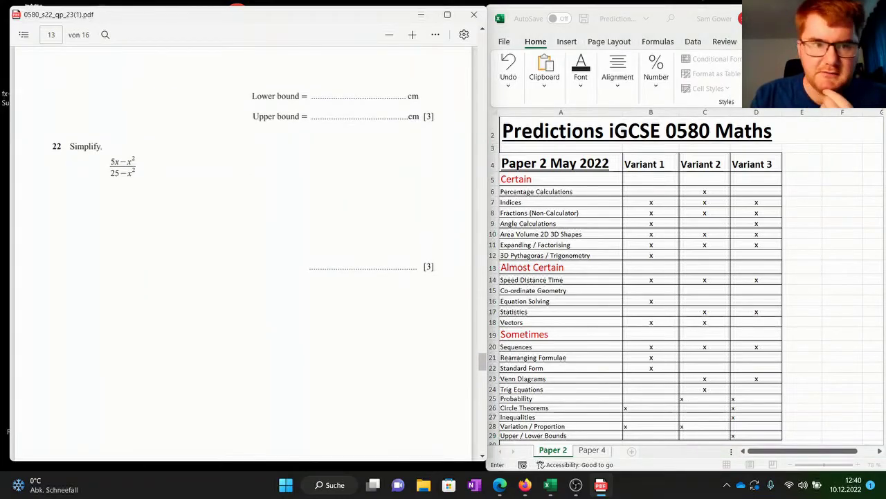
Step: Check question 23 on solving a sine equation and enter x under Variant 3 for Trig Equations
scroll(242, 257, down, 5)
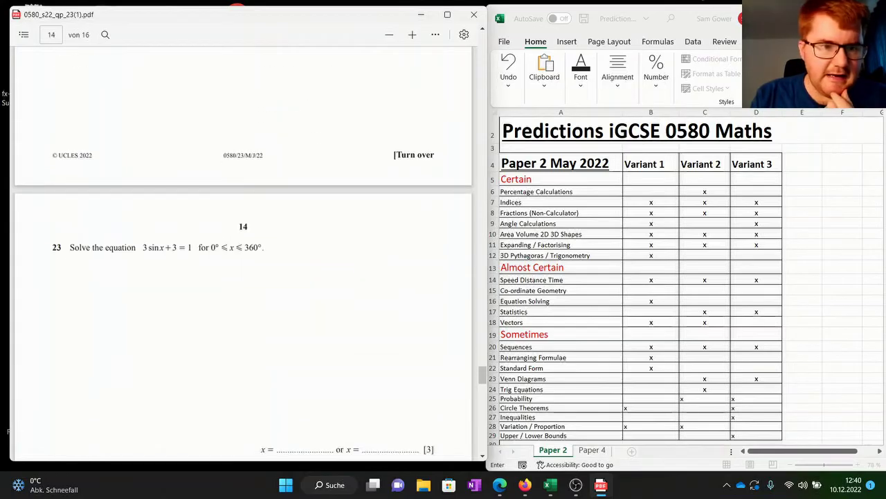
scroll(242, 257, down, 3)
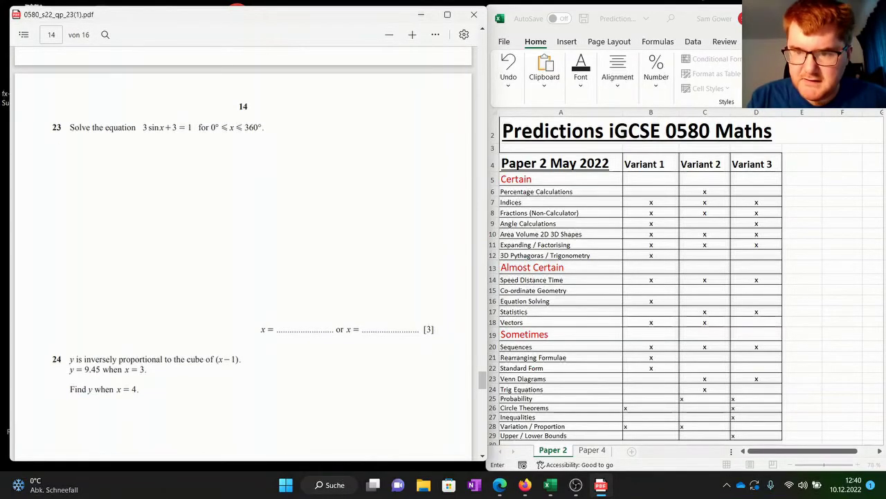
click(756, 389)
click(756, 389)
text(x)
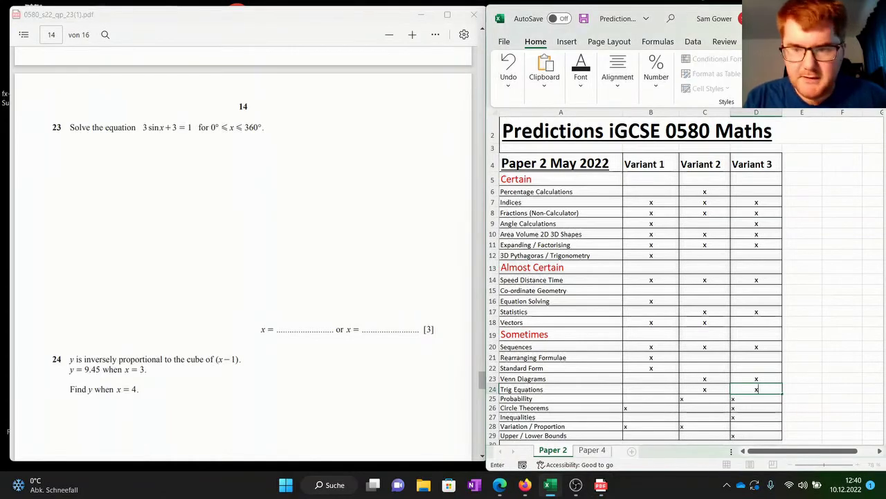
Step: Check question 24 on inverse proportion and enter x under Variant 3 for Variation / Proportion
click(374, 325)
scroll(374, 325, down, 5)
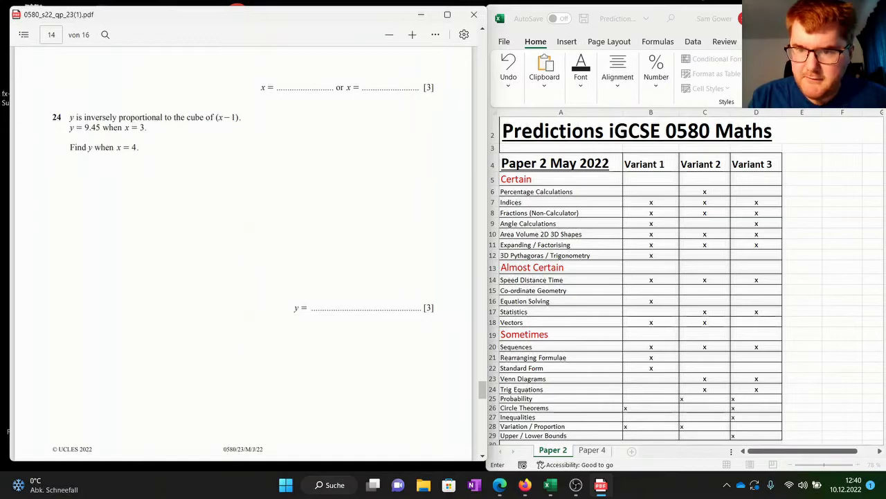
click(757, 426)
text(x)
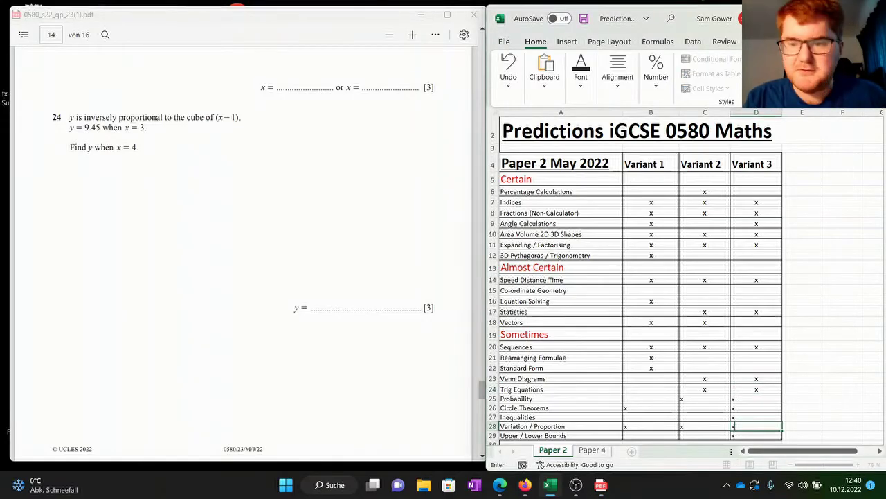
Step: Read question 25 on powers of m and check the remaining pages of the 0580/23 paper
click(374, 326)
scroll(374, 326, down, 5)
scroll(243, 252, down, 3)
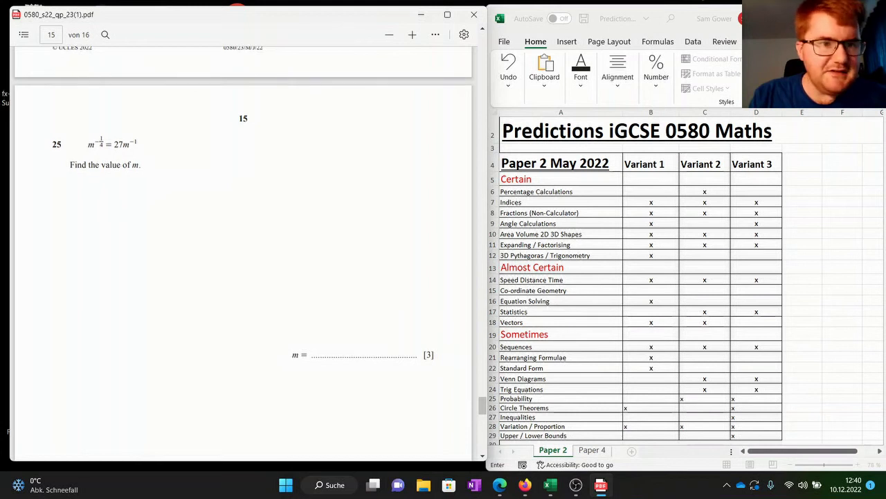
scroll(243, 253, down, 10)
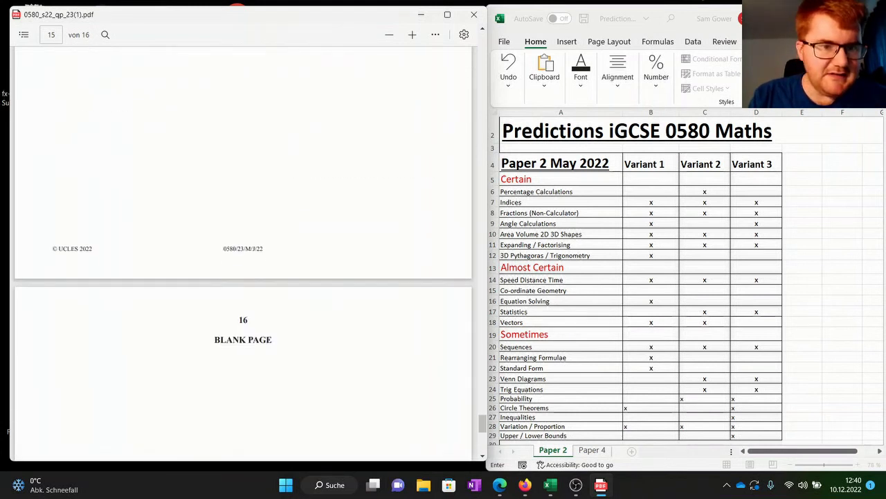
Step: Review the percentage summary rows below the Paper 2 predictions table for all three variants
click(801, 347)
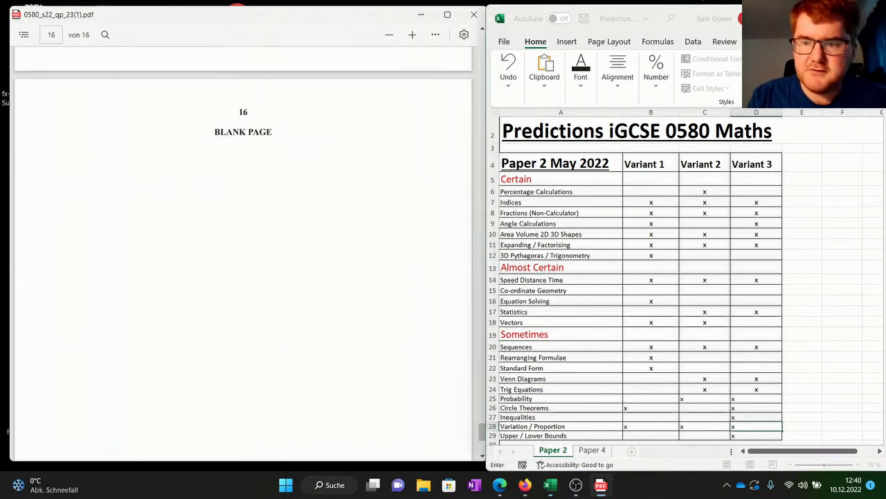
click(802, 347)
scroll(802, 347, down, 2)
scroll(685, 277, up, 2)
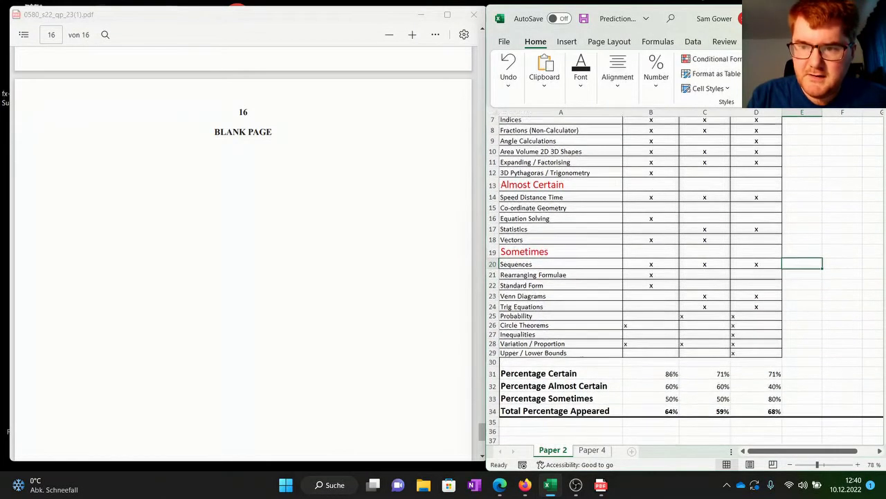
scroll(685, 277, down, 1)
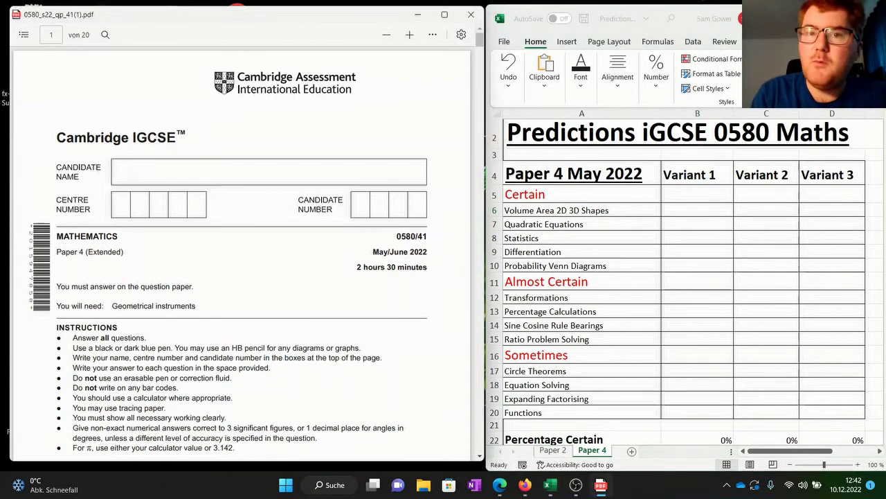
Step: Check question 1 of the 0580/41 paper and enter x under Variant 1 for Statistics in the Paper 4 table
scroll(242, 249, down, 10)
scroll(243, 249, down, 5)
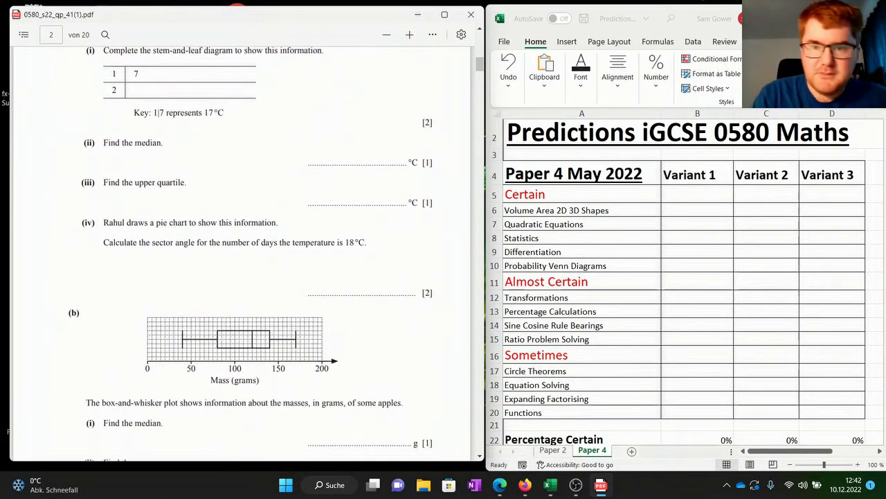
click(698, 210)
key(Down)
key(Down)
text(x)
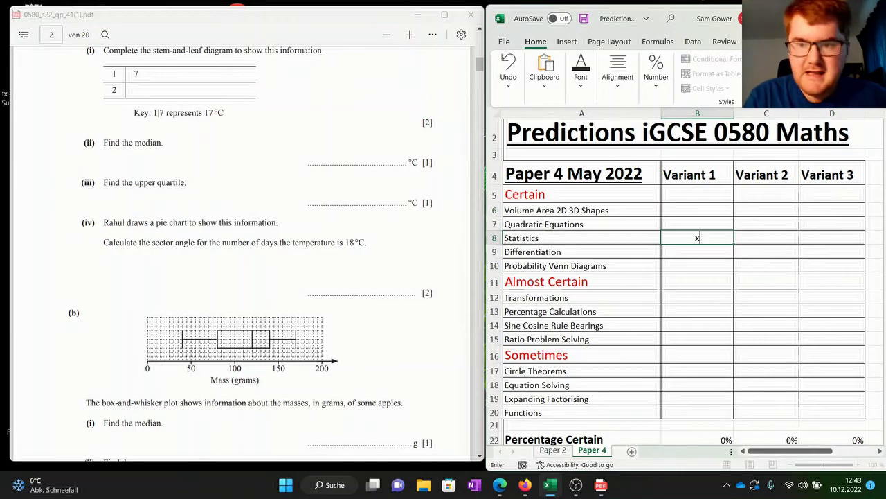
Step: Check the rest of question 1 and question 2 of the 0580/41 paper and enter x under Variant 1 for Percentage Calculations
click(374, 225)
scroll(374, 225, down, 4)
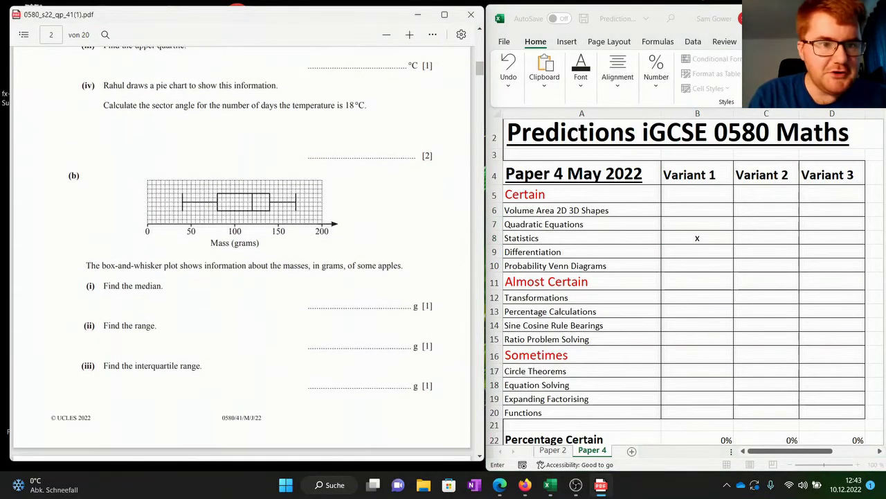
scroll(241, 249, down, 3)
scroll(241, 249, down, 8)
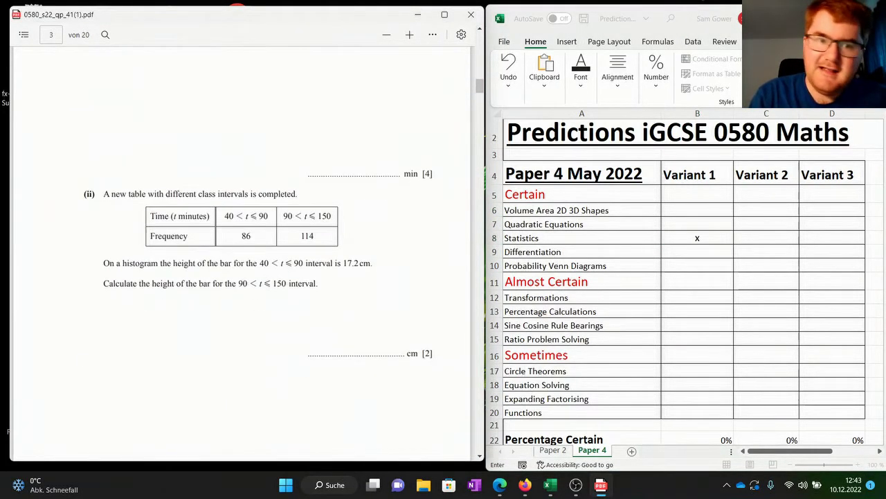
scroll(241, 249, down, 2)
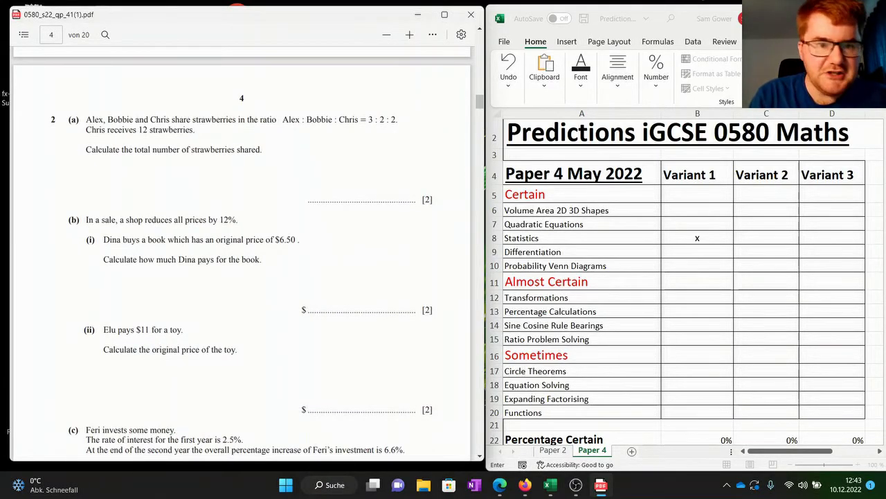
scroll(241, 249, down, 1)
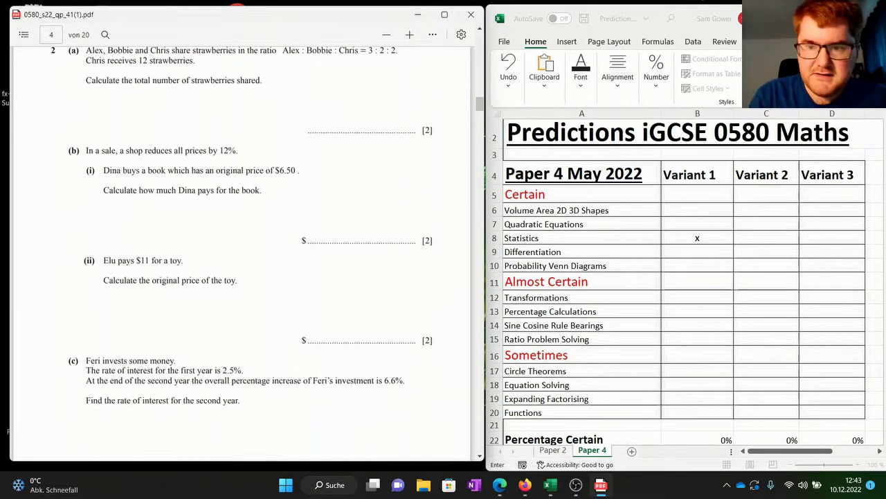
key(alt+Tab)
key(Down)
key(Down)
key(Down)
key(Down)
key(Down)
text(x)
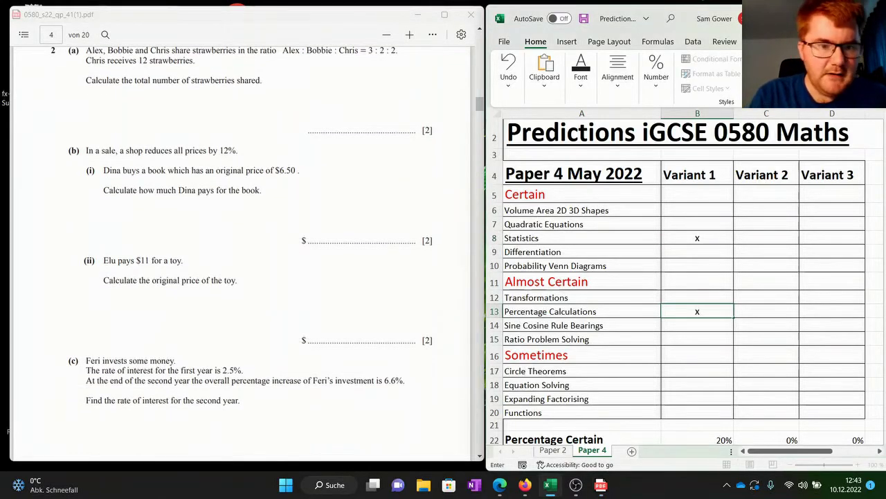
Step: Check question 3 of the 0580/41 paper and enter x under Variant 1 for Equation Solving
key(alt+Tab)
scroll(241, 249, down, 7)
scroll(241, 253, down, 8)
scroll(241, 253, down, 3)
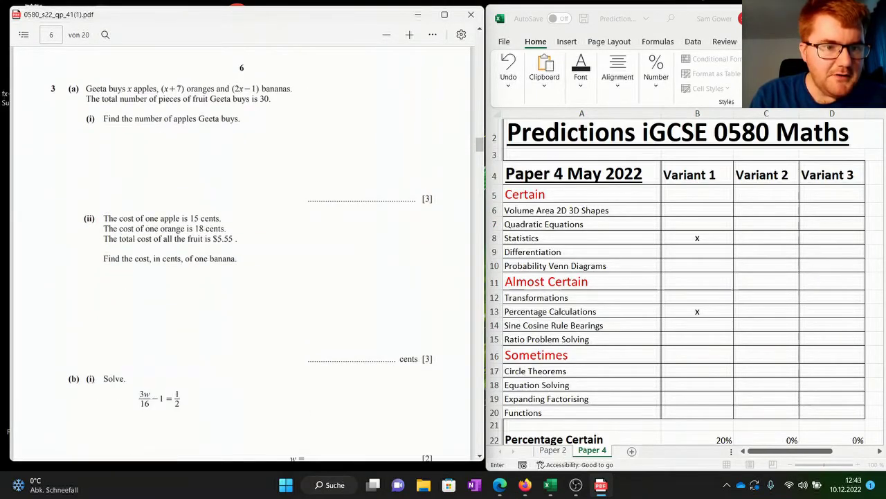
scroll(241, 253, down, 1)
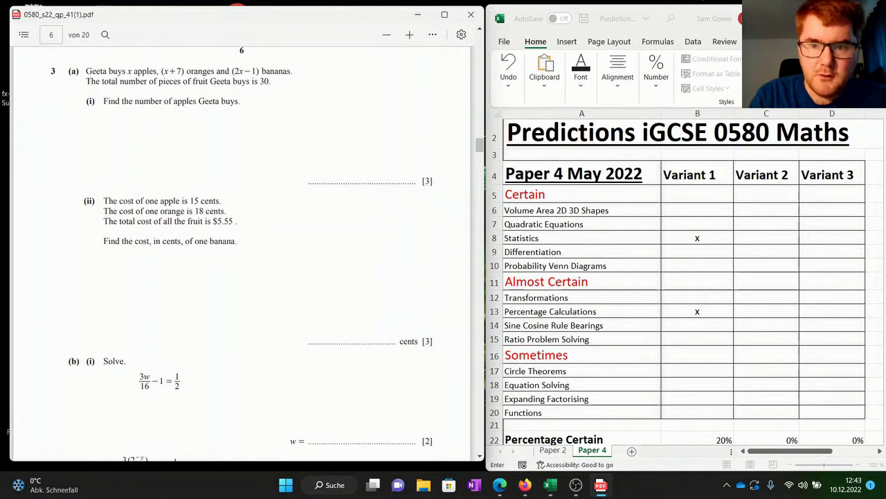
click(697, 385)
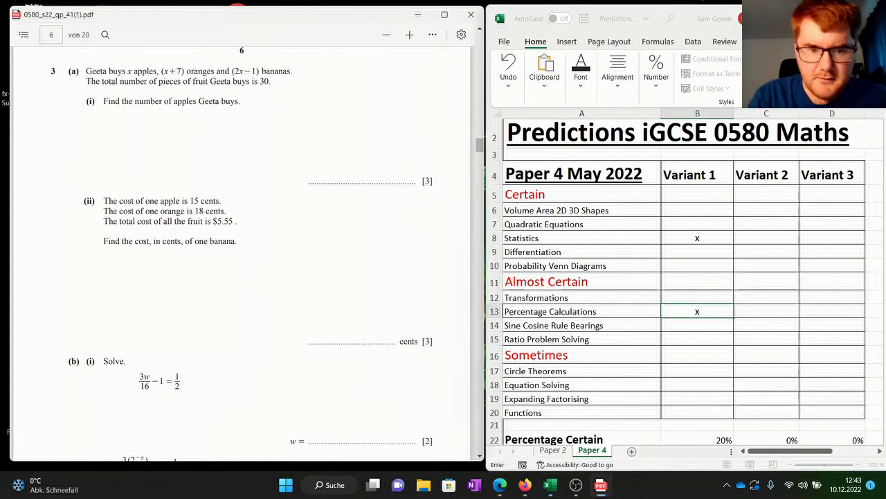
click(697, 385)
text(x)
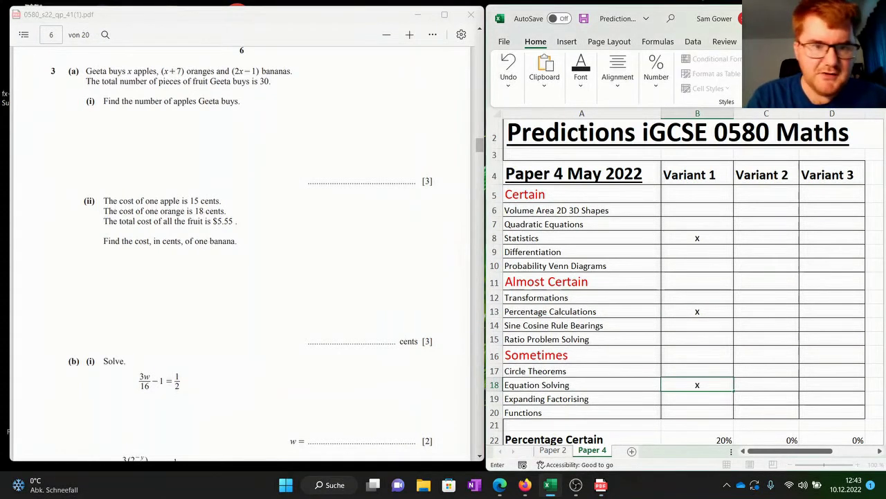
Step: Review the remaining parts of question 3 of the 0580/41 paper, including the simultaneous and trigonometric equations
click(241, 253)
scroll(241, 253, down, 3)
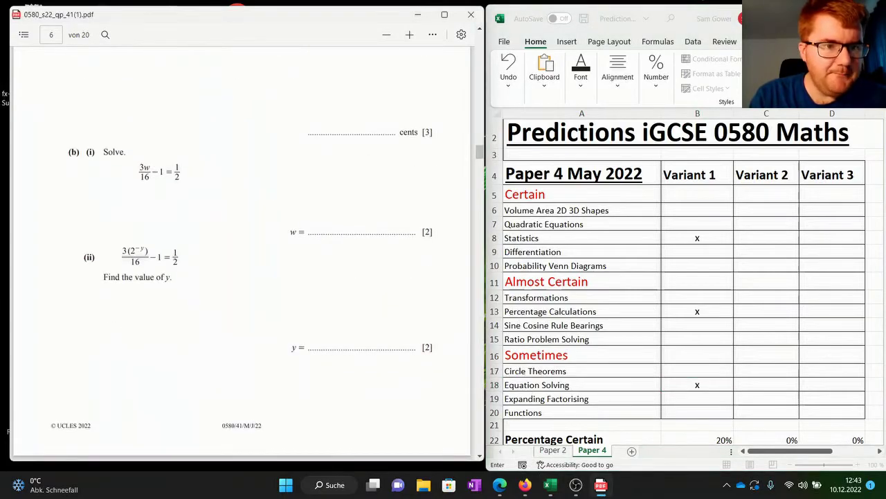
scroll(241, 253, down, 8)
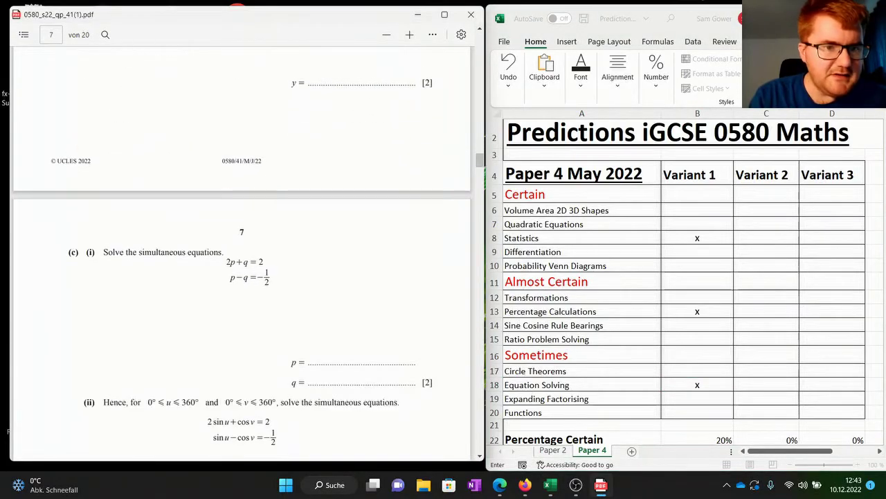
scroll(241, 253, down, 2)
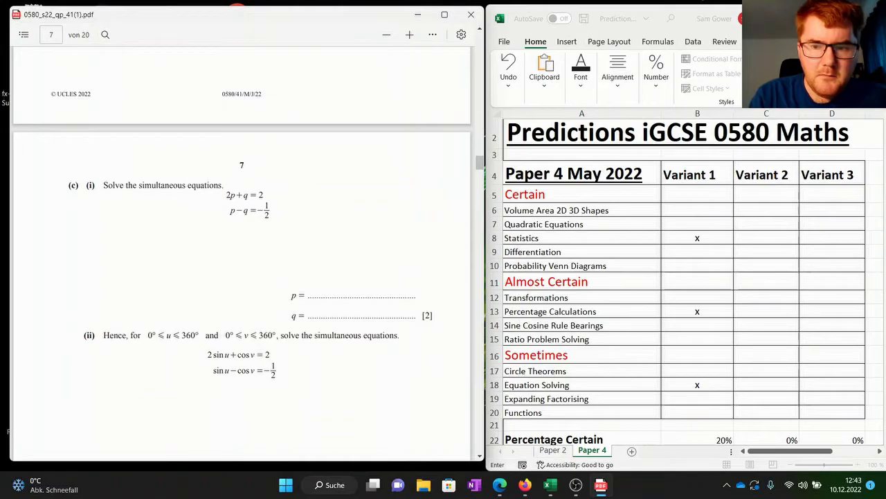
scroll(241, 253, down, 5)
scroll(241, 252, up, 20)
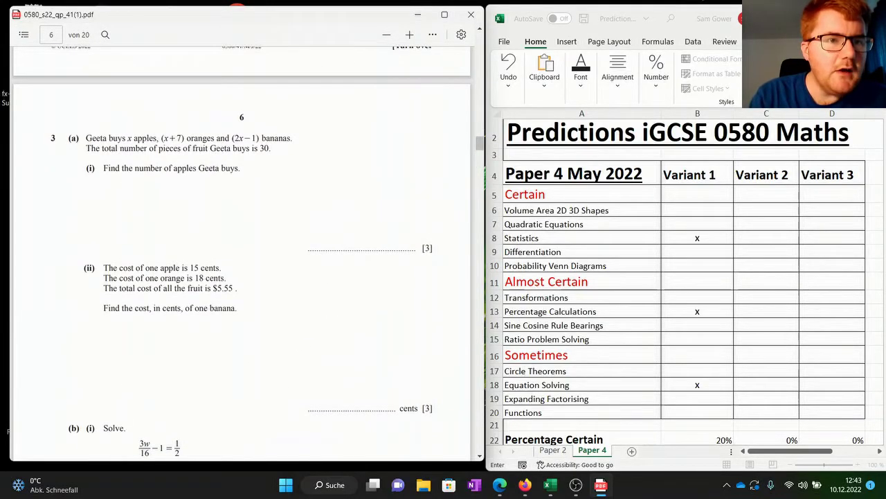
scroll(241, 253, down, 15)
scroll(241, 253, down, 20)
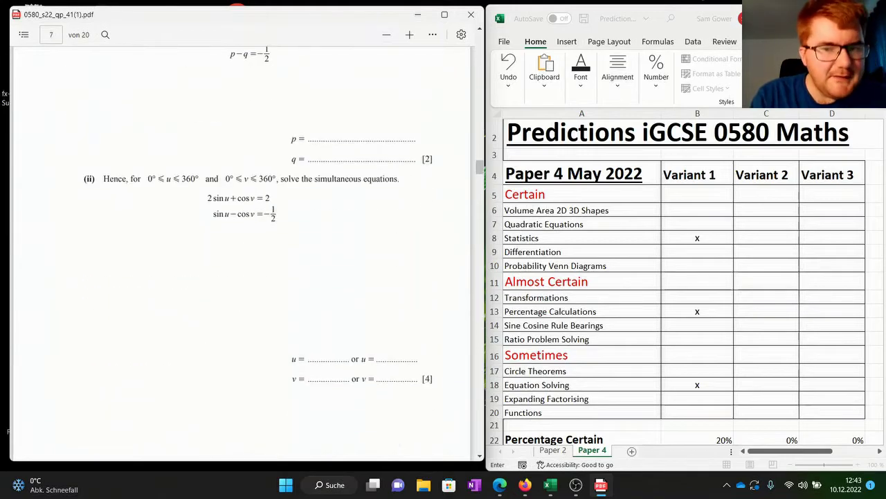
Step: Check question 4 of the 0580/41 paper and enter x under Variant 1 for Functions
scroll(241, 253, down, 3)
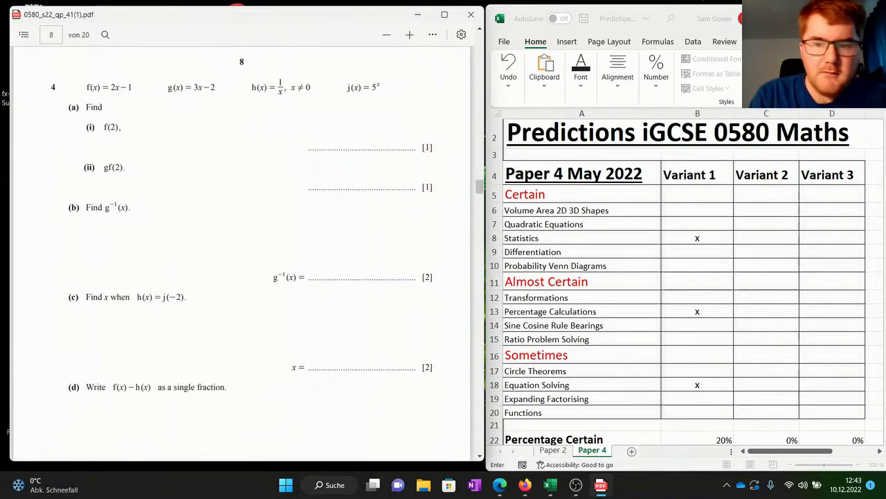
click(698, 412)
text(x)
click(698, 412)
text(x)
Step: Check question 5(a) of the 0580/41 paper and enter x under Variant 1 for Volume Area 2D 3D Shapes
click(242, 253)
scroll(242, 253, down, 20)
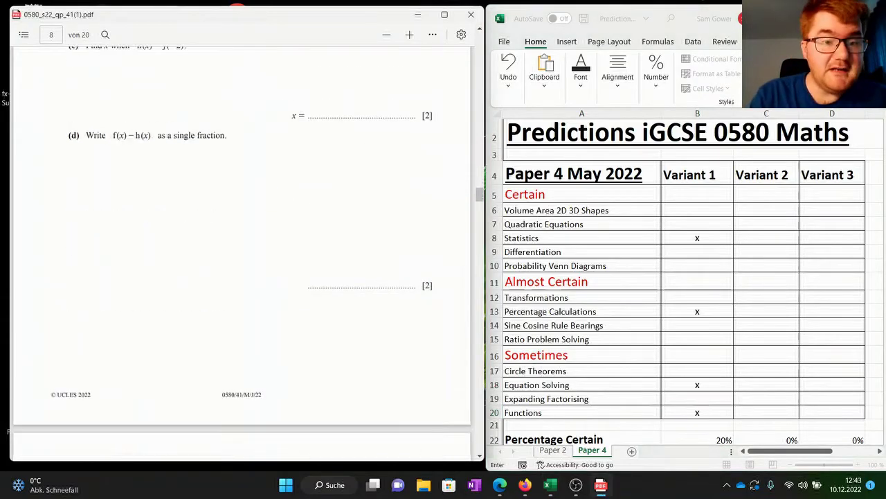
scroll(242, 253, down, 15)
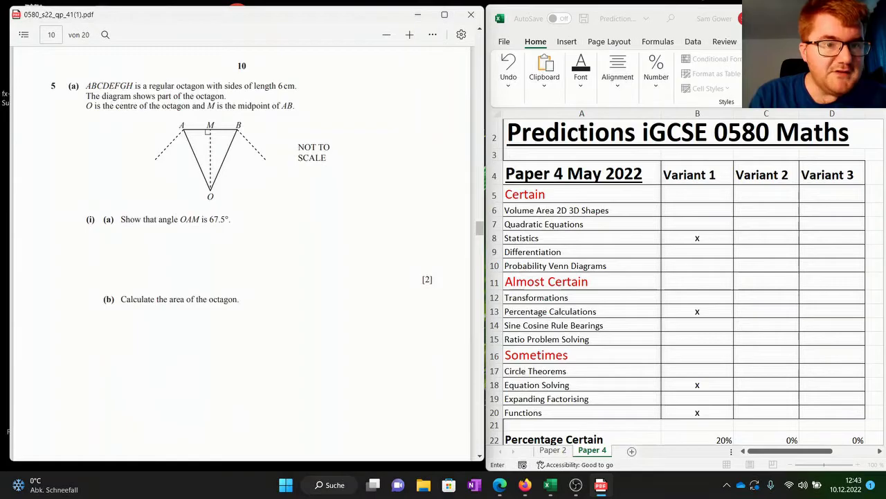
scroll(242, 254, down, 4)
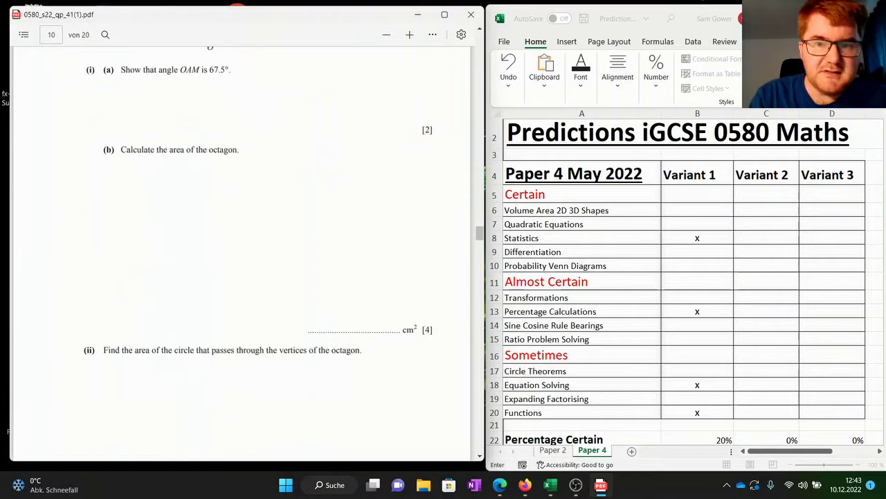
click(698, 210)
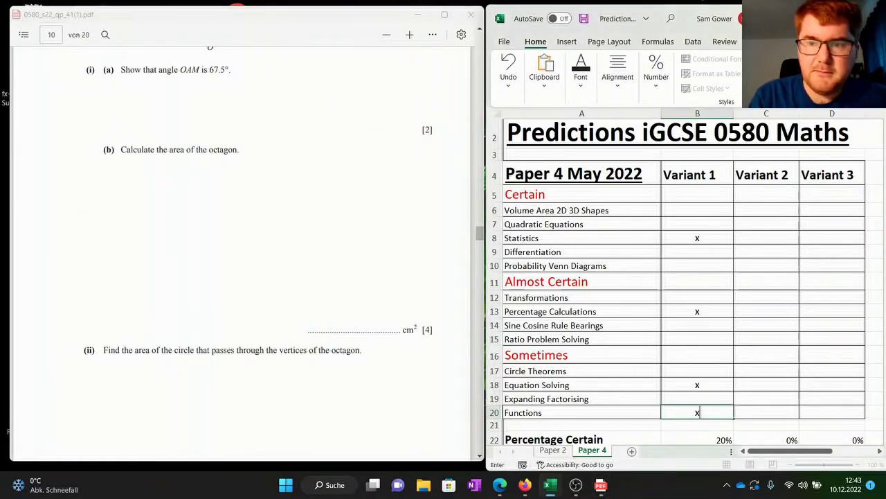
text(x)
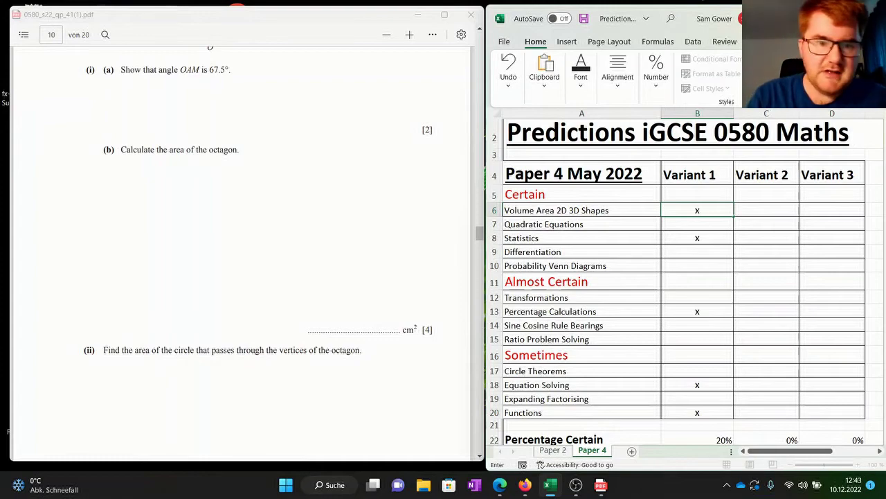
Step: Review the water container parts of question 5 and the graph at the start of question 6 in the 0580/41 paper
click(361, 278)
scroll(360, 277, down, 6)
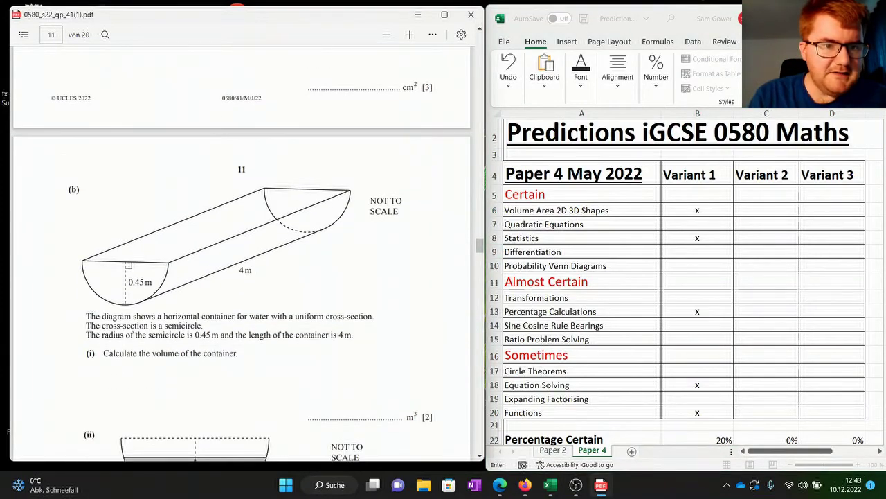
scroll(241, 254, down, 15)
scroll(241, 254, down, 4)
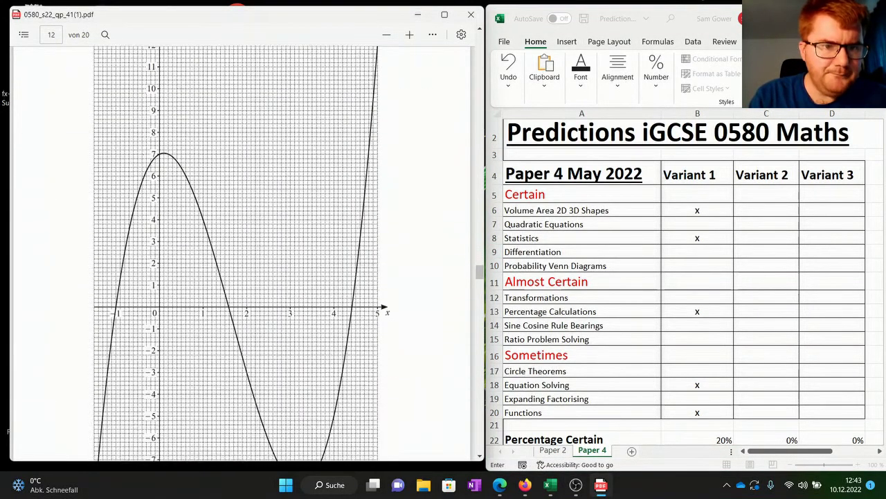
scroll(242, 253, up, 3)
scroll(242, 253, down, 1)
scroll(242, 254, down, 15)
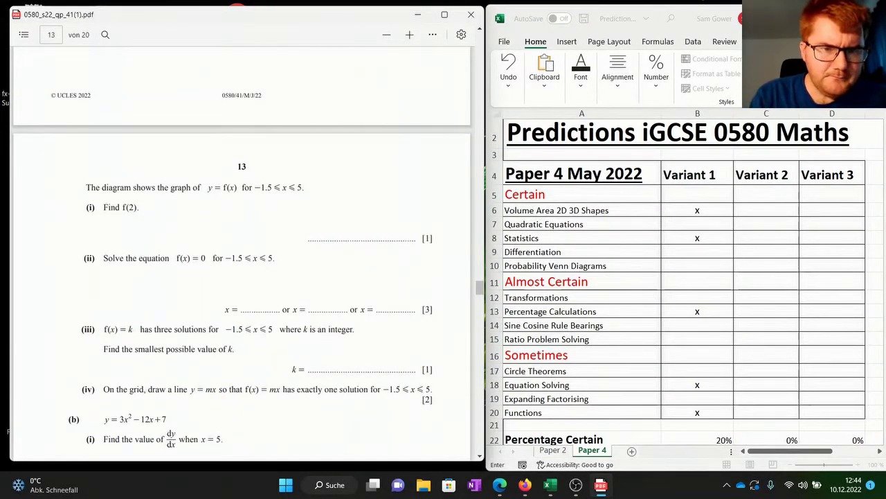
Step: Check parts (b) and (c) of question 6 in the 0580/41 paper and enter x under Variant 1 for Differentiation
scroll(241, 261, down, 1)
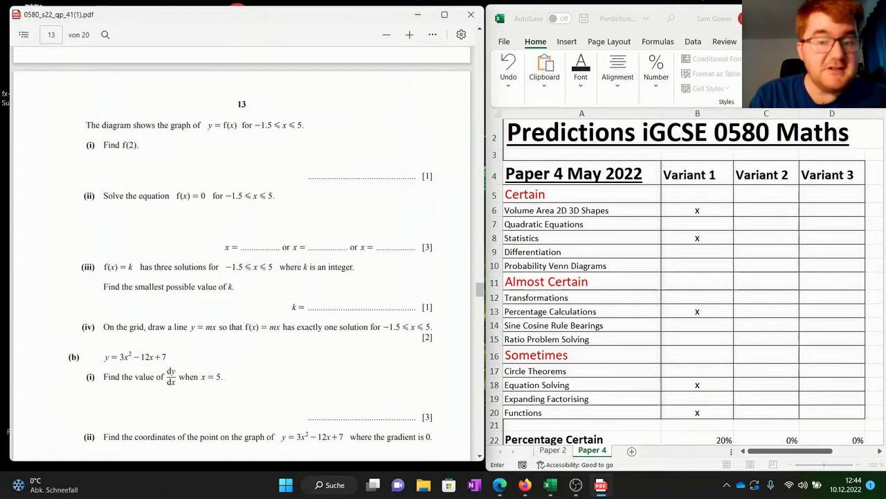
scroll(241, 261, down, 3)
scroll(242, 250, down, 3)
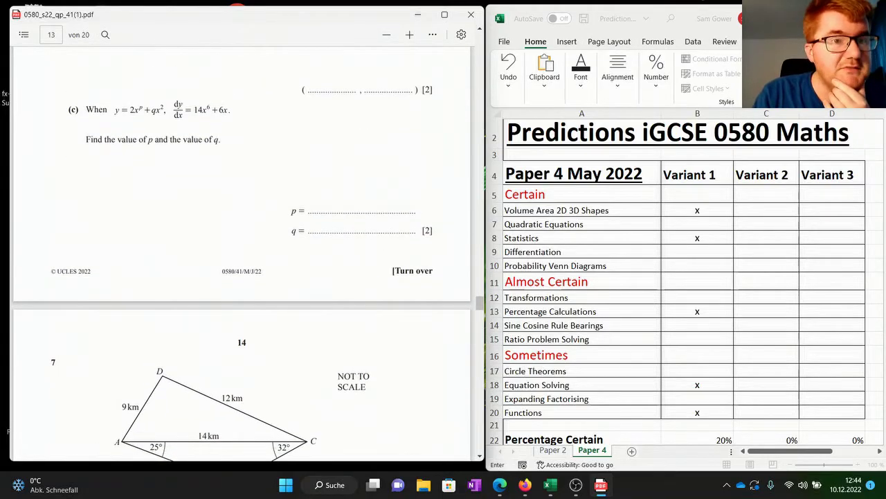
scroll(241, 249, up, 2)
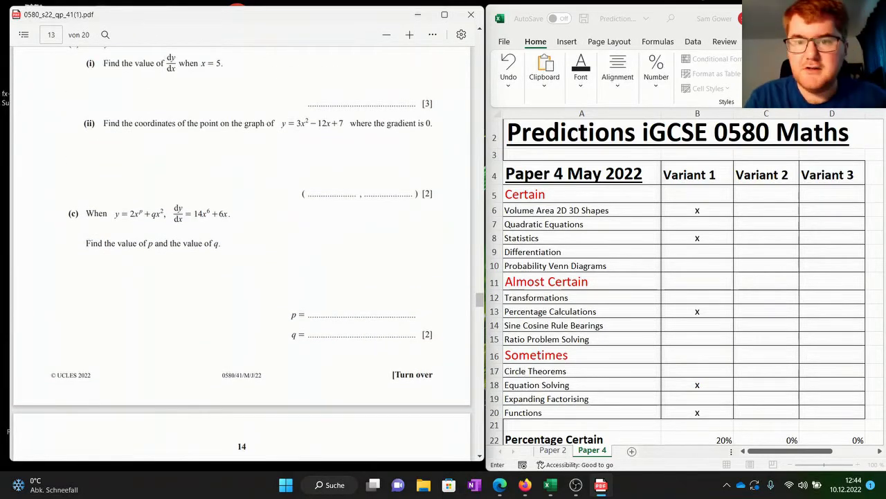
click(698, 252)
click(697, 252)
text(x)
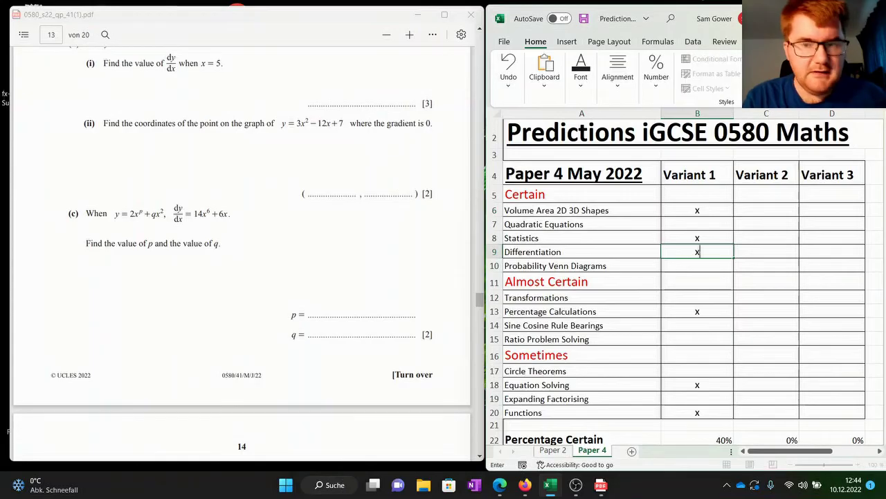
Step: Check question 7 of the 0580/41 paper and enter x under Variant 1 for Sine Cosine Rule Bearings
click(242, 250)
scroll(242, 250, up, 1)
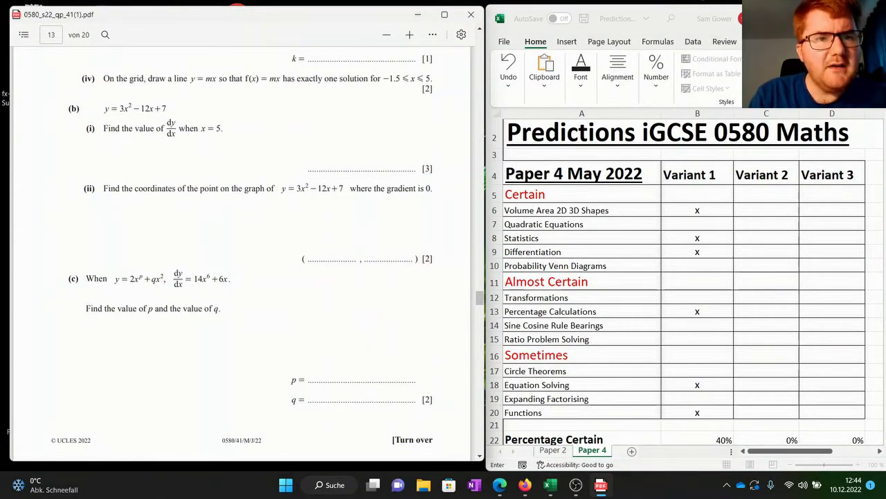
scroll(242, 249, down, 7)
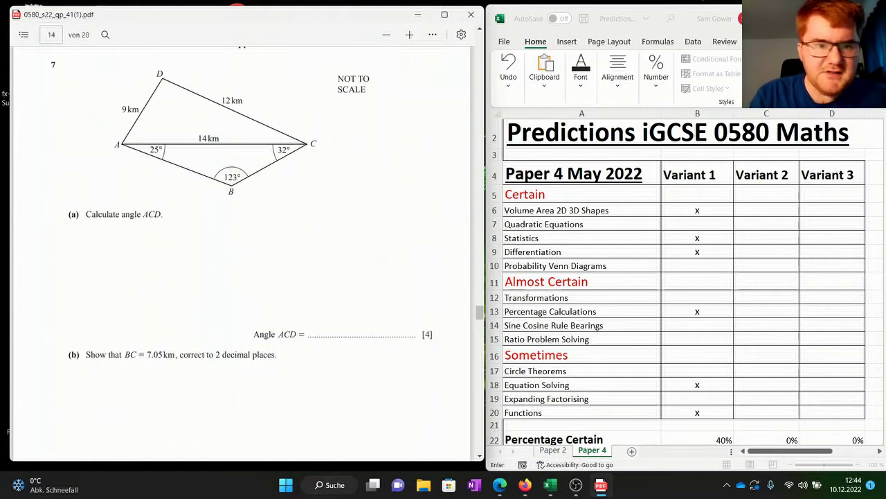
click(697, 326)
click(698, 325)
text(x)
Step: Check questions 8 and 9(a) of the 0580/41 paper and enter x under Variant 1 for Quadratic Equations and Probability Venn Diagrams
key(alt+Tab)
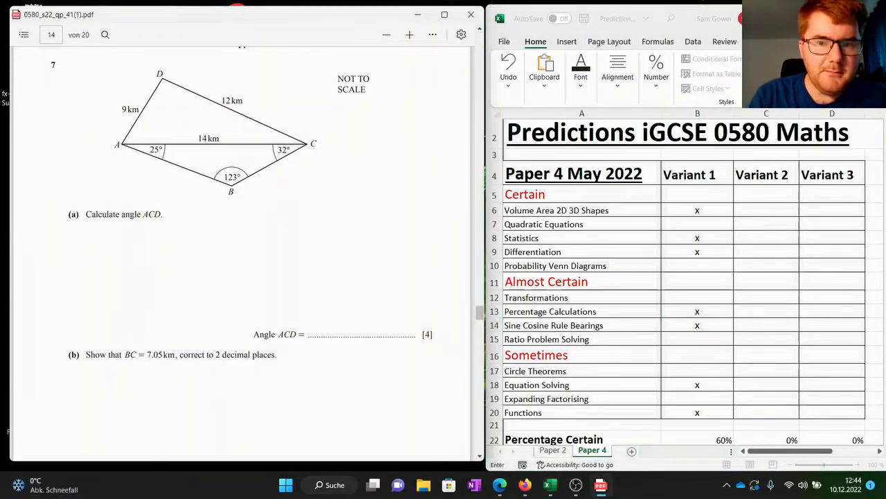
scroll(242, 249, down, 10)
scroll(242, 254, down, 6)
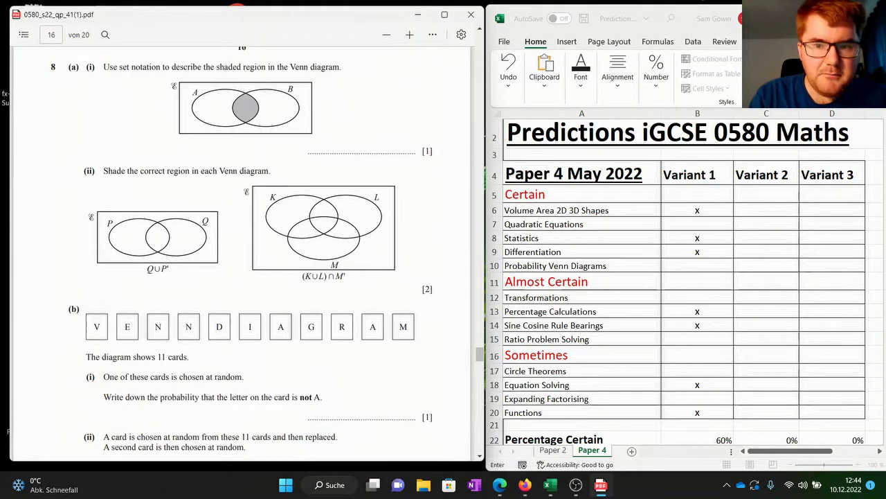
scroll(242, 249, down, 10)
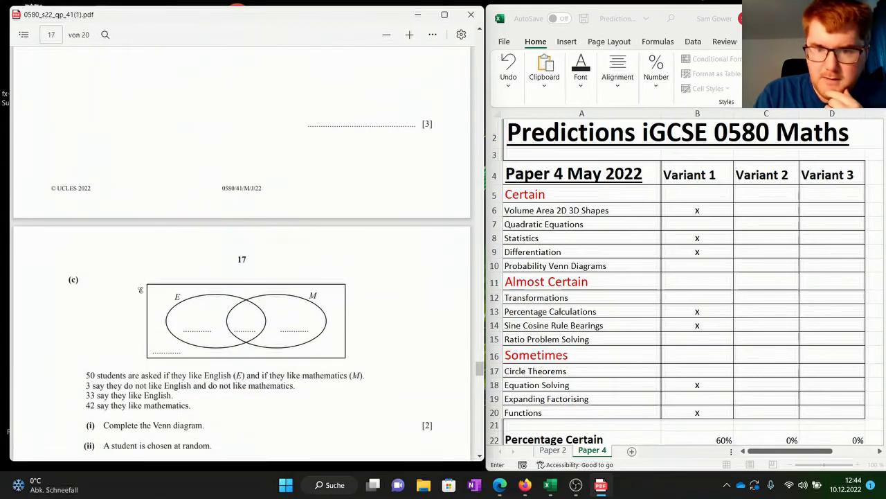
scroll(242, 249, down, 3)
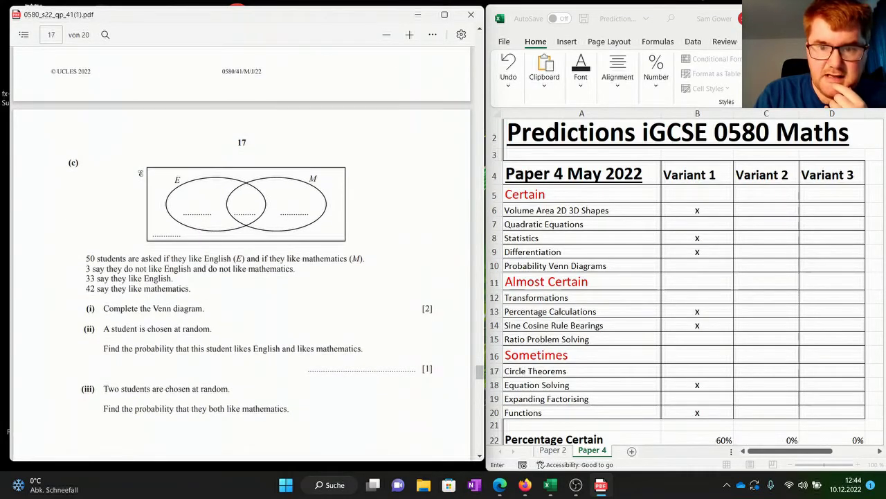
scroll(241, 264, down, 15)
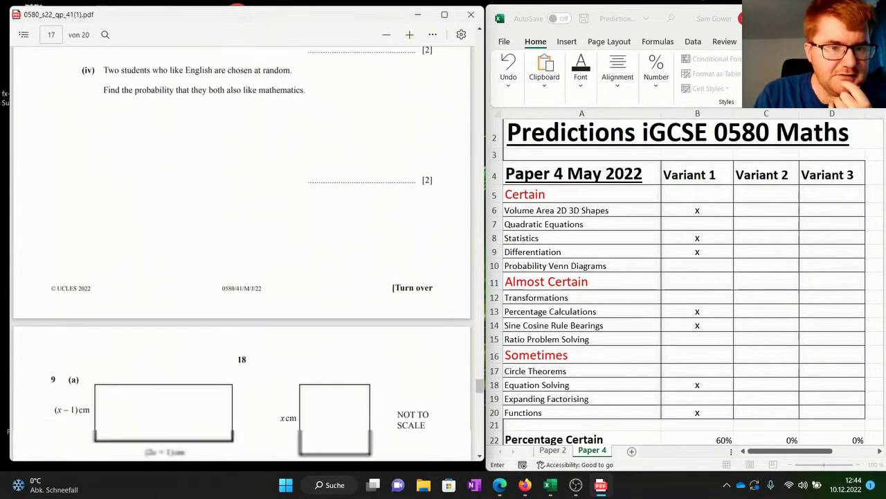
scroll(241, 249, down, 3)
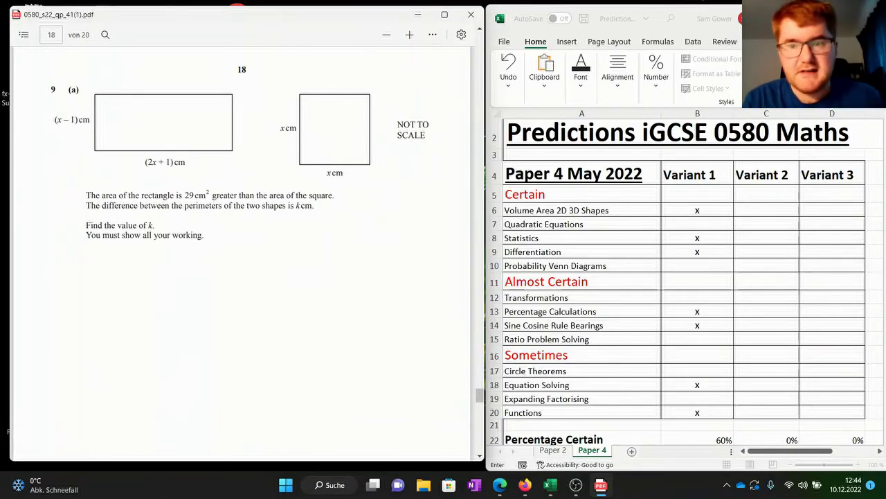
click(697, 325)
click(697, 224)
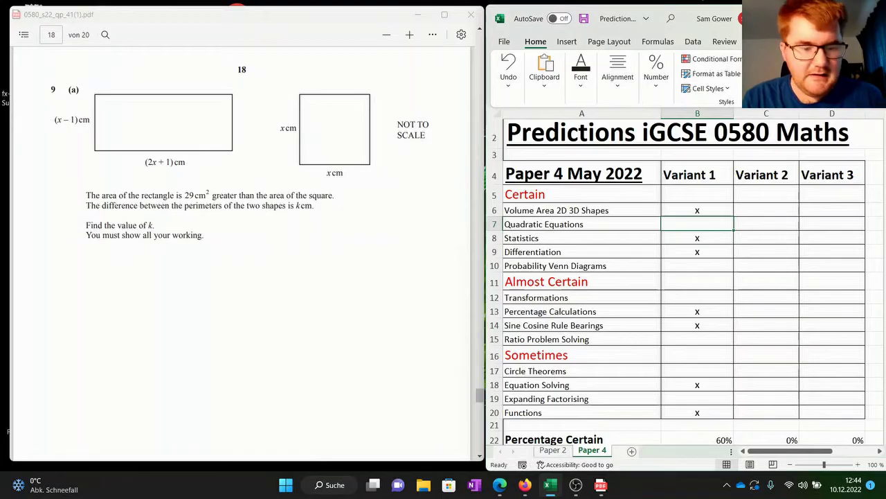
text(x)
click(697, 266)
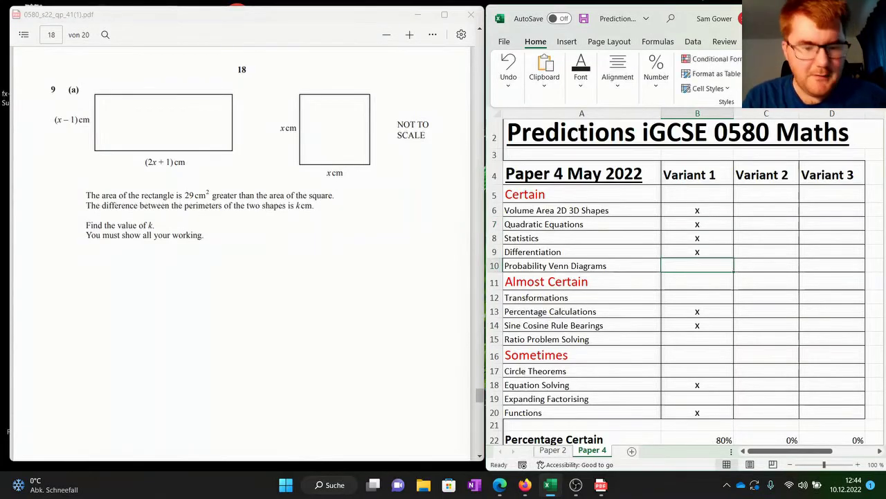
text(x)
Step: Review question 9(b) and the remaining pages of the 0580/41 paper through to its end
click(277, 277)
scroll(277, 277, down, 7)
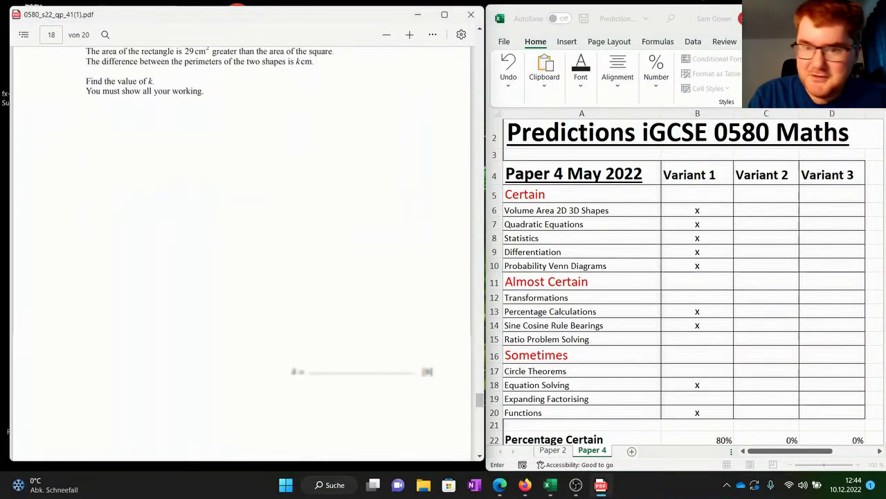
scroll(242, 249, down, 4)
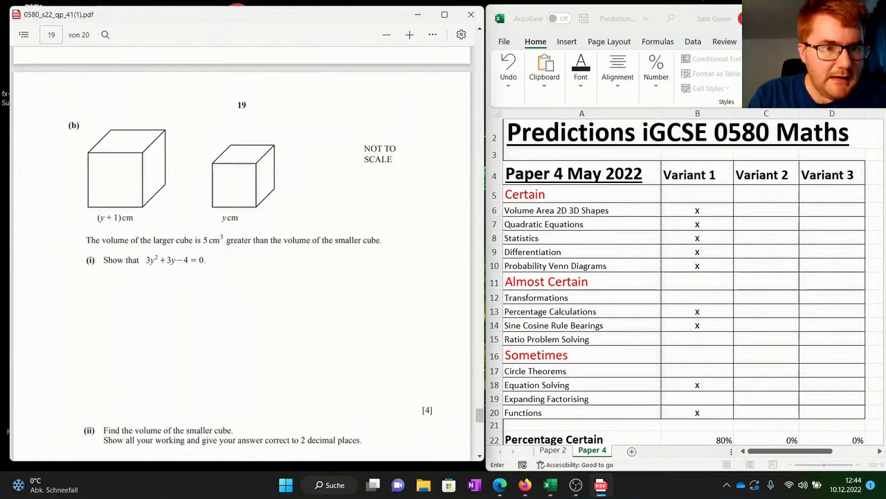
scroll(242, 250, down, 12)
scroll(242, 249, down, 12)
scroll(242, 249, up, 1)
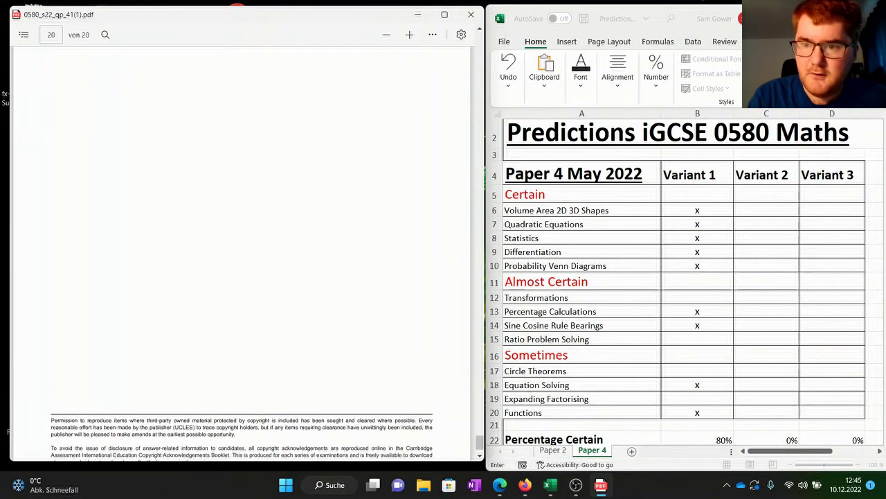
Step: Review the percentage summary rows below the Paper 4 predictions table for Variant 1
click(698, 266)
scroll(697, 277, down, 1)
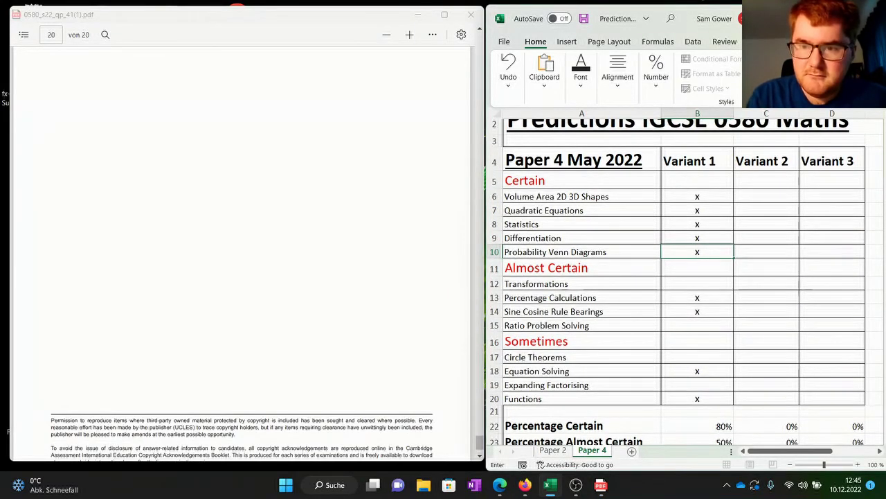
text(x)
click(698, 426)
click(766, 340)
click(766, 283)
scroll(766, 283, down, 1)
scroll(693, 277, down, 2)
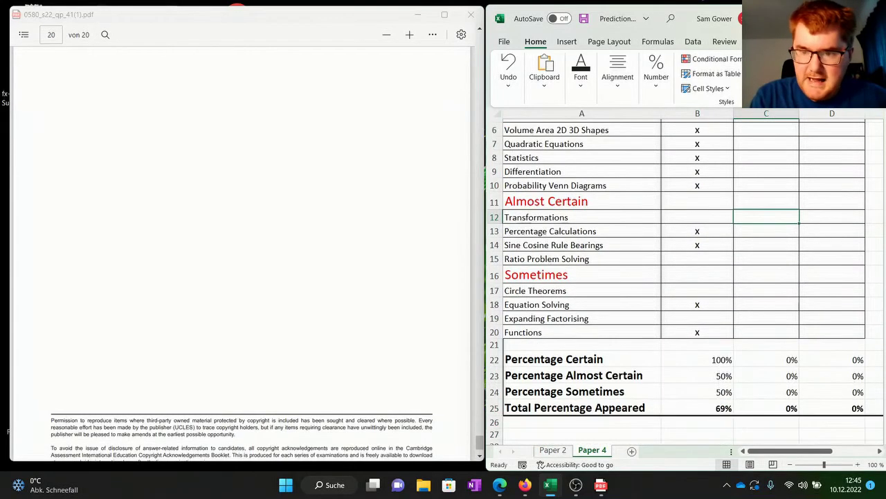
Step: Check questions 1(a) and 1(b) of the 0580/42 paper and enter x under Variant 2 for Ratio Problem Solving
scroll(686, 277, up, 1)
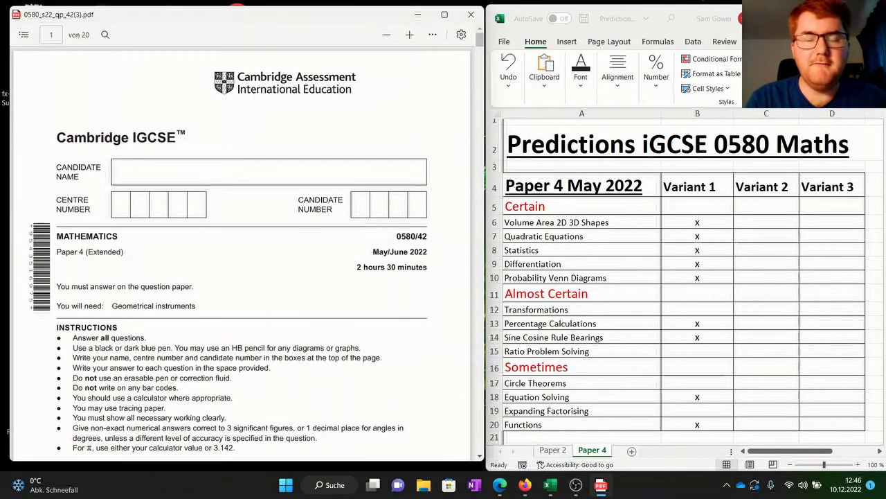
scroll(243, 249, down, 15)
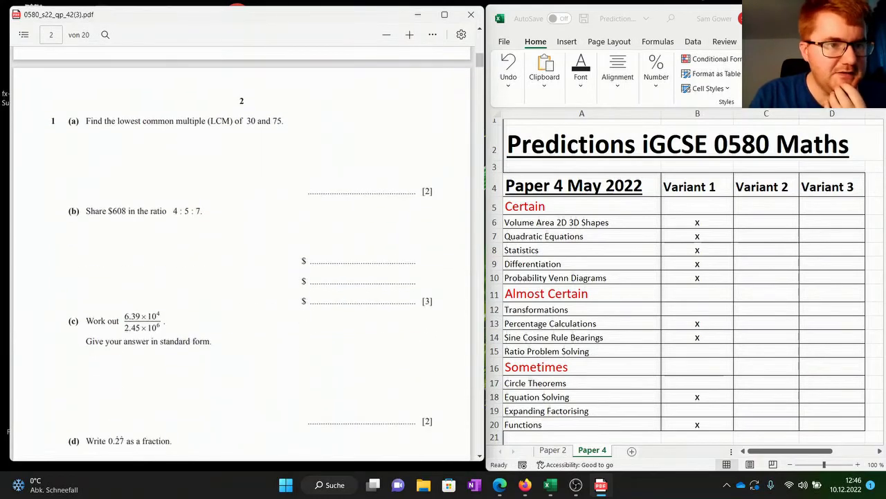
scroll(242, 245, down, 1)
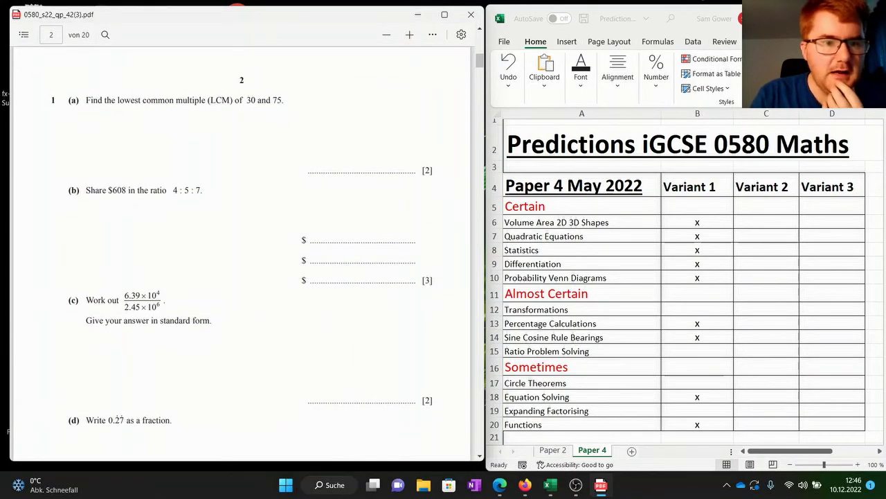
click(767, 351)
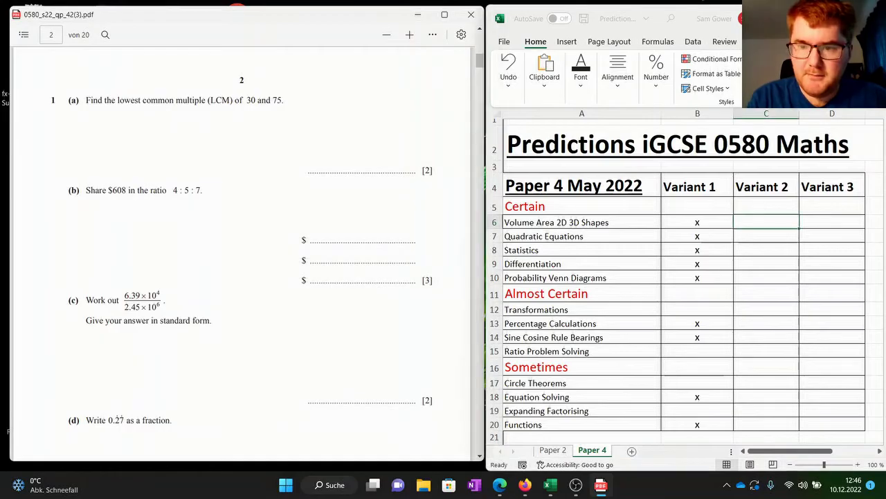
click(767, 351)
text(x)
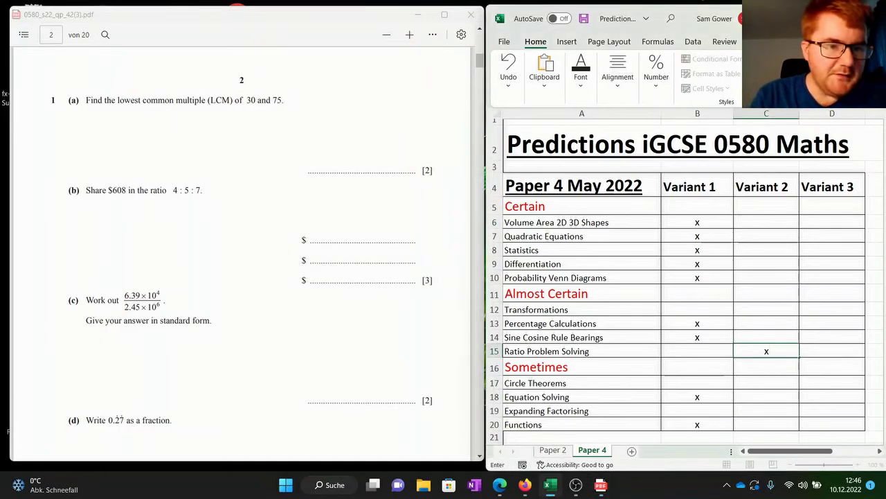
Step: Check the rest of question 1 and question 2 of the 0580/42 paper and enter x under Variant 2 for Circle Theorems
click(242, 252)
scroll(242, 253, down, 5)
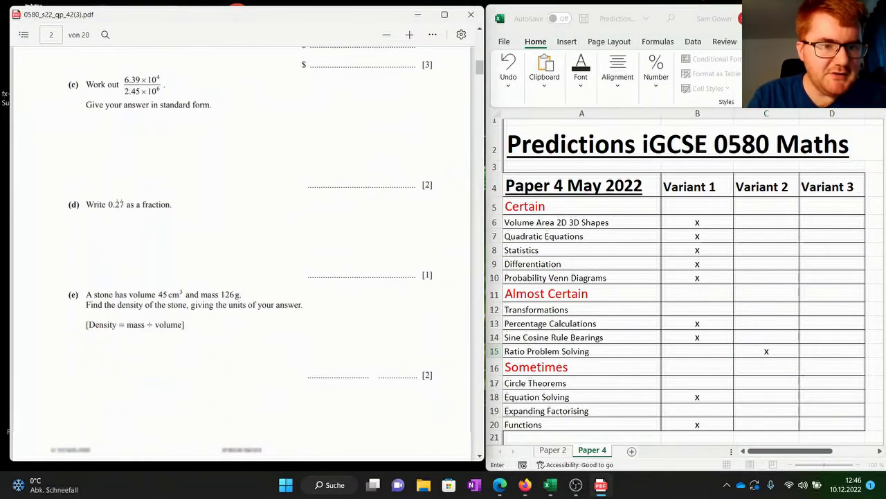
scroll(242, 277, down, 5)
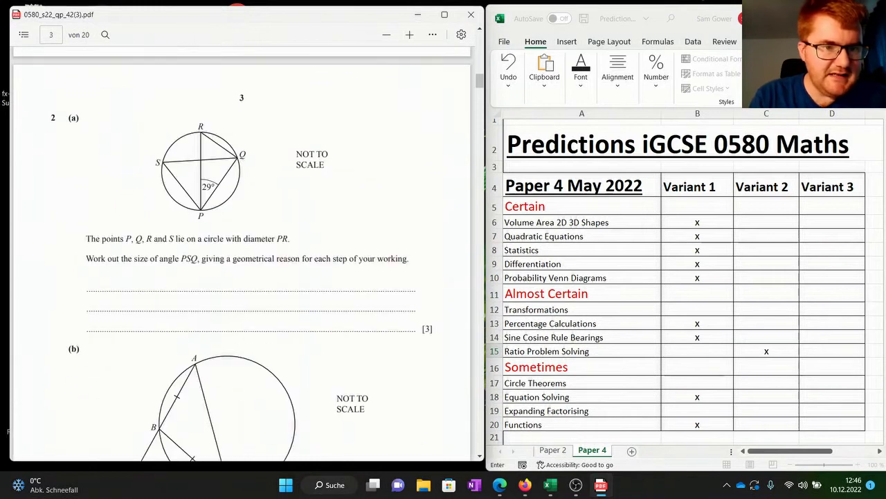
scroll(242, 259, down, 2)
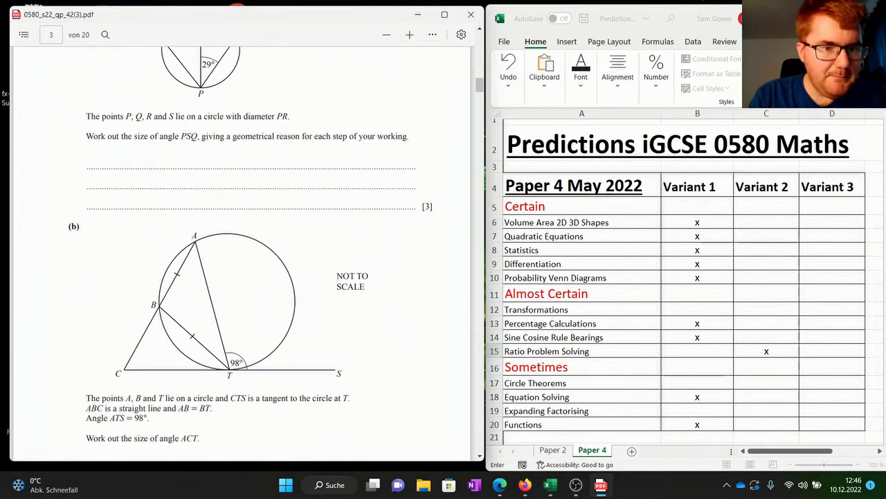
scroll(242, 259, down, 1)
click(766, 383)
click(767, 383)
text(x)
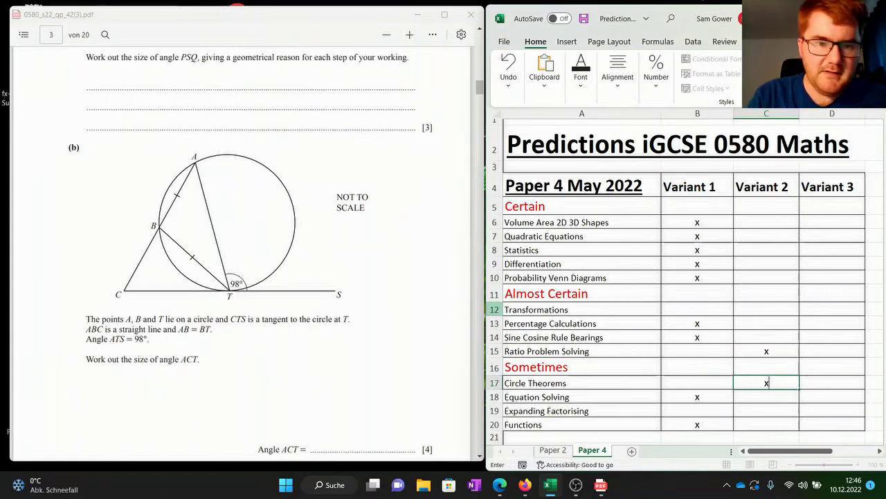
Step: Check questions 3 and 4 of the 0580/42 paper and enter x under Variant 2 for Sine Cosine Rule Bearings
click(401, 284)
scroll(402, 284, down, 5)
scroll(242, 258, down, 1)
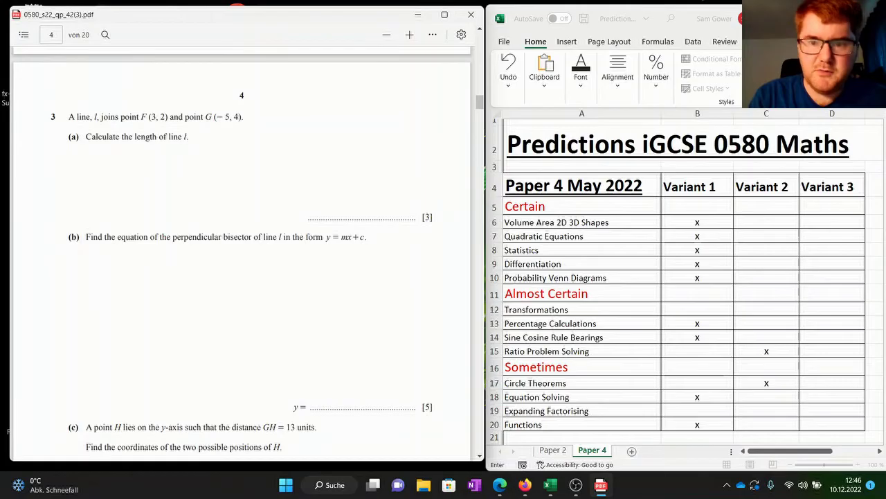
scroll(242, 258, down, 9)
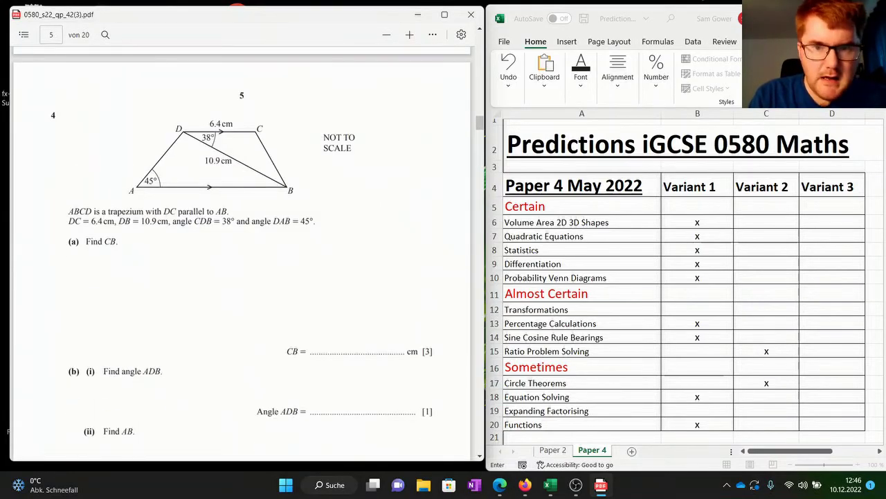
scroll(242, 258, down, 1)
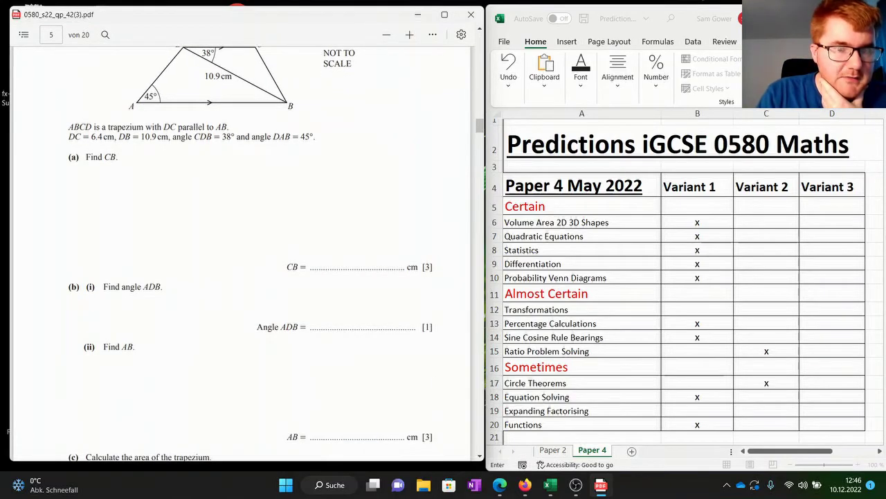
scroll(242, 259, down, 1)
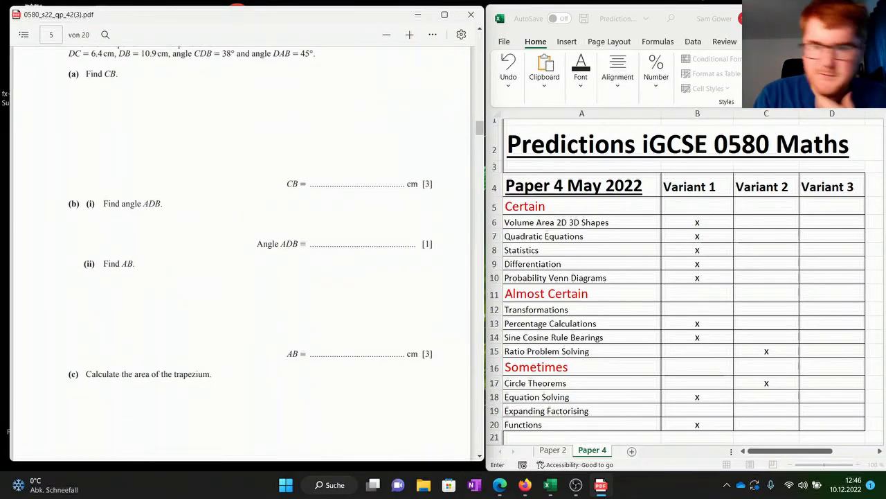
click(767, 337)
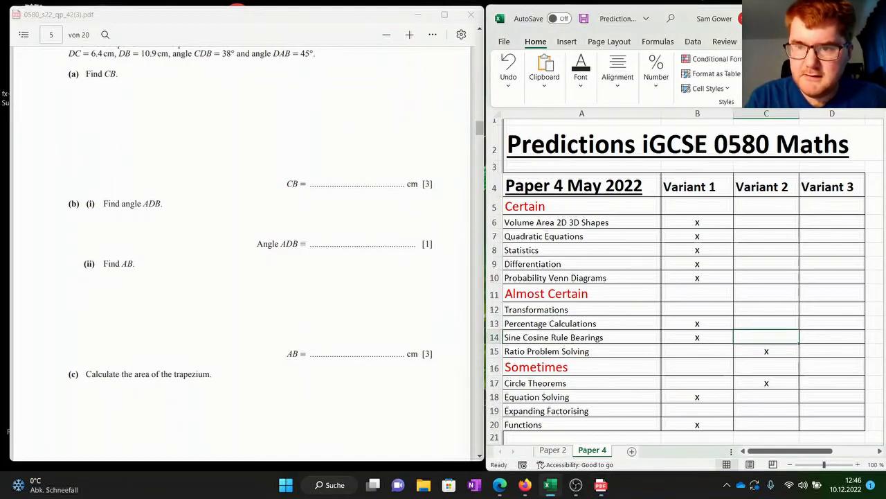
text(x)
Step: Check question 5 of the 0580/42 paper and enter x under Variant 2 for Transformations
click(388, 254)
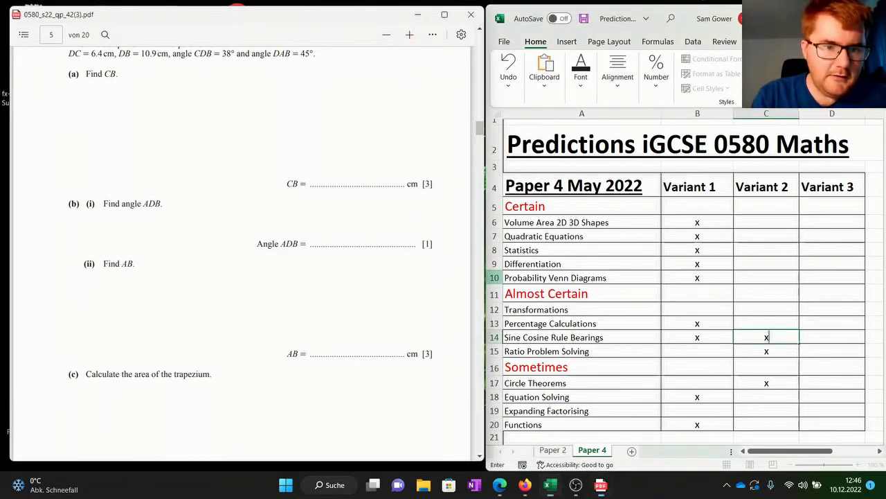
scroll(388, 255, down, 5)
scroll(242, 258, down, 8)
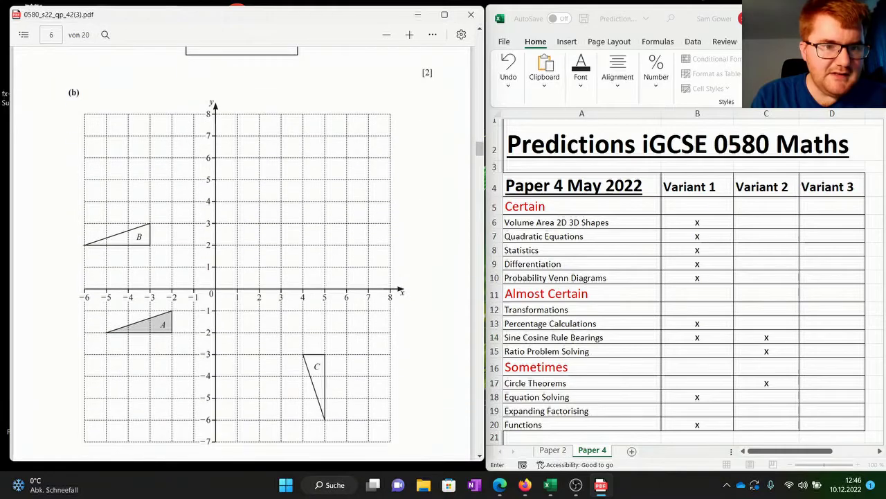
scroll(241, 258, down, 5)
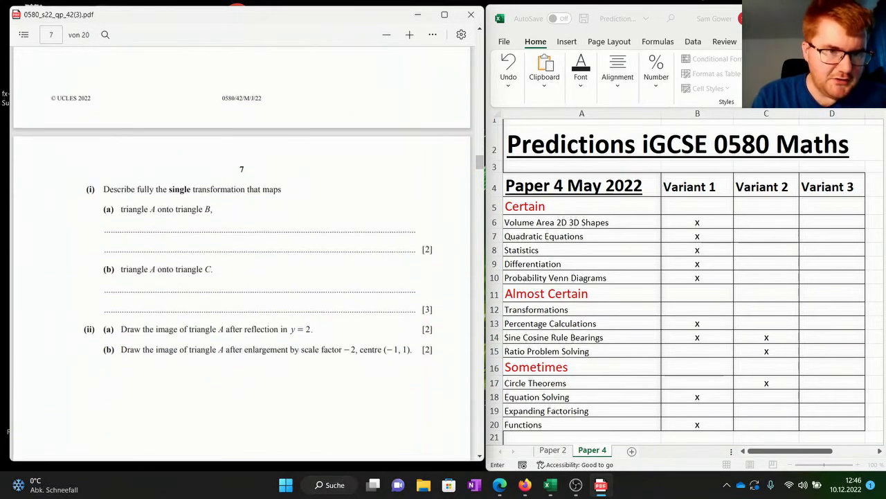
click(767, 309)
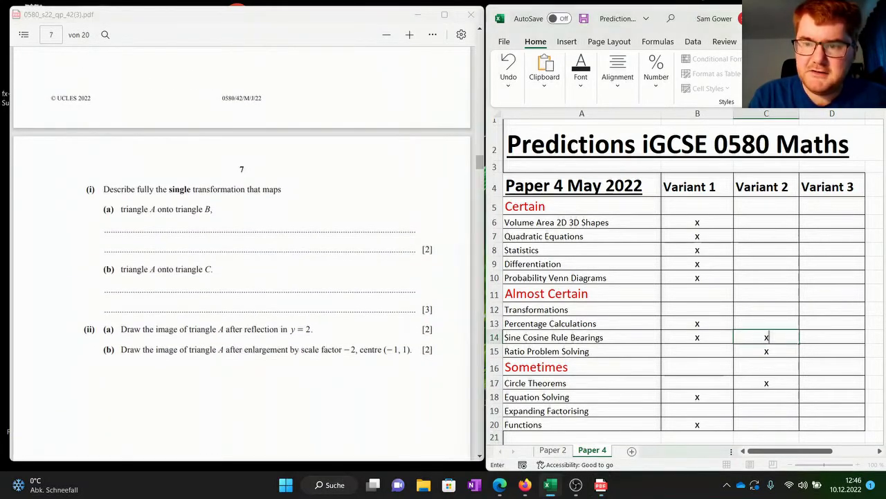
click(766, 309)
text(x)
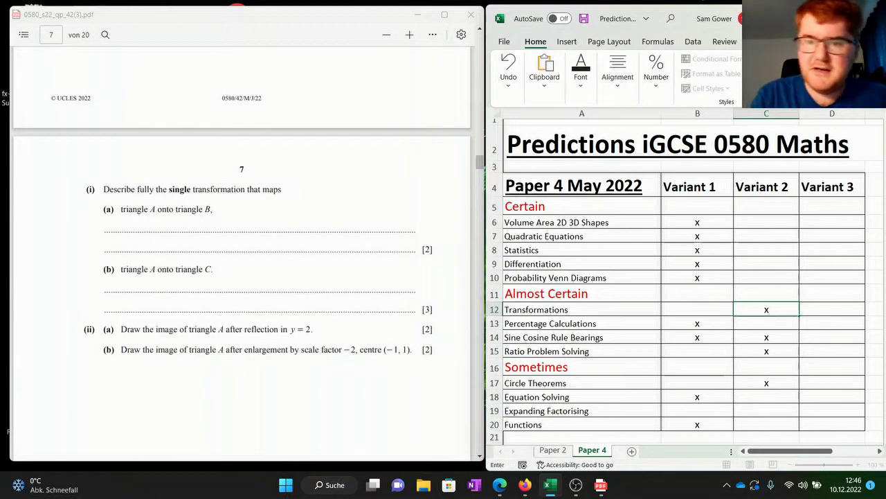
Step: Check questions 6(a) to 6(c) of the 0580/42 paper and enter x under Variant 2 for Percentage Calculations and Probability Venn Diagrams
click(242, 259)
scroll(242, 259, down, 6)
scroll(242, 258, down, 4)
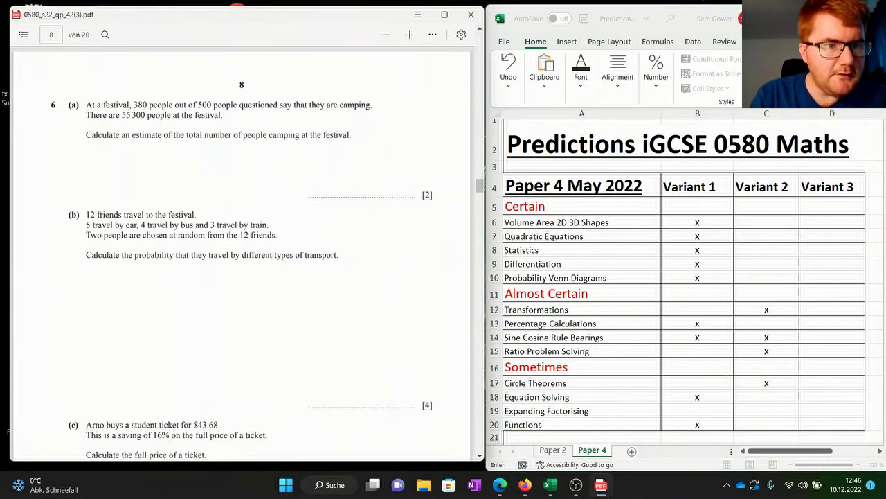
scroll(242, 253, down, 1)
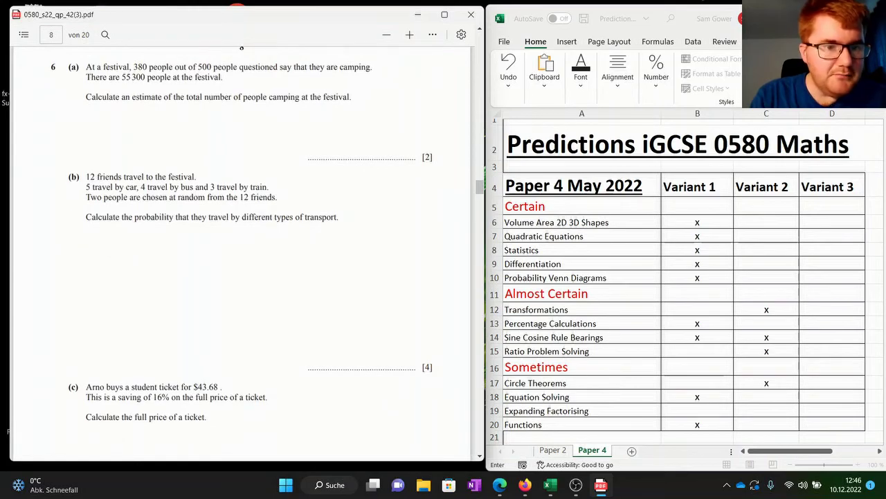
scroll(241, 252, down, 3)
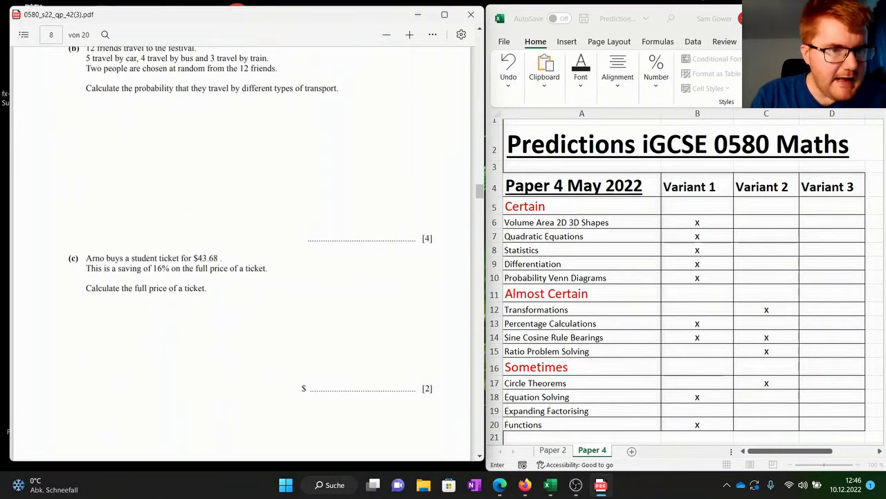
scroll(242, 252, down, 1)
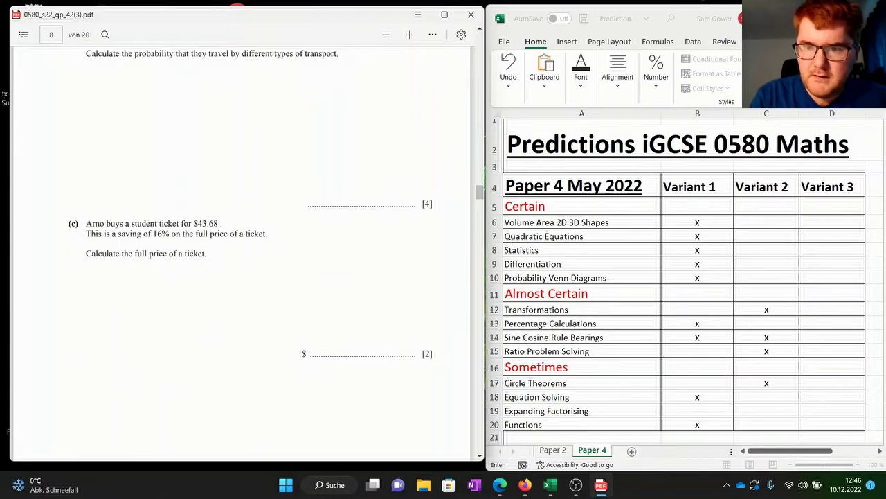
click(766, 324)
click(767, 324)
text(x)
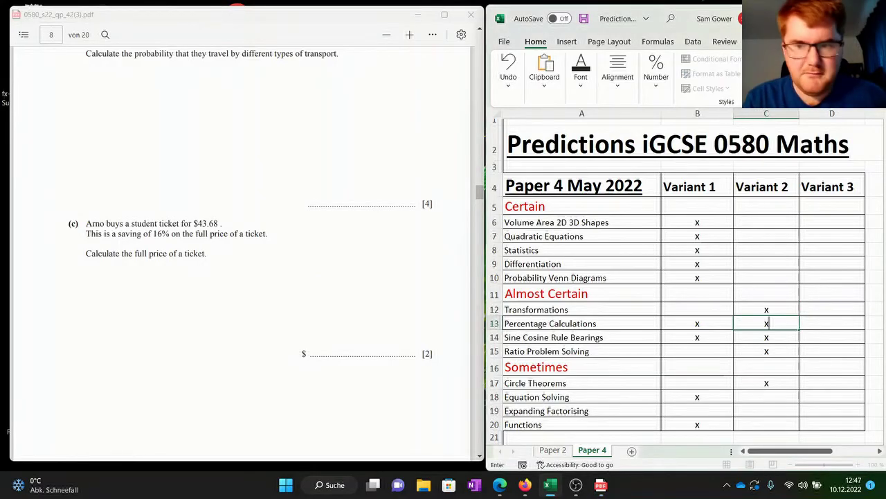
key(Up)
key(Up)
key(Up)
text(x)
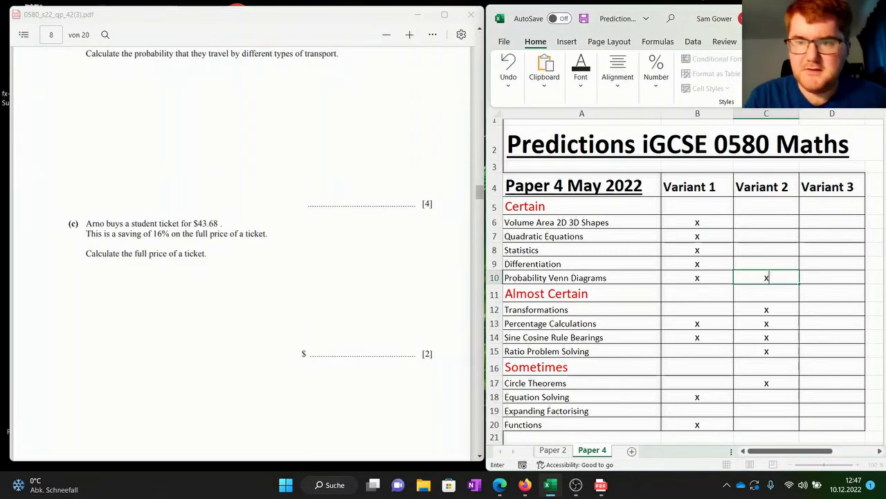
Step: Check questions 6(d), 7(a) and 7(b) of the 0580/42 paper and enter x under Variant 2 for Statistics
click(242, 277)
scroll(243, 277, down, 8)
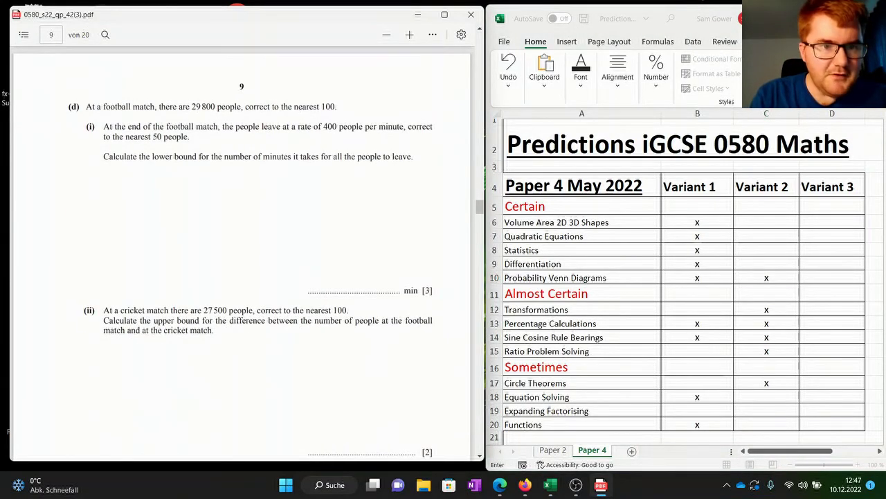
scroll(242, 250, down, 1)
scroll(242, 252, down, 6)
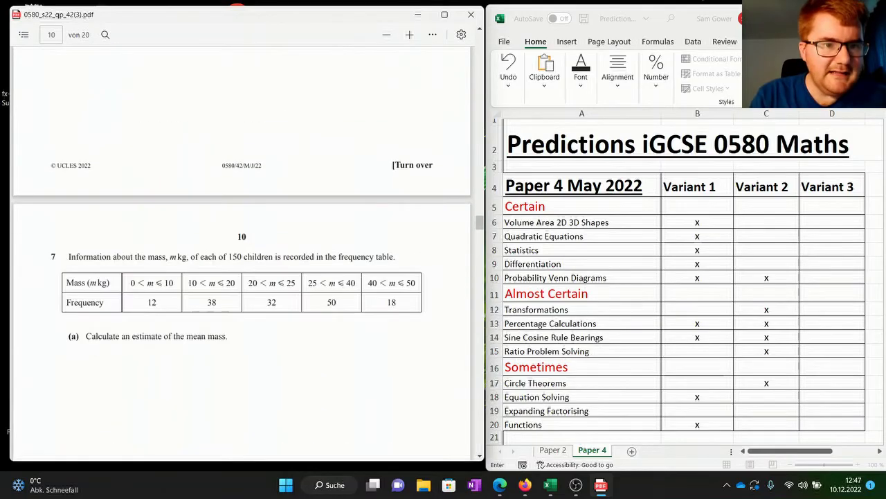
scroll(242, 253, down, 1)
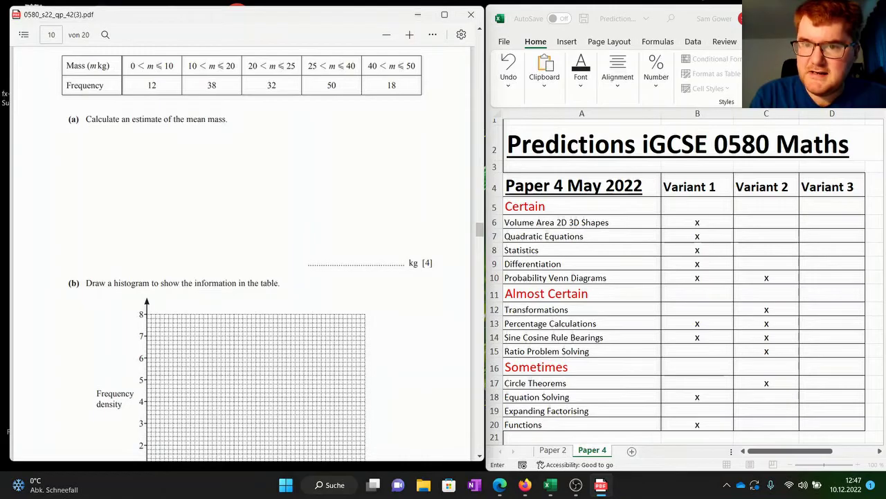
click(767, 250)
text(x)
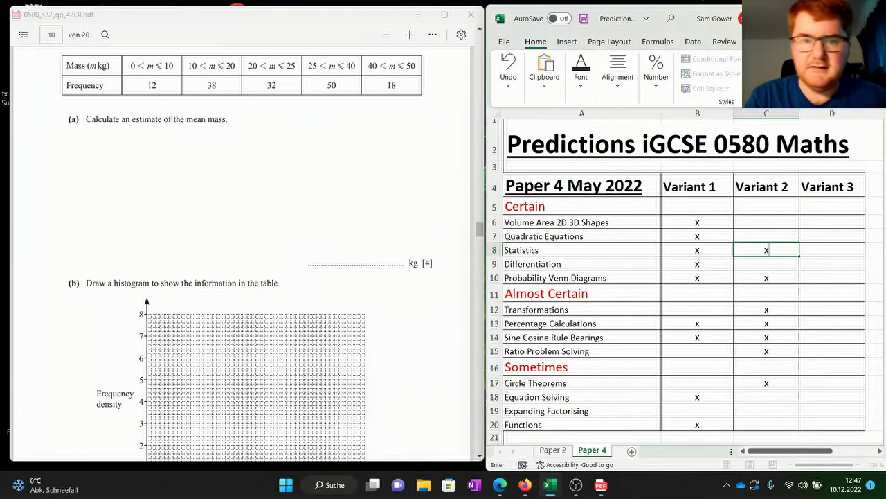
Step: Check questions 7(c) to 8(e) of the 0580/42 paper and enter x under Variant 2 for Expanding Factorising and Equation Solving
scroll(242, 252, down, 10)
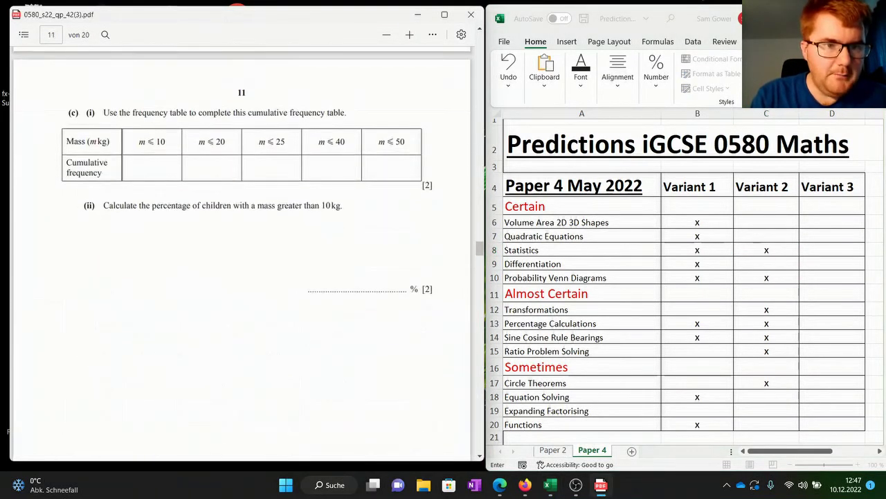
scroll(241, 253, down, 5)
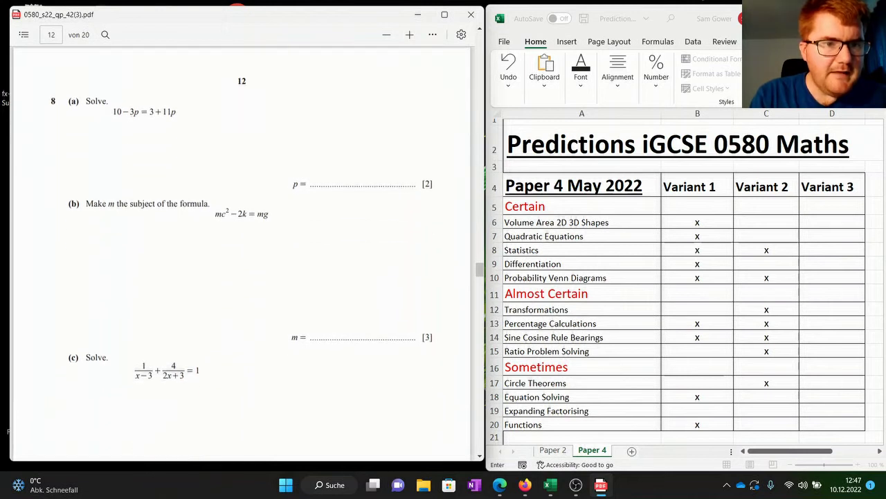
scroll(242, 253, down, 1)
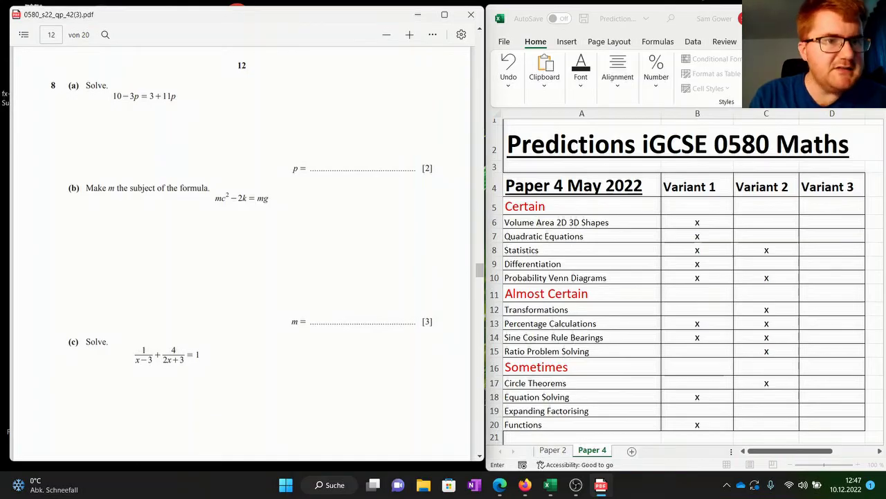
scroll(242, 253, down, 2)
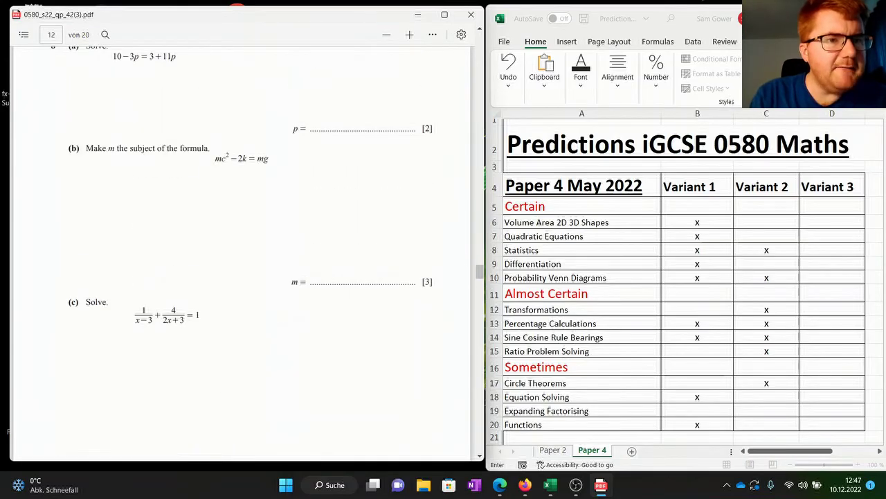
scroll(242, 252, down, 10)
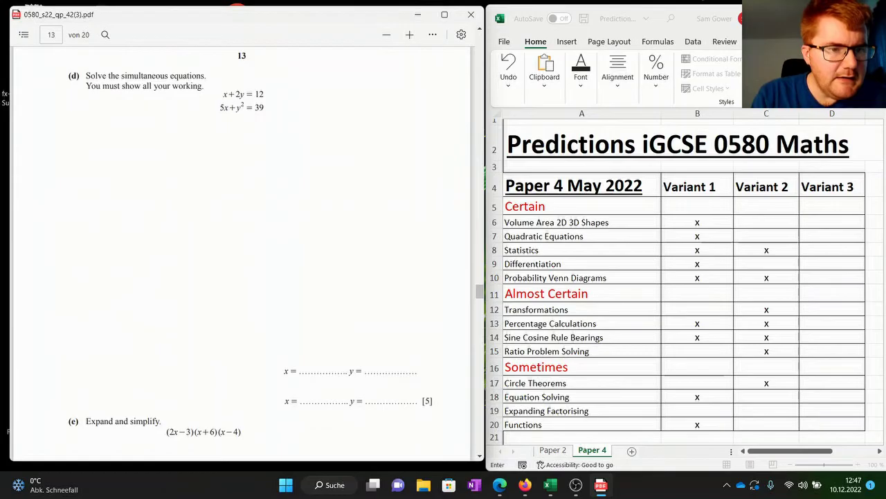
scroll(270, 255, down, 2)
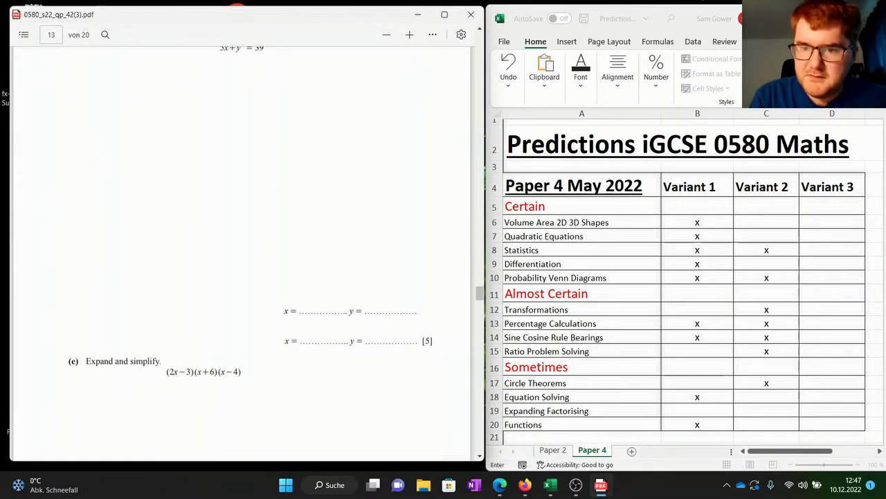
click(766, 410)
text(x)
click(766, 397)
text(x)
click(242, 252)
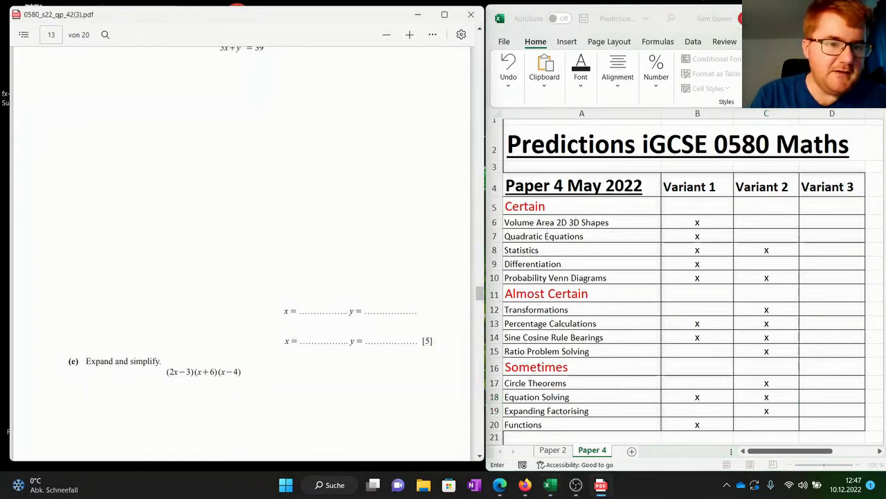
Step: Check question 9 of the 0580/42 paper and enter x under Variant 2 for Volume Area 2D 3D Shapes
scroll(242, 253, down, 10)
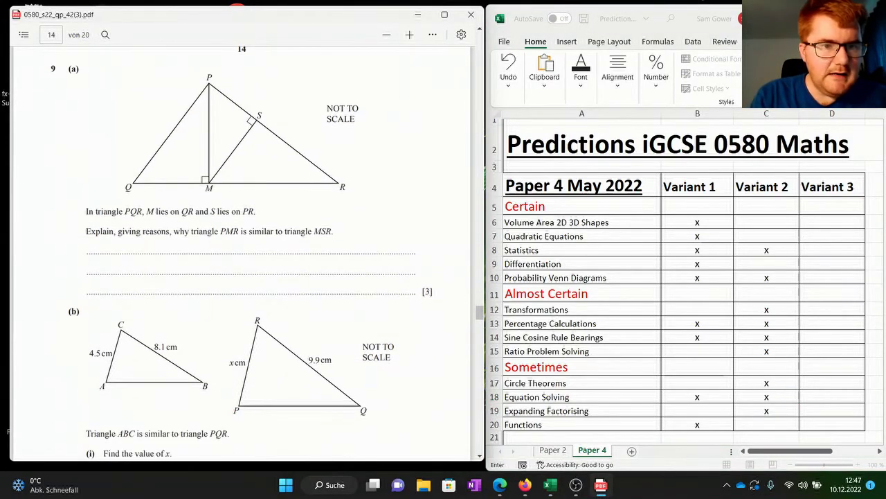
scroll(241, 253, down, 3)
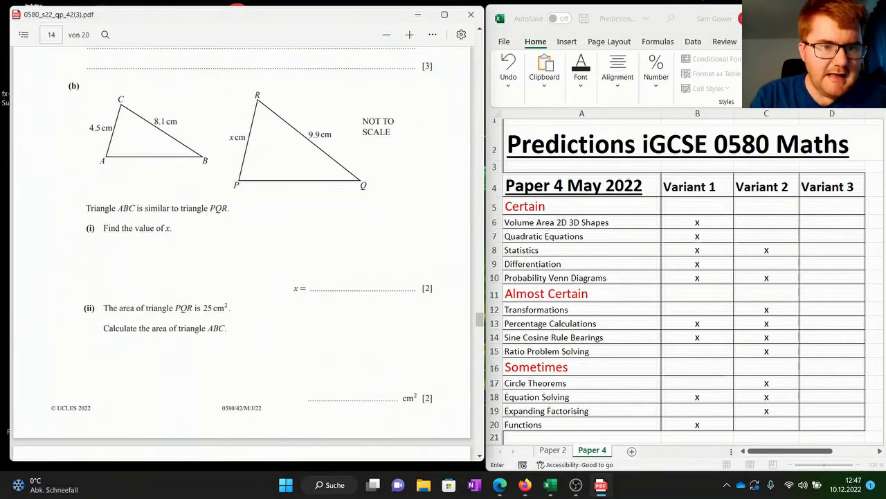
scroll(242, 253, down, 3)
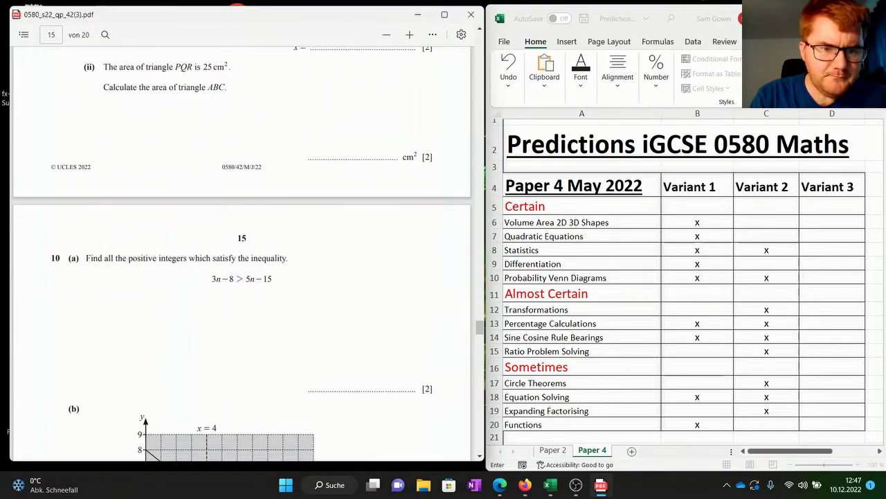
scroll(242, 253, down, 1)
scroll(242, 253, up, 1)
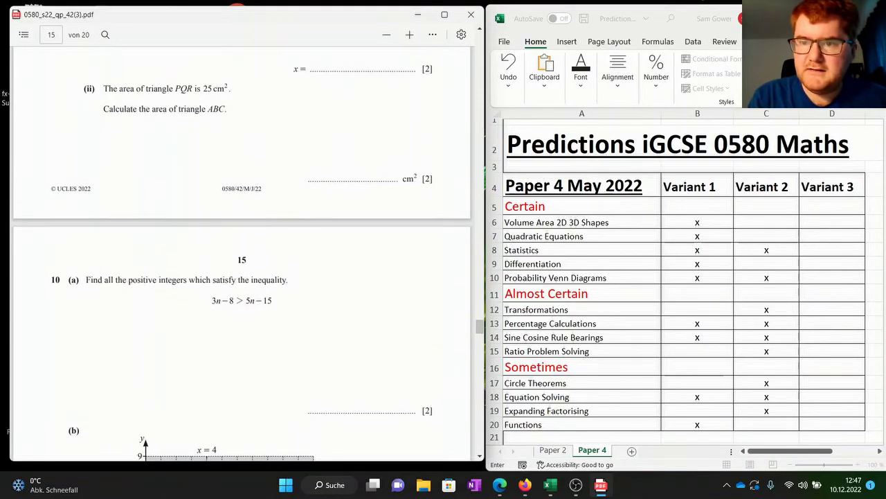
click(767, 222)
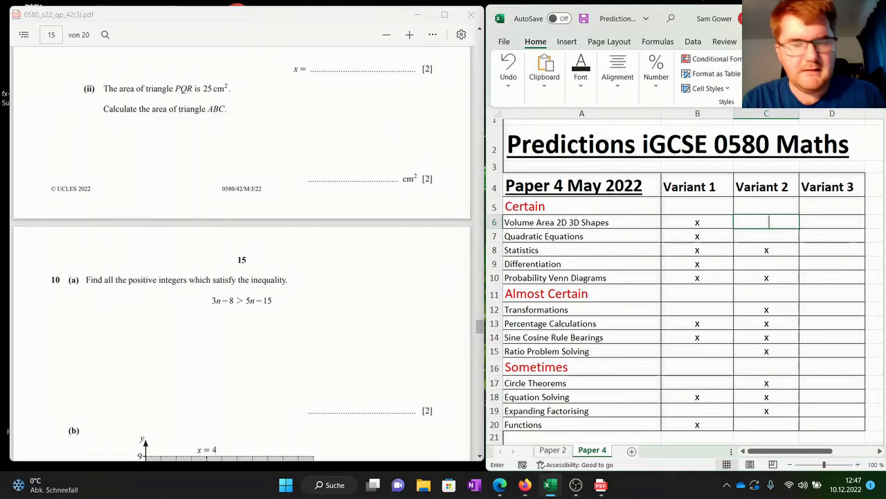
text(x)
click(241, 253)
Step: Check questions 10 to 12(b) of the 0580/42 paper and enter x under Variant 2 for Differentiation
scroll(242, 253, down, 4)
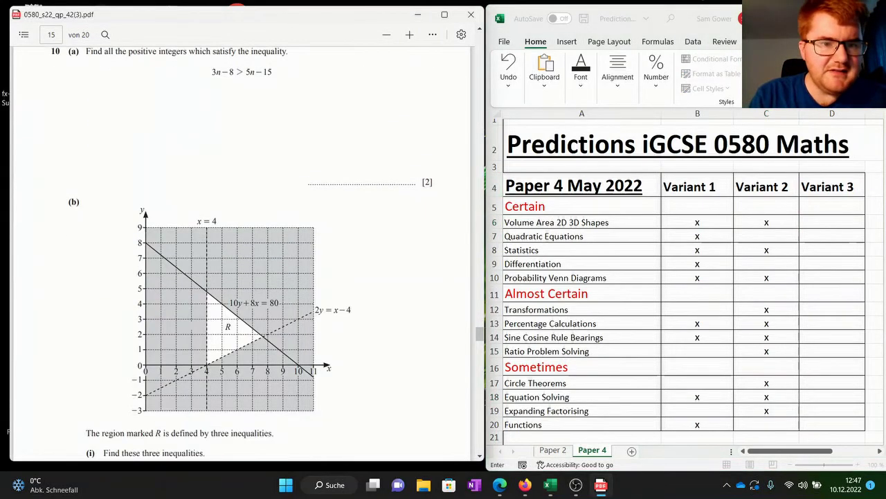
scroll(242, 253, down, 2)
scroll(242, 253, up, 1)
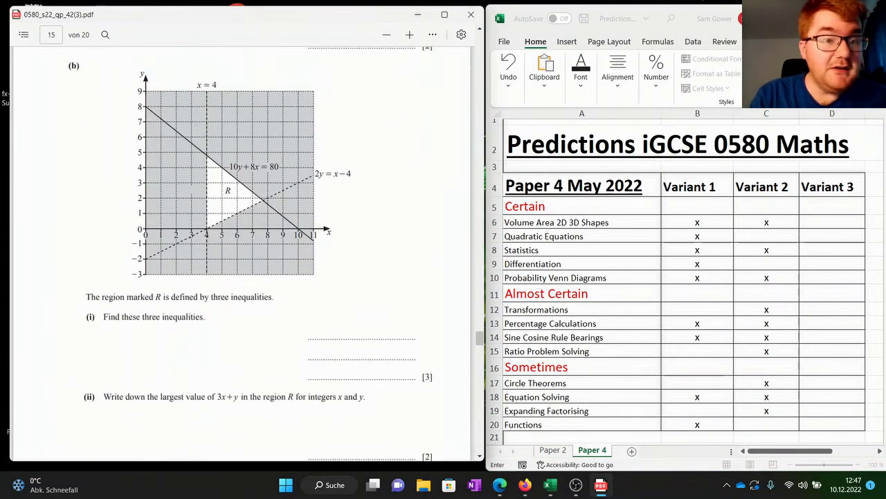
scroll(241, 253, down, 2)
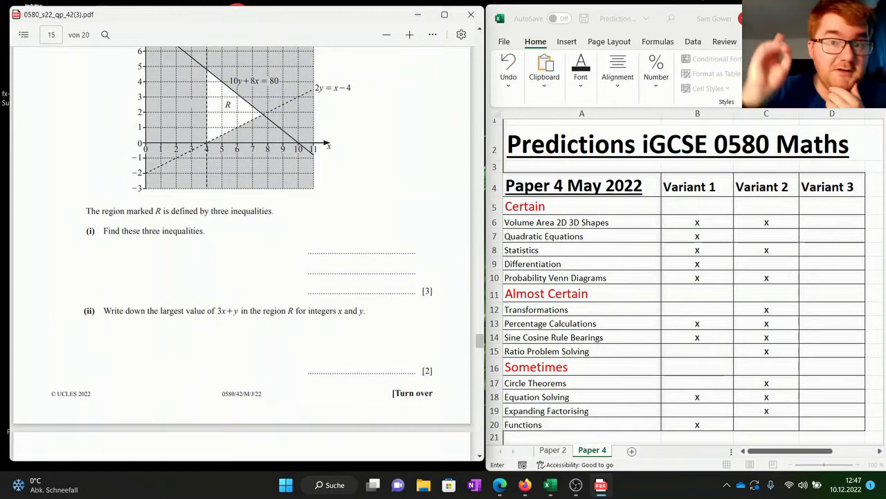
scroll(241, 253, down, 3)
scroll(242, 253, down, 3)
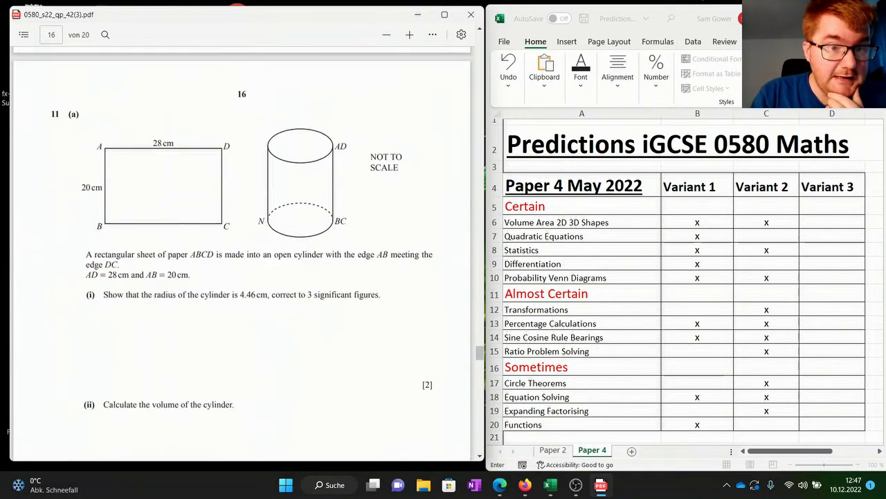
scroll(242, 253, down, 9)
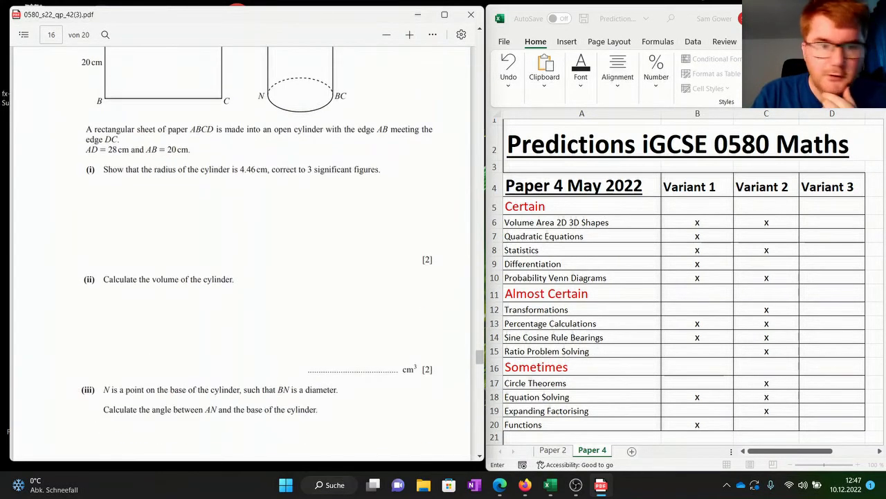
scroll(242, 253, down, 10)
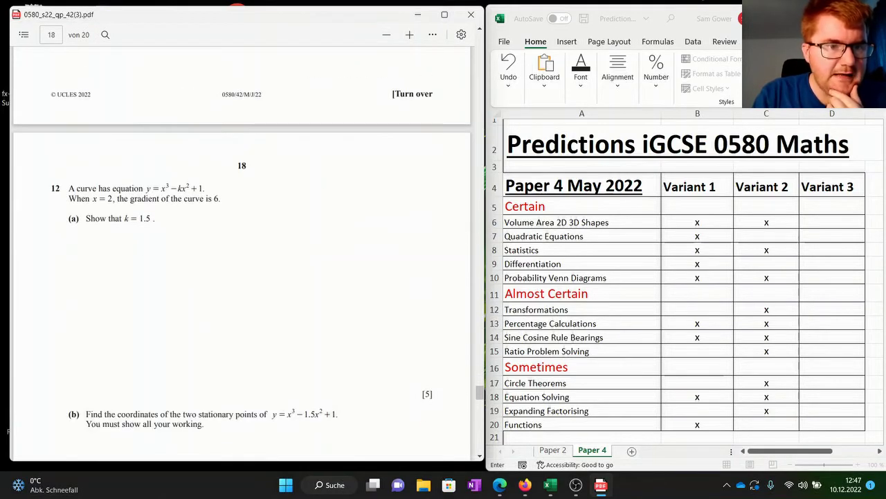
scroll(242, 253, down, 1)
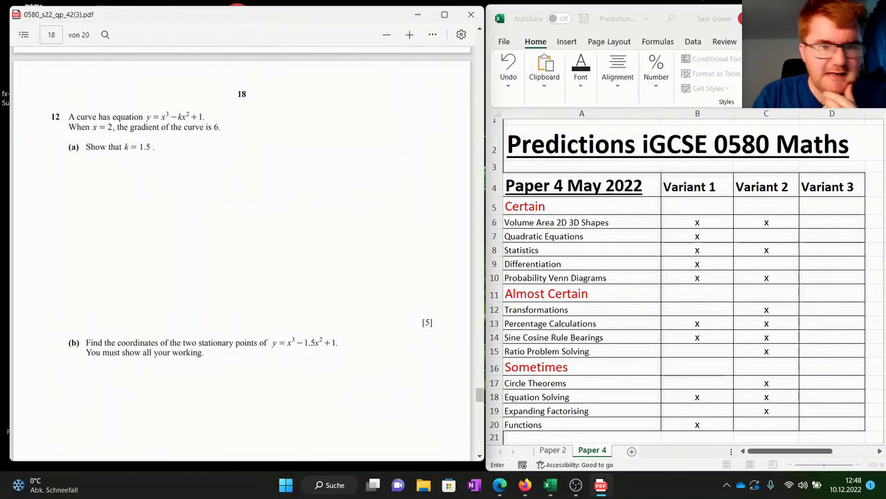
click(766, 263)
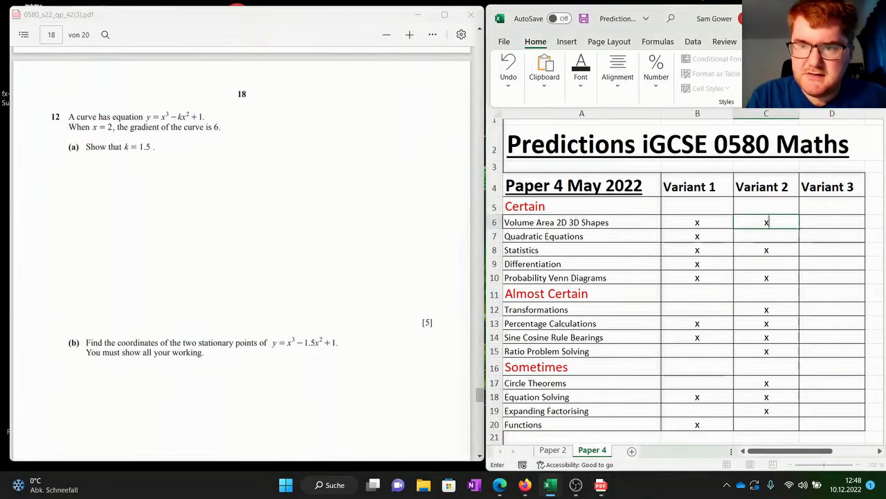
text(x)
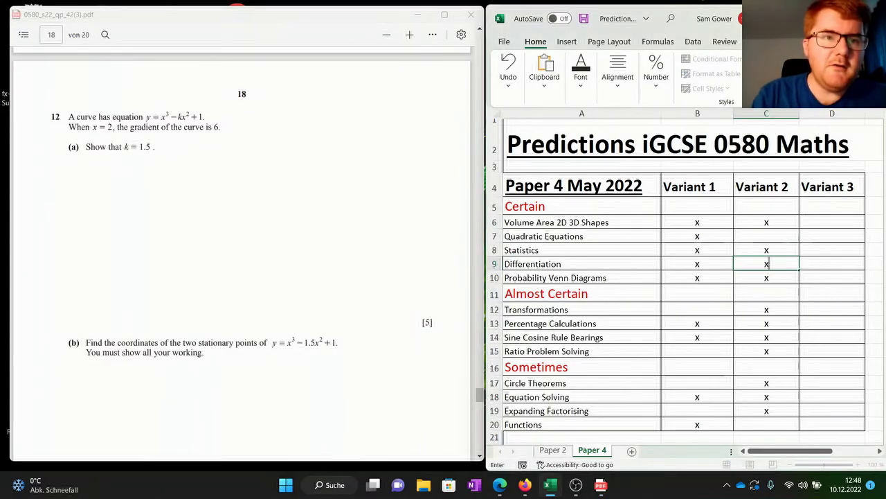
click(242, 253)
Step: Check the 0580/42 paper from question 12(c) to its end and review the Variant 2 percentages below the Paper 4 table
scroll(241, 253, down, 6)
scroll(242, 253, down, 10)
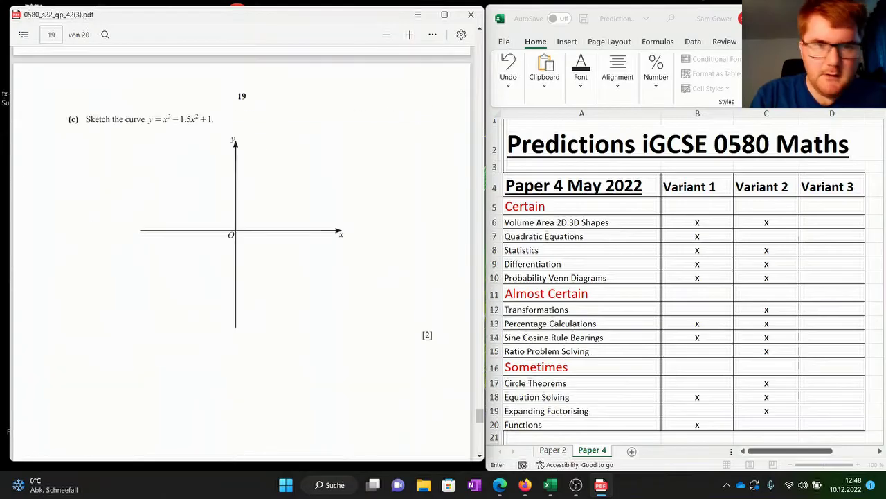
scroll(242, 253, down, 3)
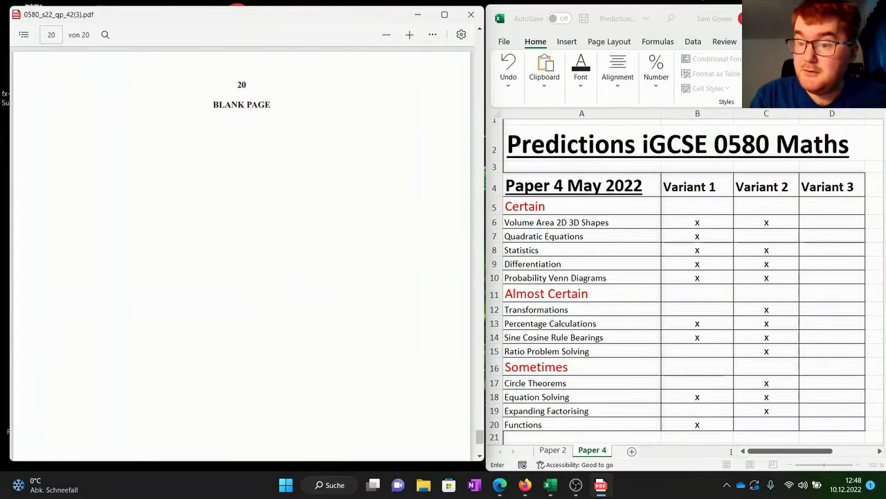
click(767, 351)
click(766, 351)
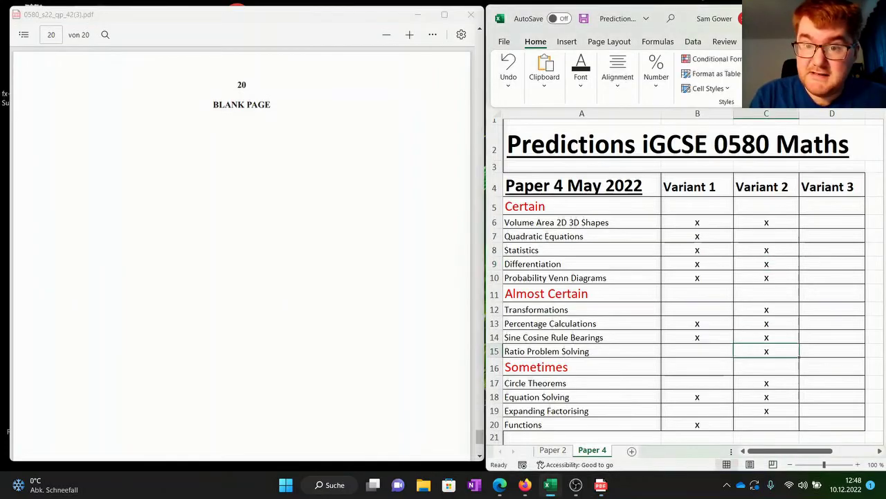
scroll(685, 277, down, 3)
scroll(684, 277, up, 2)
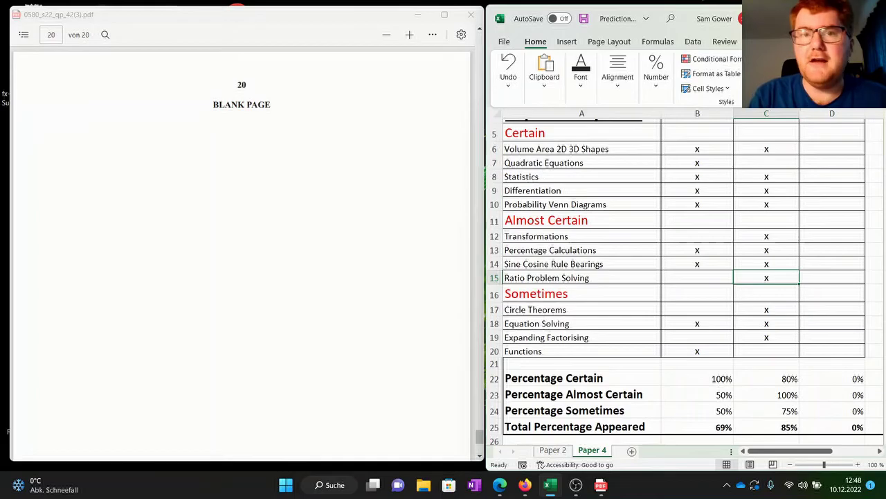
scroll(685, 277, up, 1)
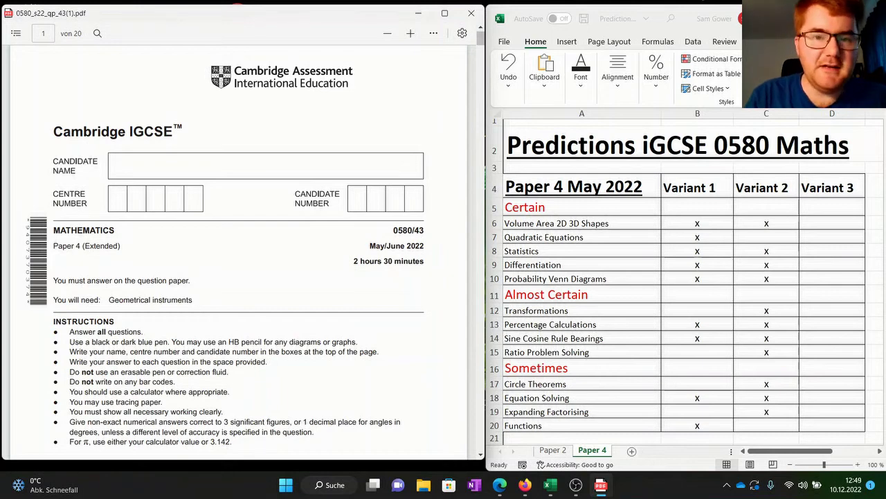
Step: Check question 1 of the 0580/43 paper and enter x under Variant 3 for Ratio Problem Solving
scroll(239, 249, down, 5)
scroll(239, 249, down, 10)
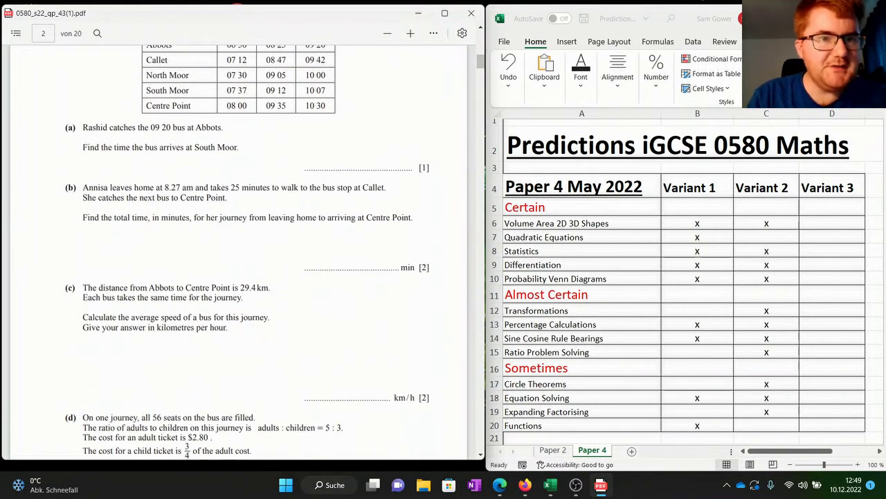
scroll(239, 249, down, 3)
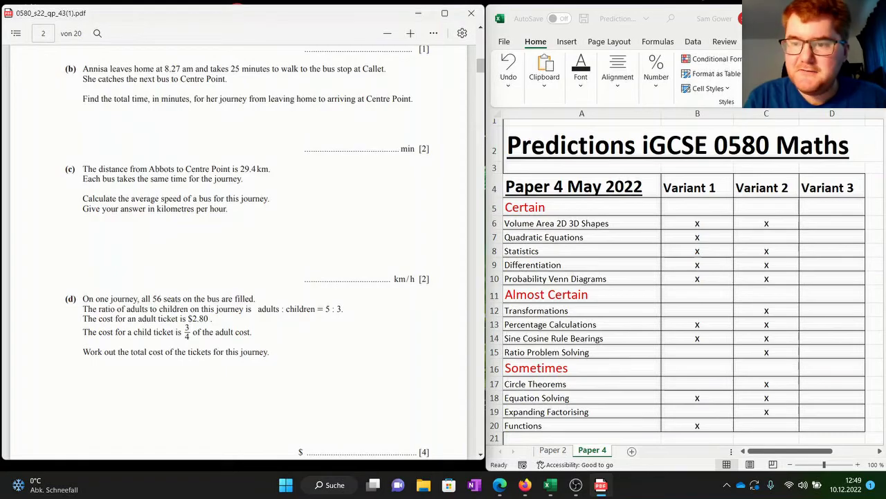
click(832, 352)
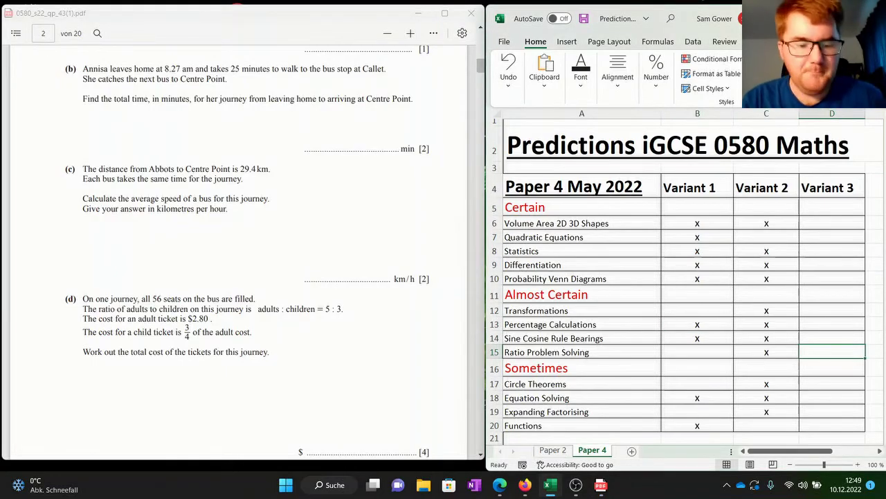
text(x)
Step: Check question 2(a) of the 0580/43 paper and enter x under Variant 3 for Transformations
scroll(239, 249, down, 3)
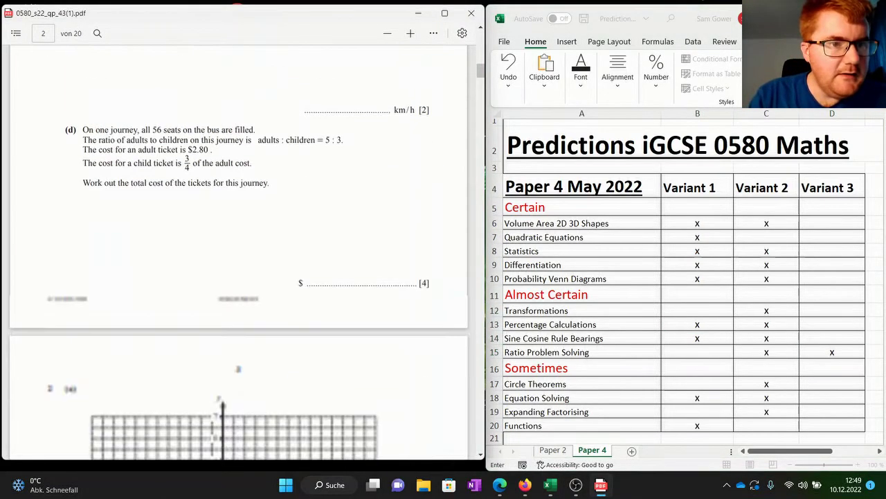
scroll(239, 250, down, 1)
scroll(239, 249, down, 5)
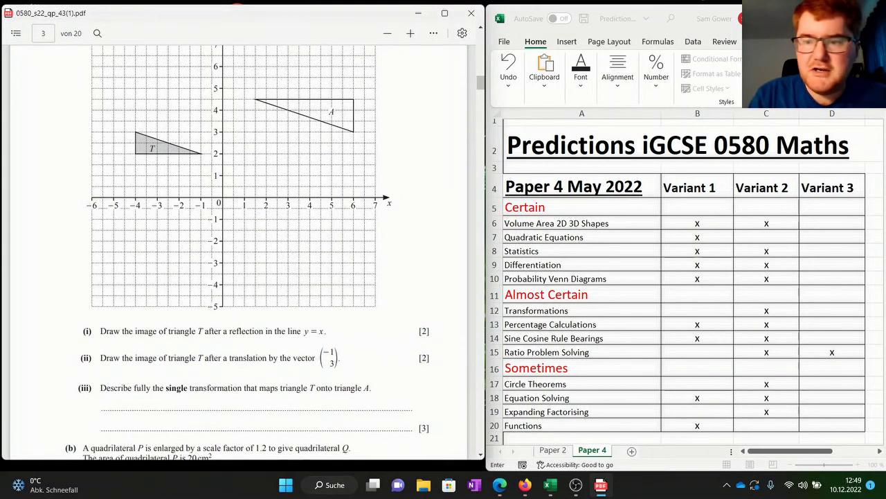
key(alt+Tab)
key(Up)
key(Up)
key(Up)
text(x)
key(alt+Tab)
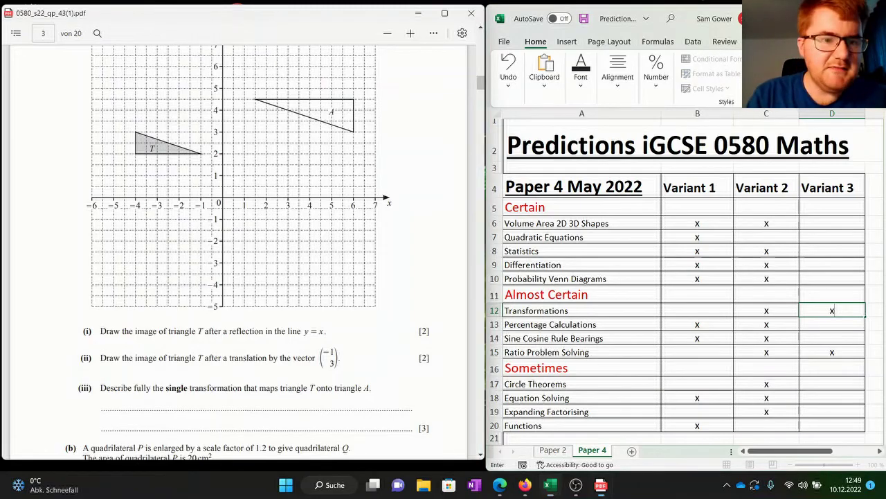
Step: Check the 0580/43 paper from question 2(b) to 3(a) and enter x under Variant 3 for Percentage Calculations
scroll(239, 249, down, 5)
scroll(239, 250, down, 2)
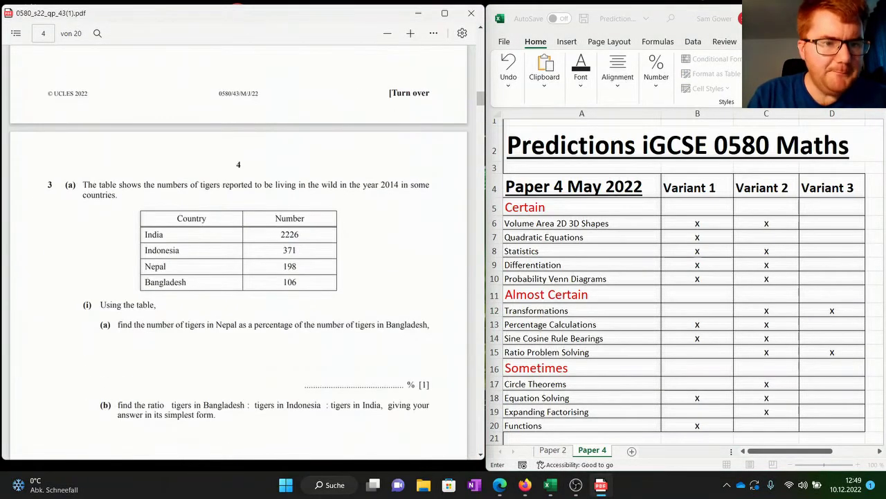
scroll(239, 250, down, 1)
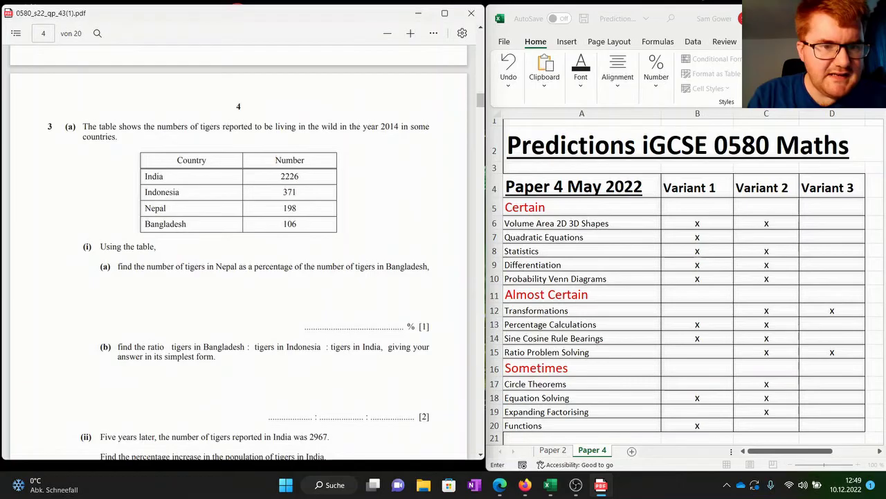
scroll(239, 250, down, 1)
scroll(239, 249, down, 1)
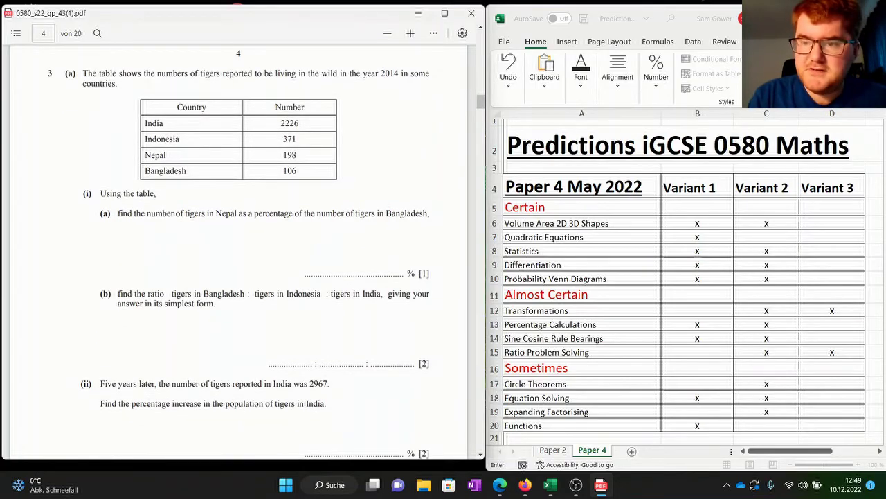
key(alt+Tab)
key(Down)
text(x)
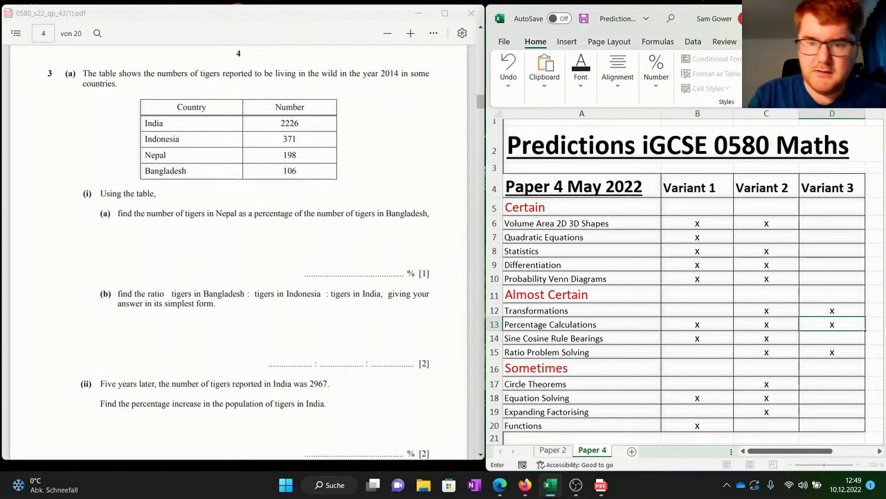
Step: Check questions 3(b) and 4 of the 0580/43 paper and enter x under Variant 3 for Volume Area 2D 3D Shapes
click(346, 229)
scroll(346, 229, down, 7)
scroll(239, 252, down, 1)
scroll(239, 252, down, 5)
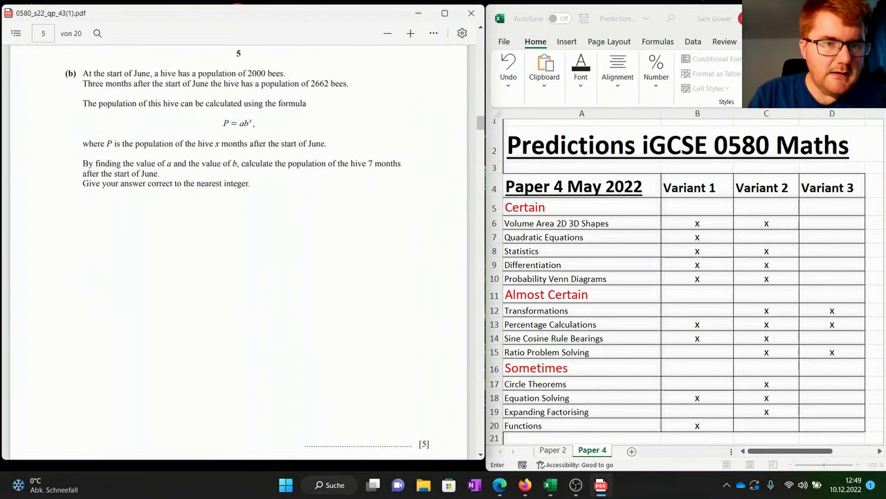
scroll(239, 252, down, 20)
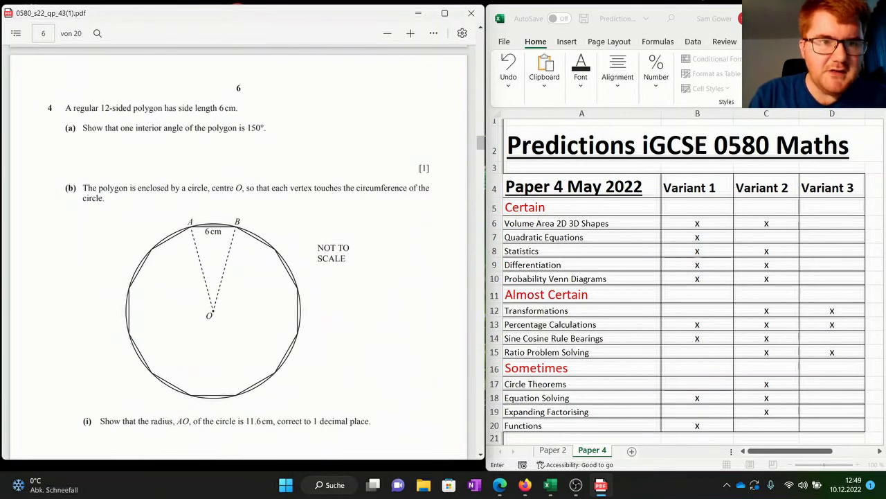
scroll(239, 252, down, 6)
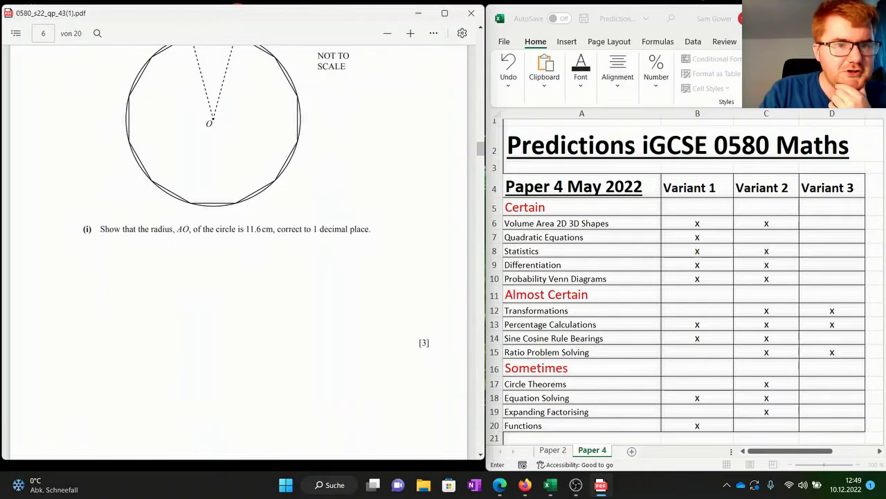
scroll(238, 252, down, 10)
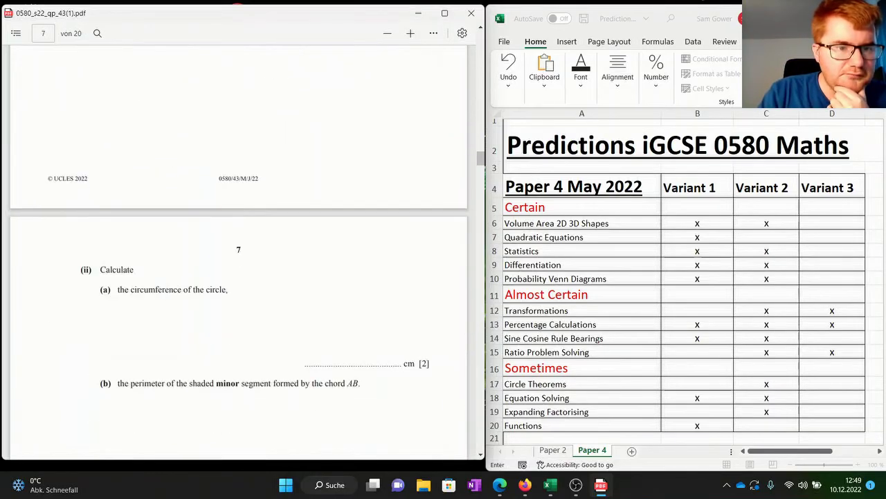
scroll(239, 252, down, 5)
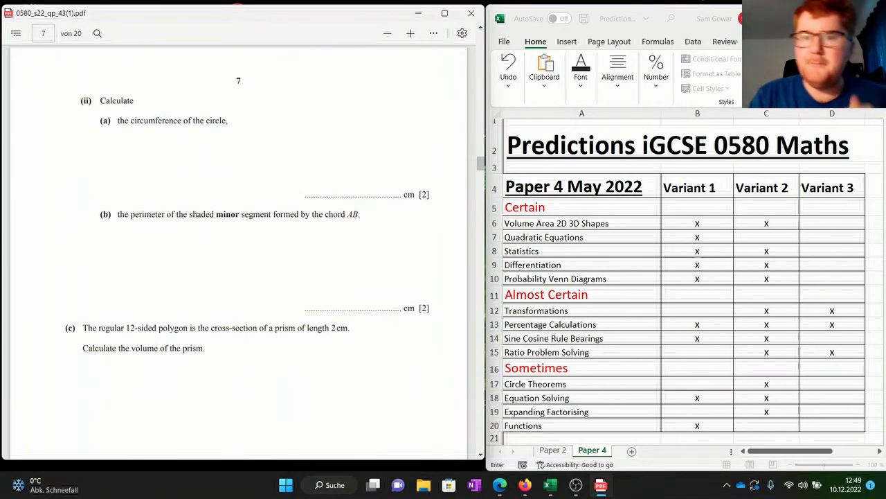
click(832, 325)
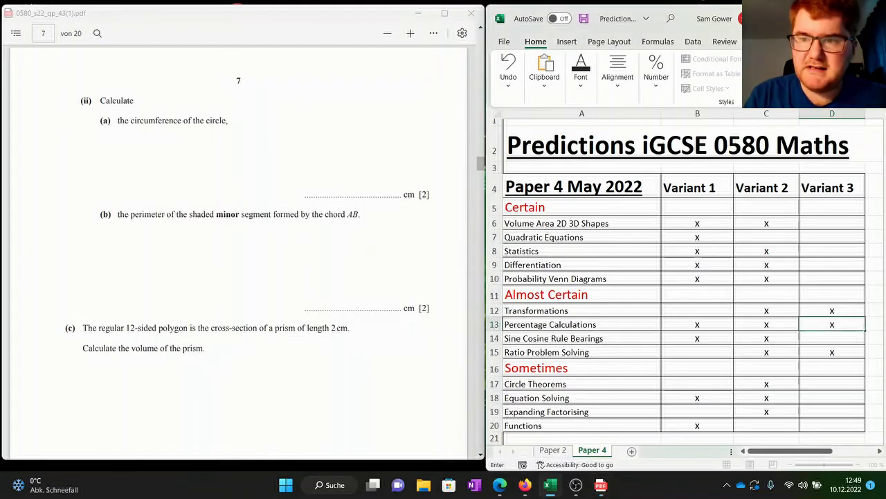
click(832, 223)
text(x)
Step: Check questions 5(a) and 5(b) of the 0580/43 paper and enter x under Variant 3 for Statistics
drag(481, 164, 481, 185)
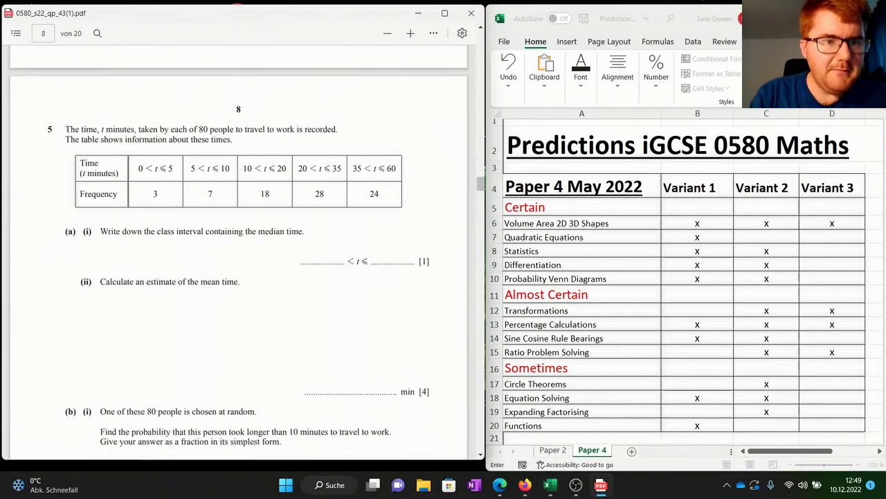
scroll(239, 253, down, 2)
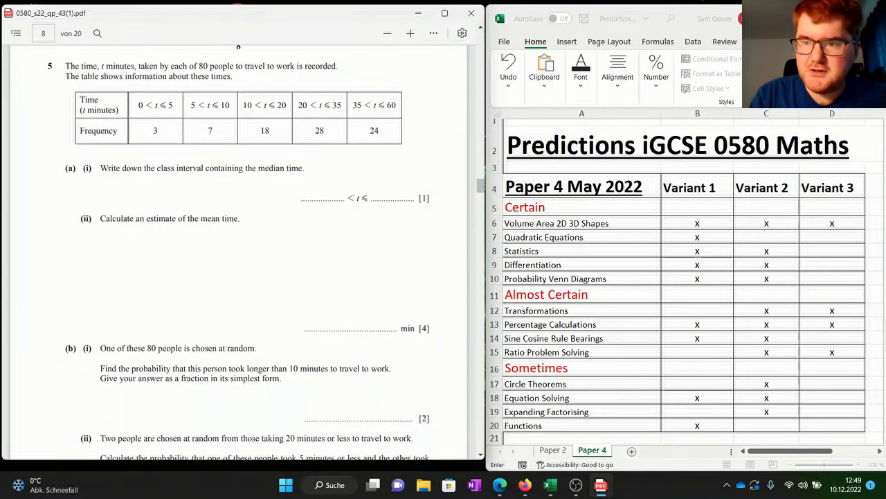
click(832, 251)
click(832, 250)
text(x)
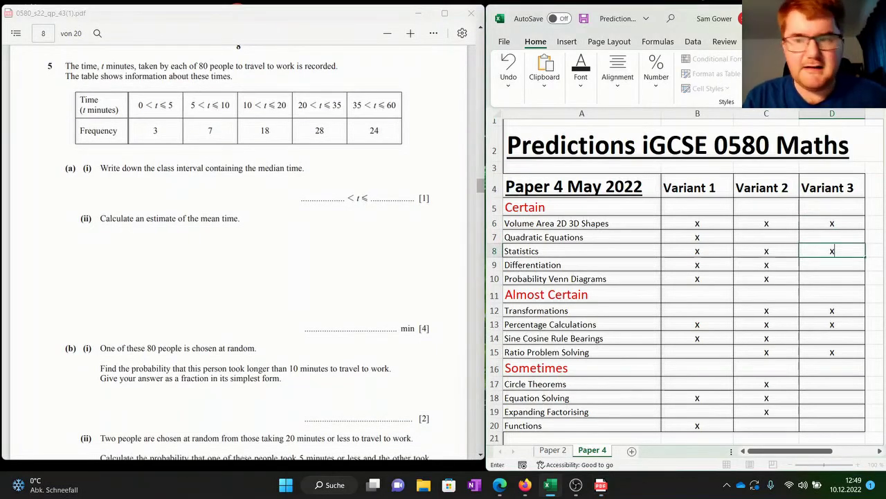
Step: Check the rest of question 5 and 6(a) to 6(d), and enter x under Variant 3 for Equation Solving and Expanding Factorising
scroll(239, 250, down, 12)
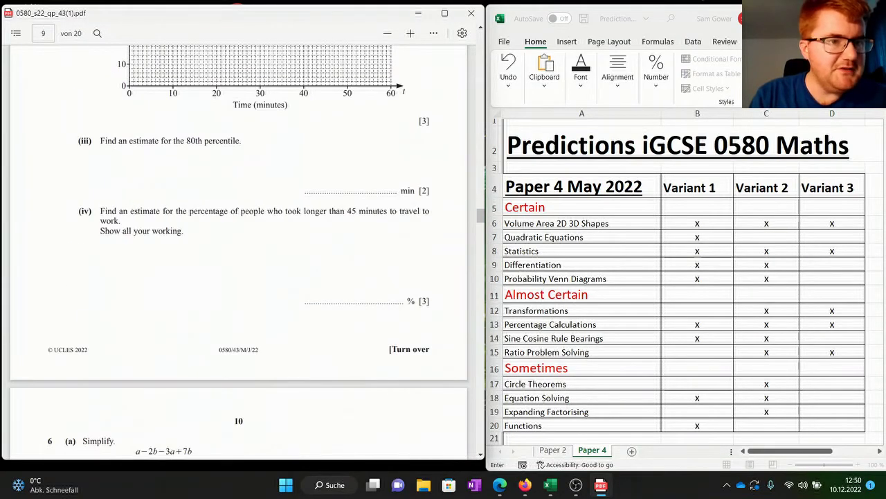
scroll(239, 249, down, 10)
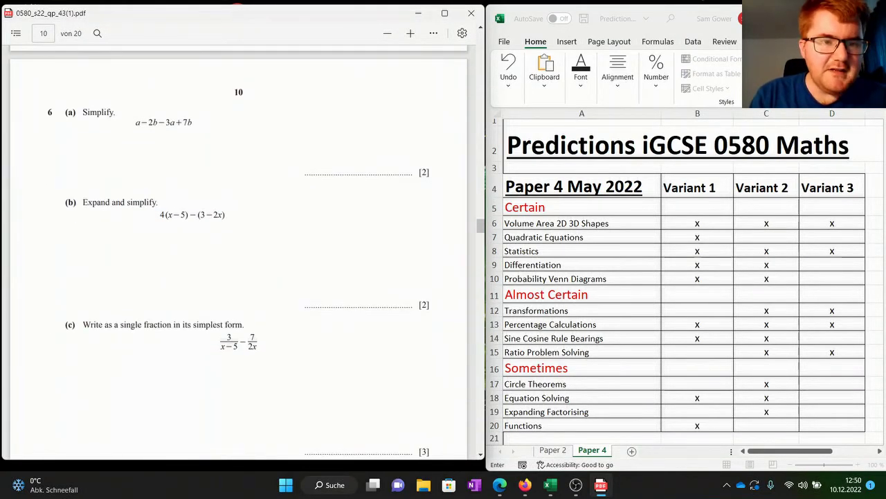
scroll(239, 254, down, 1)
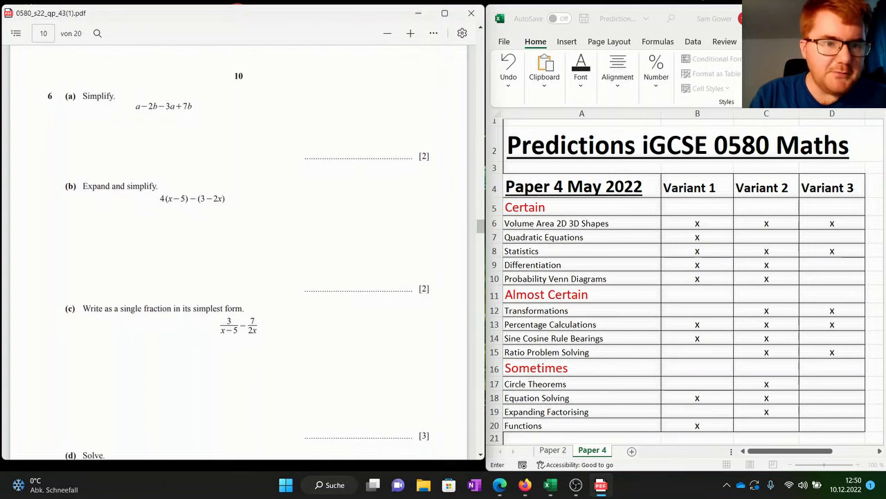
scroll(239, 256, down, 9)
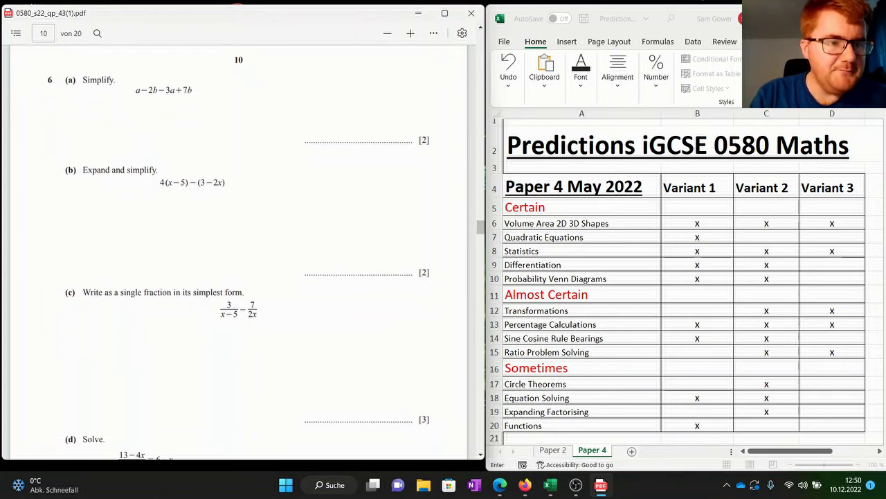
click(832, 398)
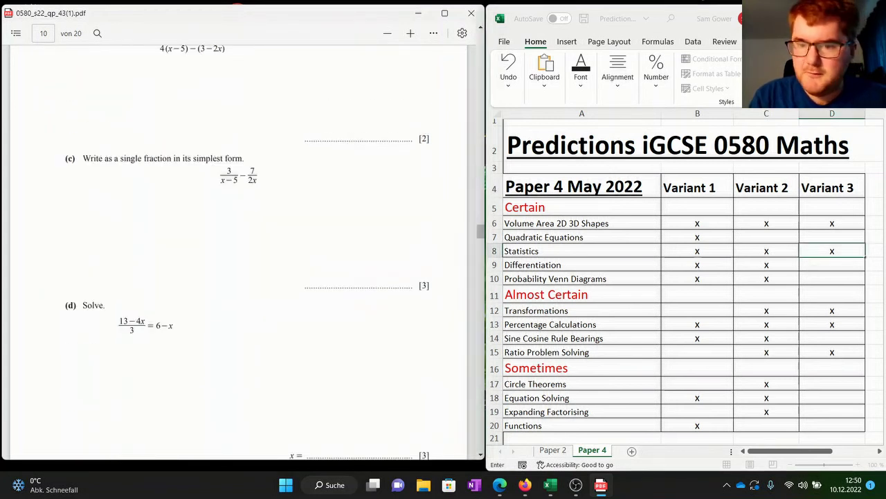
text(x)
key(Return)
text(x)
Step: Check questions 6(e) to 7(b) of the 0580/43 paper and enter x under Variant 3 for Sine Cosine Rule Bearings
click(239, 256)
scroll(239, 256, down, 11)
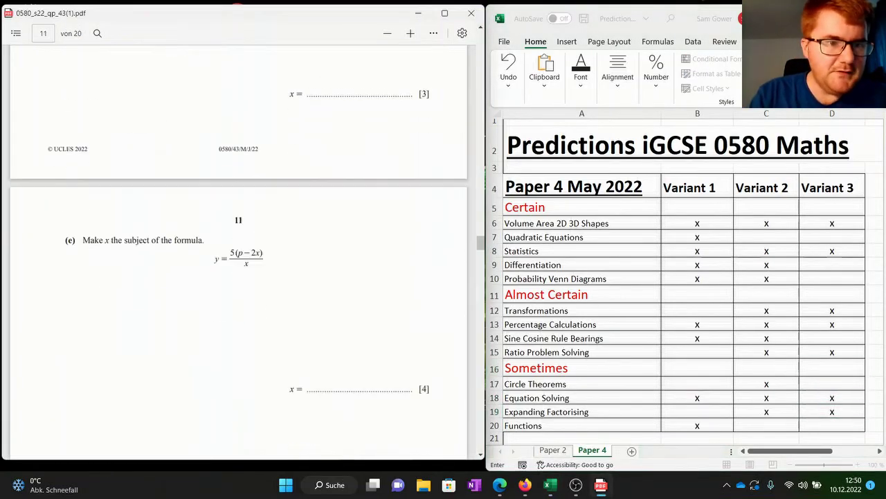
scroll(239, 243, down, 5)
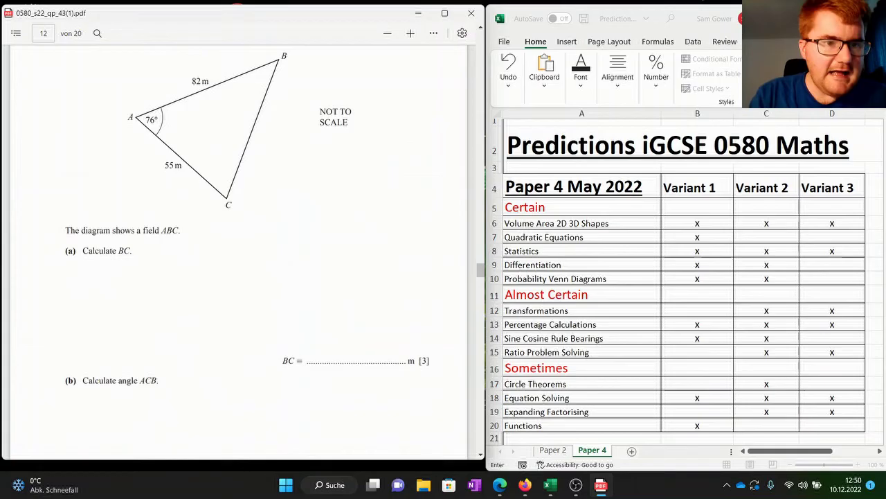
scroll(239, 243, up, 2)
scroll(238, 243, down, 3)
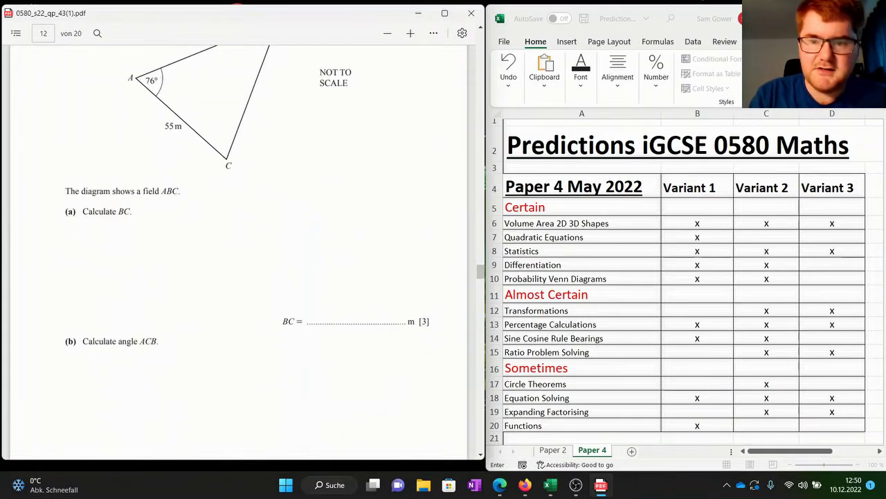
click(833, 411)
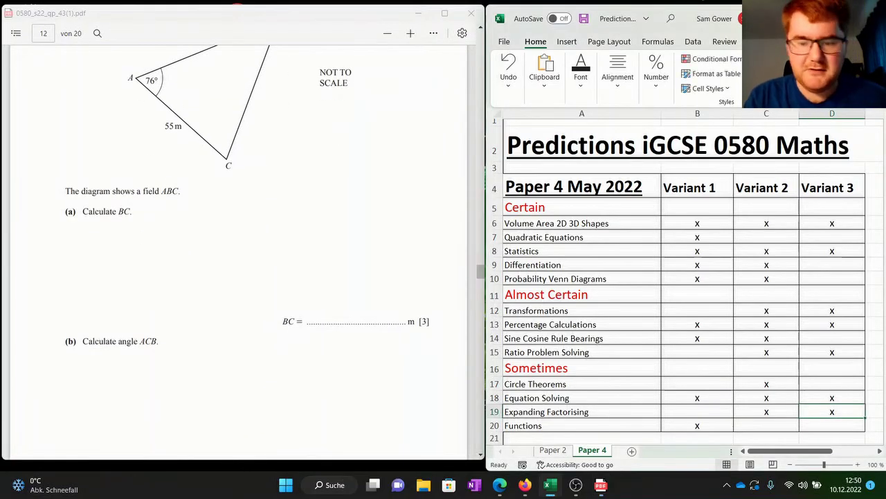
click(832, 338)
text(x)
Step: Check the 0580/43 paper from question 7(c) to 9(b)(ii) and enter x under Variant 3 for Differentiation
click(239, 242)
scroll(239, 242, down, 9)
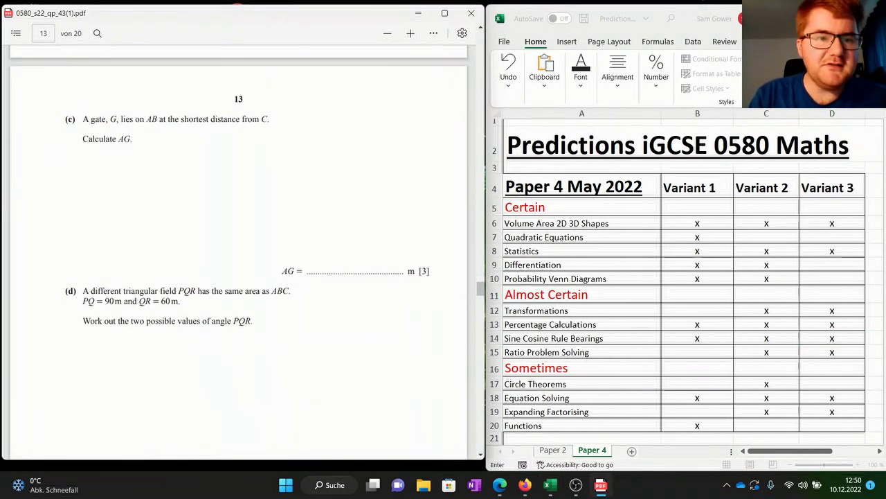
scroll(239, 256, down, 10)
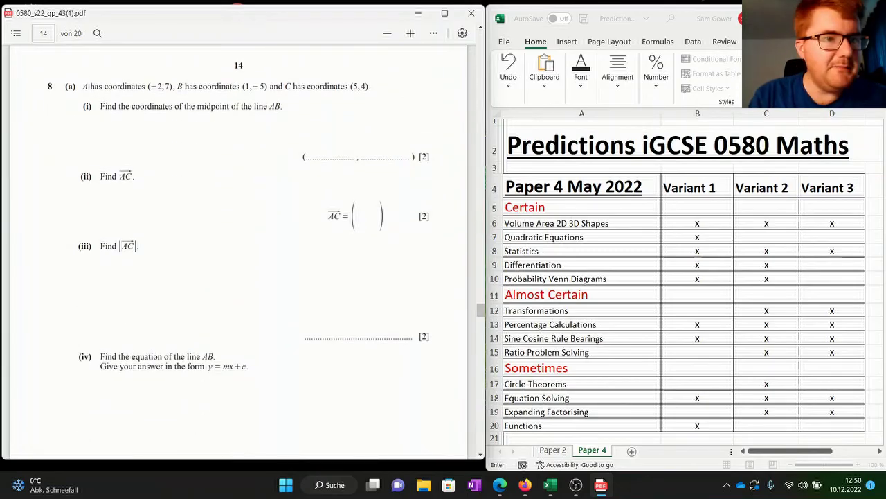
scroll(239, 253, down, 10)
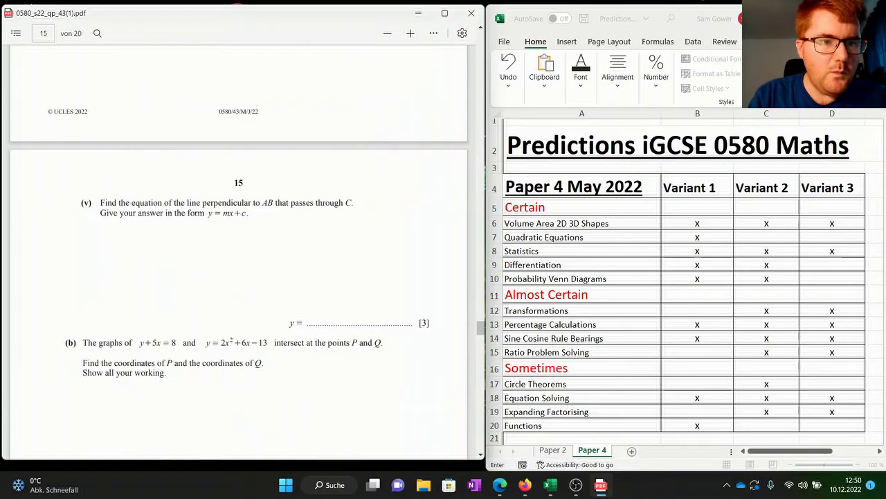
scroll(238, 252, down, 5)
scroll(239, 252, down, 1)
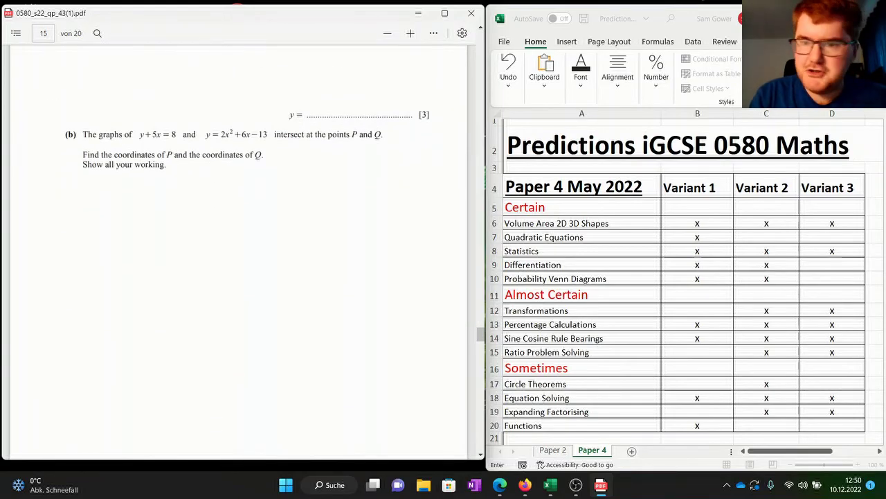
scroll(239, 252, down, 14)
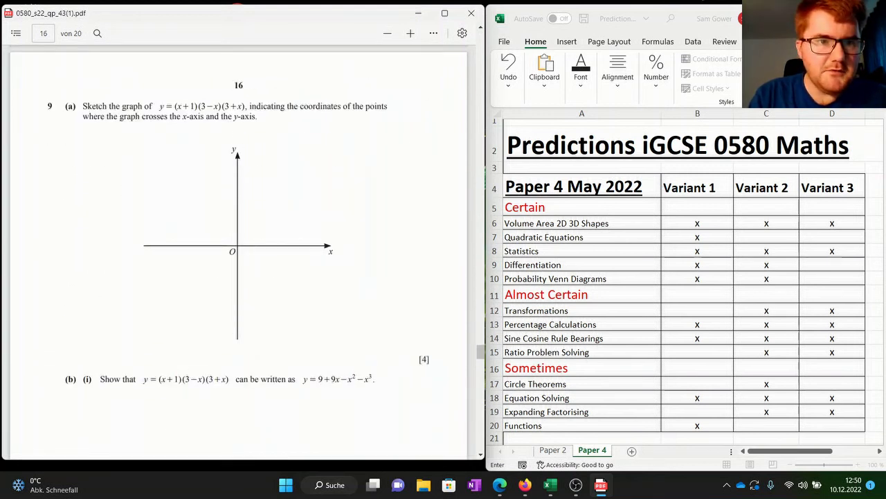
scroll(239, 252, down, 11)
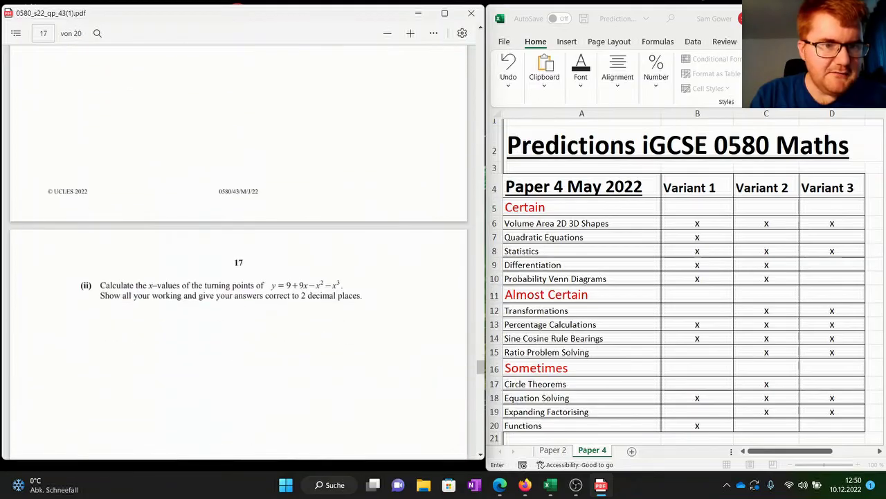
scroll(239, 252, down, 6)
scroll(239, 252, up, 1)
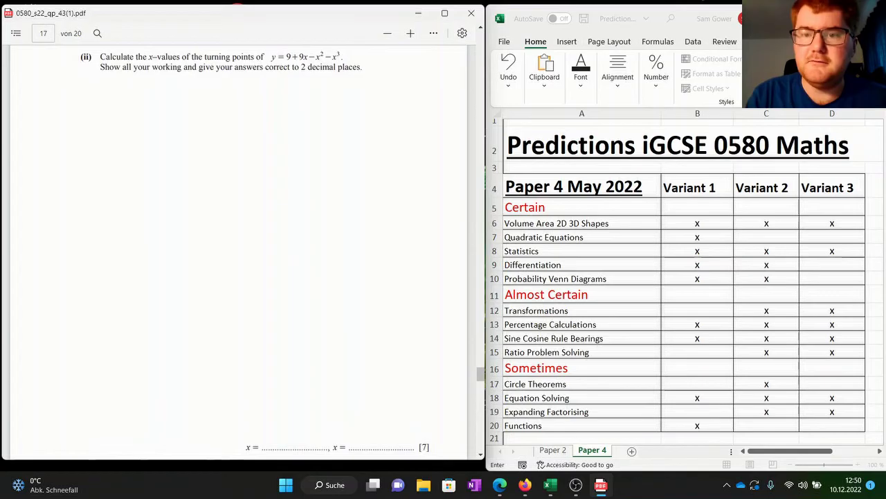
click(831, 264)
text(x)
Step: Check question 9(b)(ii) and (iii) of the 0580/43 paper and enter x under Variant 3 for Quadratic Equations
click(239, 252)
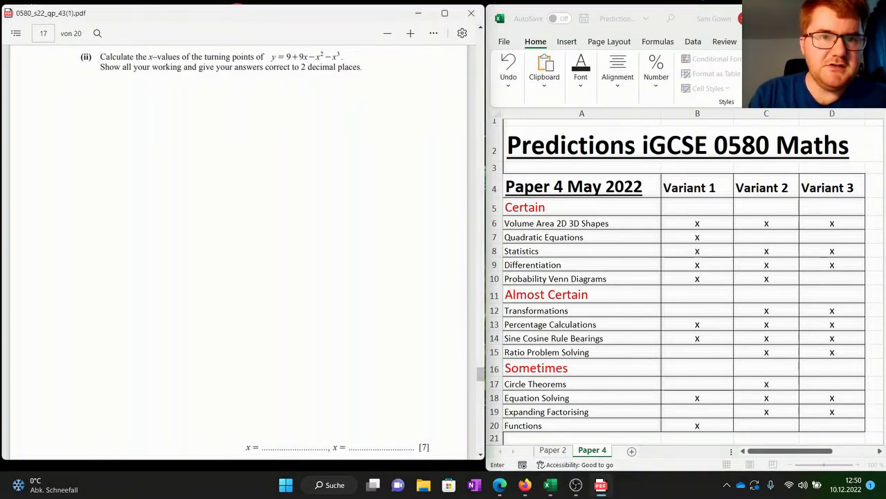
scroll(239, 252, up, 5)
scroll(239, 252, down, 6)
scroll(239, 252, down, 3)
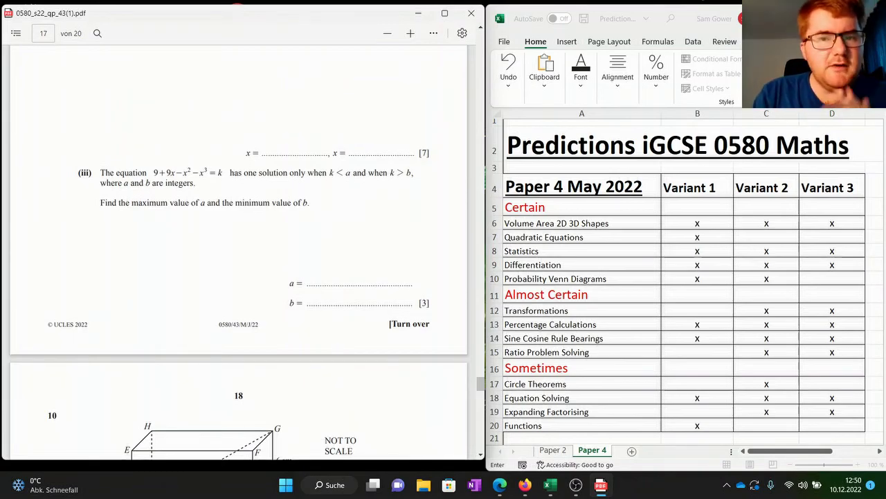
click(832, 237)
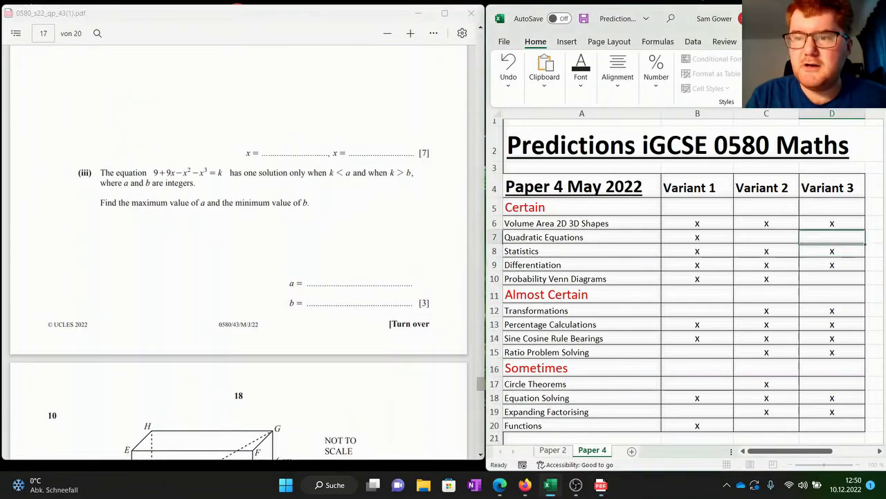
text(x)
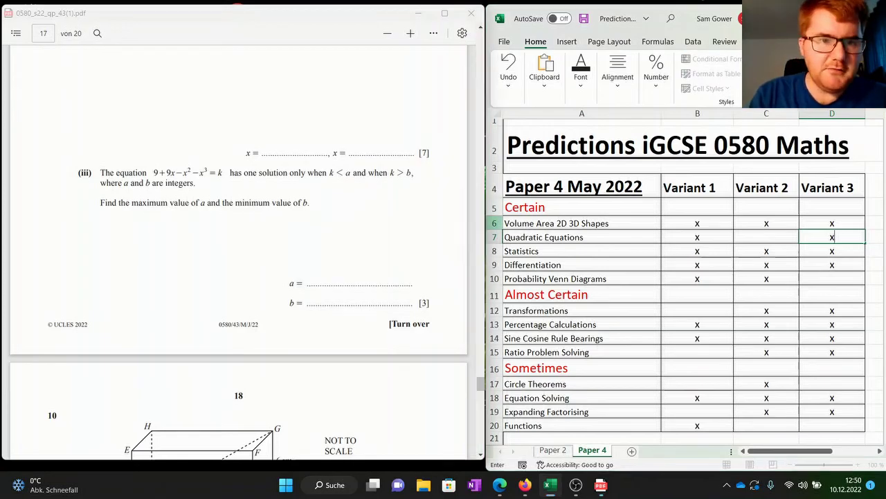
Step: Check question 10 through the end of the 0580/43 paper and review the Variant 3 percentages below the Paper 4 table
scroll(239, 257, down, 4)
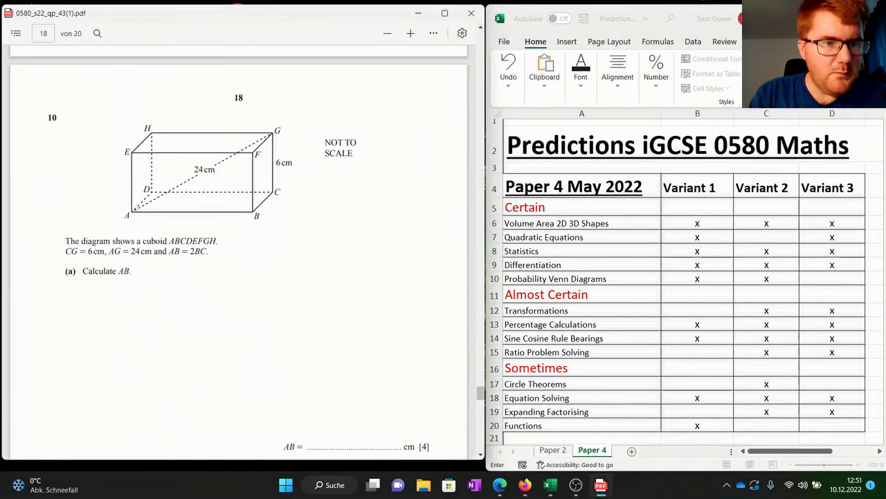
scroll(239, 256, down, 3)
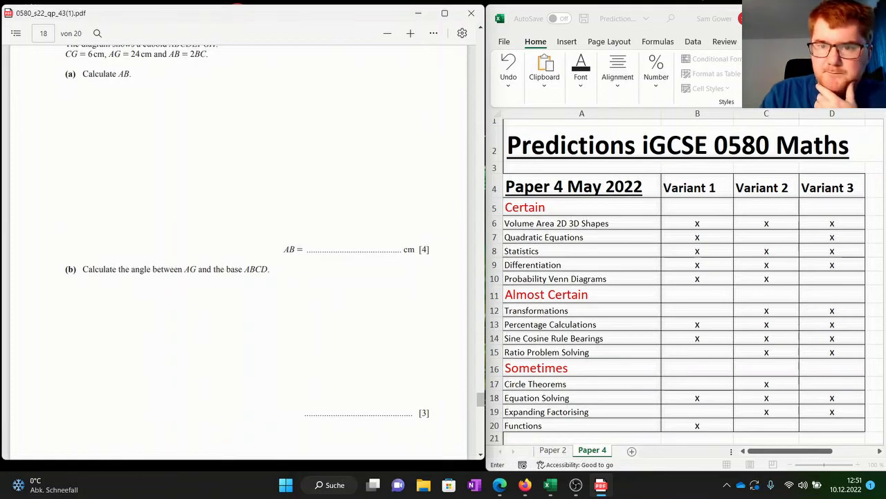
scroll(239, 256, down, 10)
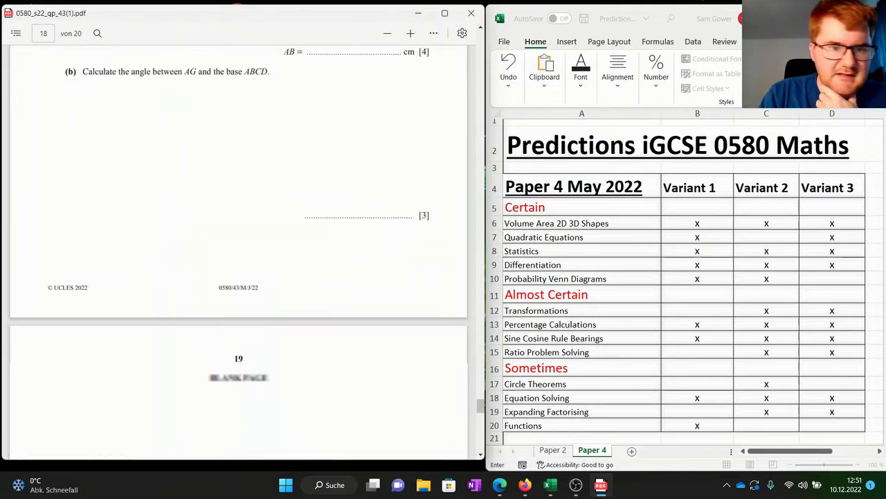
scroll(239, 257, down, 1)
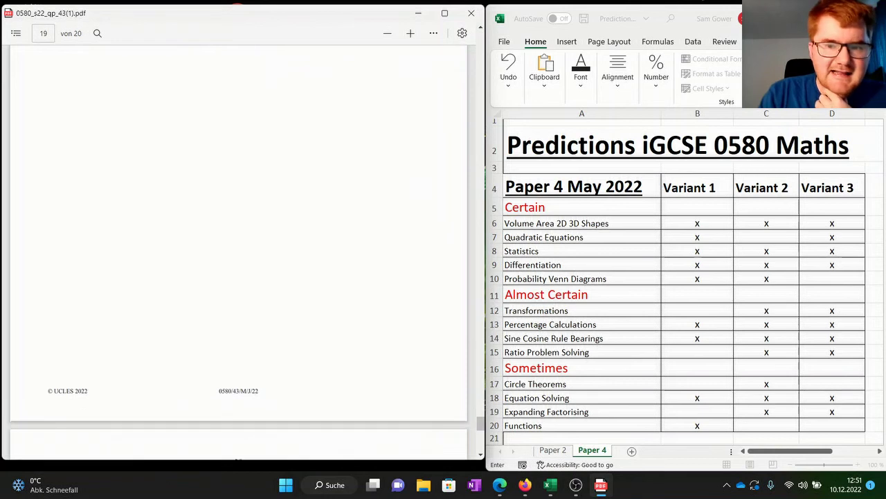
click(832, 237)
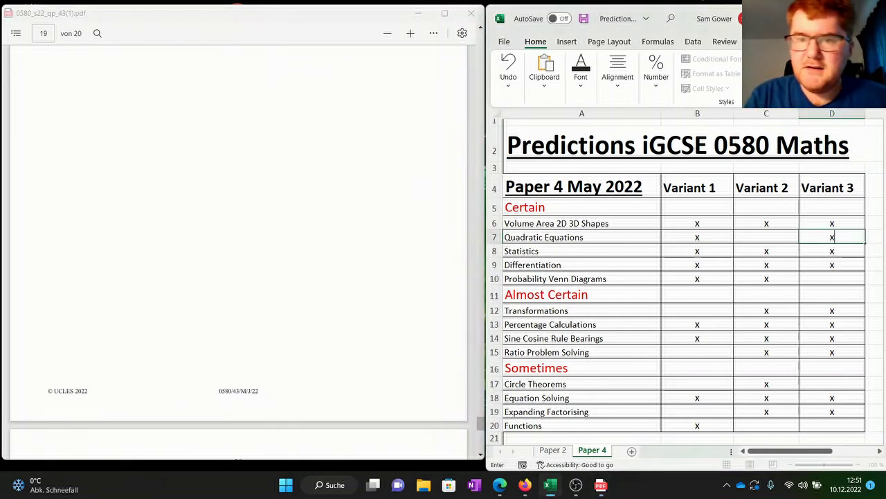
scroll(762, 277, down, 2)
scroll(685, 277, up, 1)
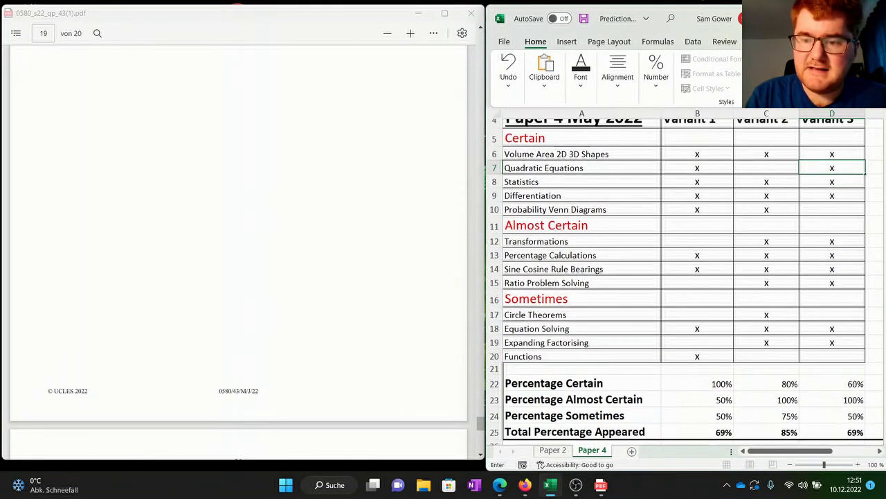